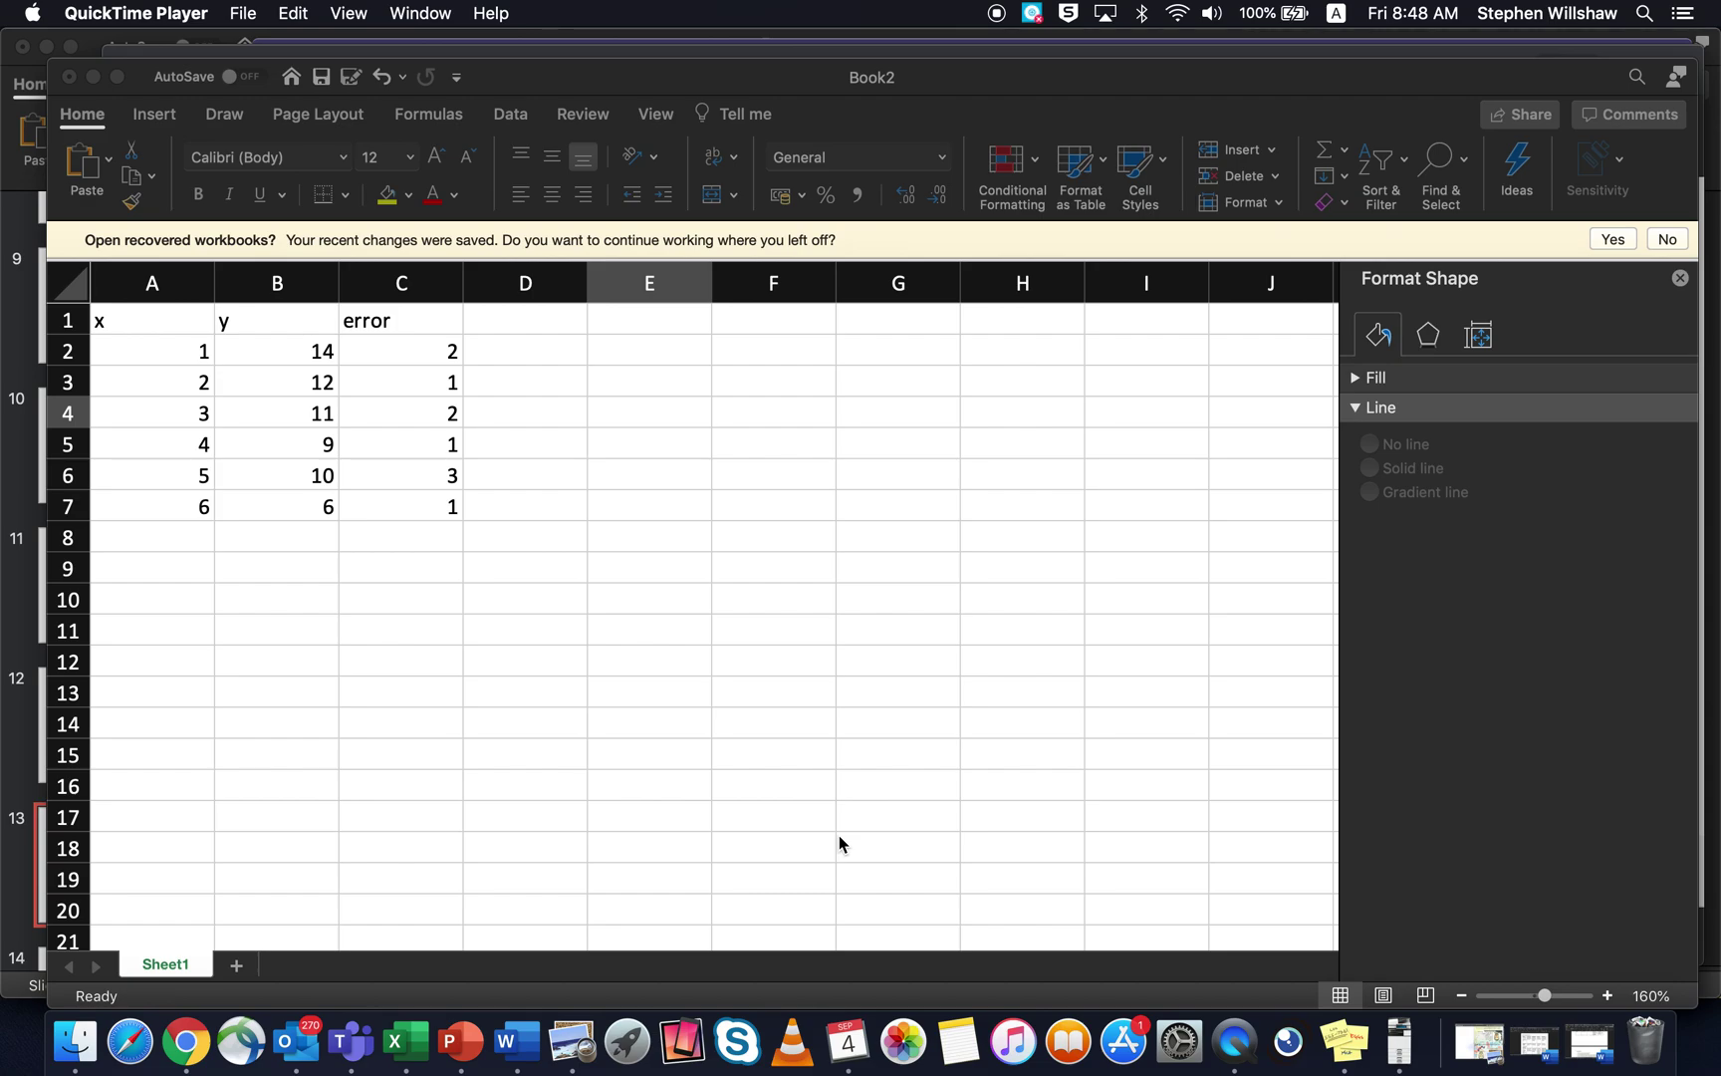
Maximize the workbook, check the x, y and error headings, and select A2:B7
{"action": "left_click", "coordinate": [117, 78]}
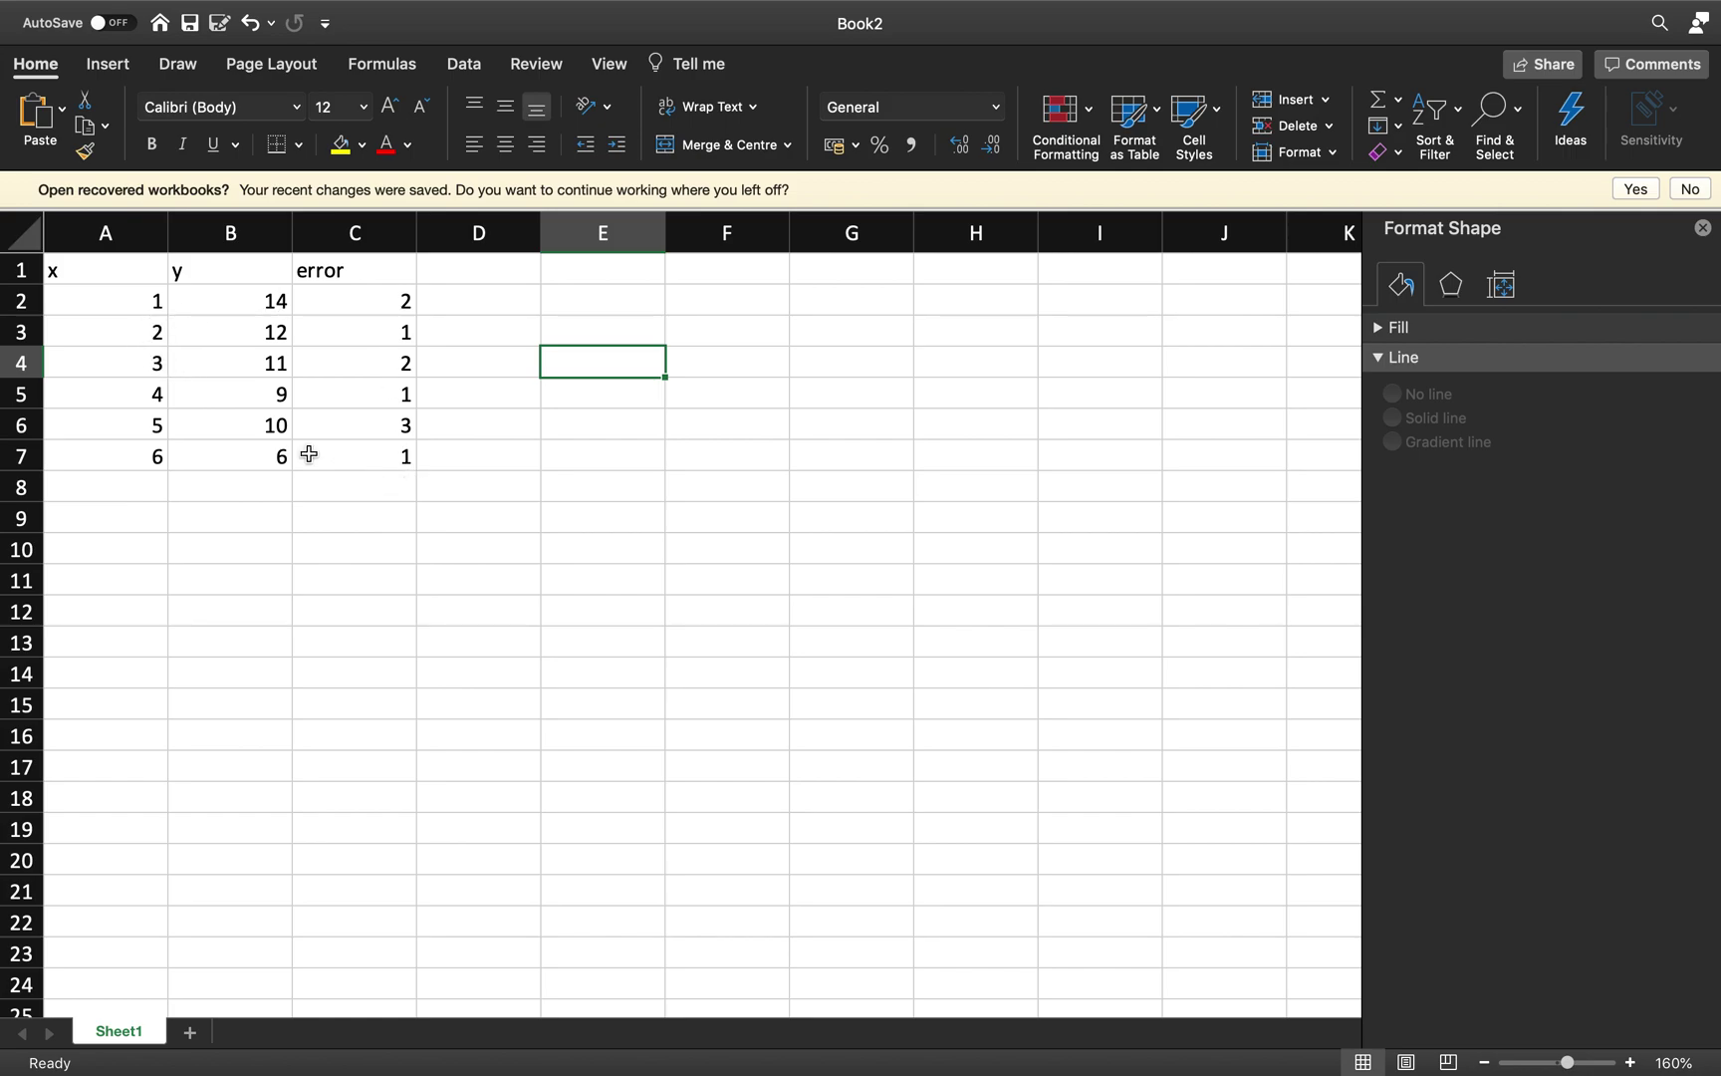
{"action": "left_click", "coordinate": [139, 269]}
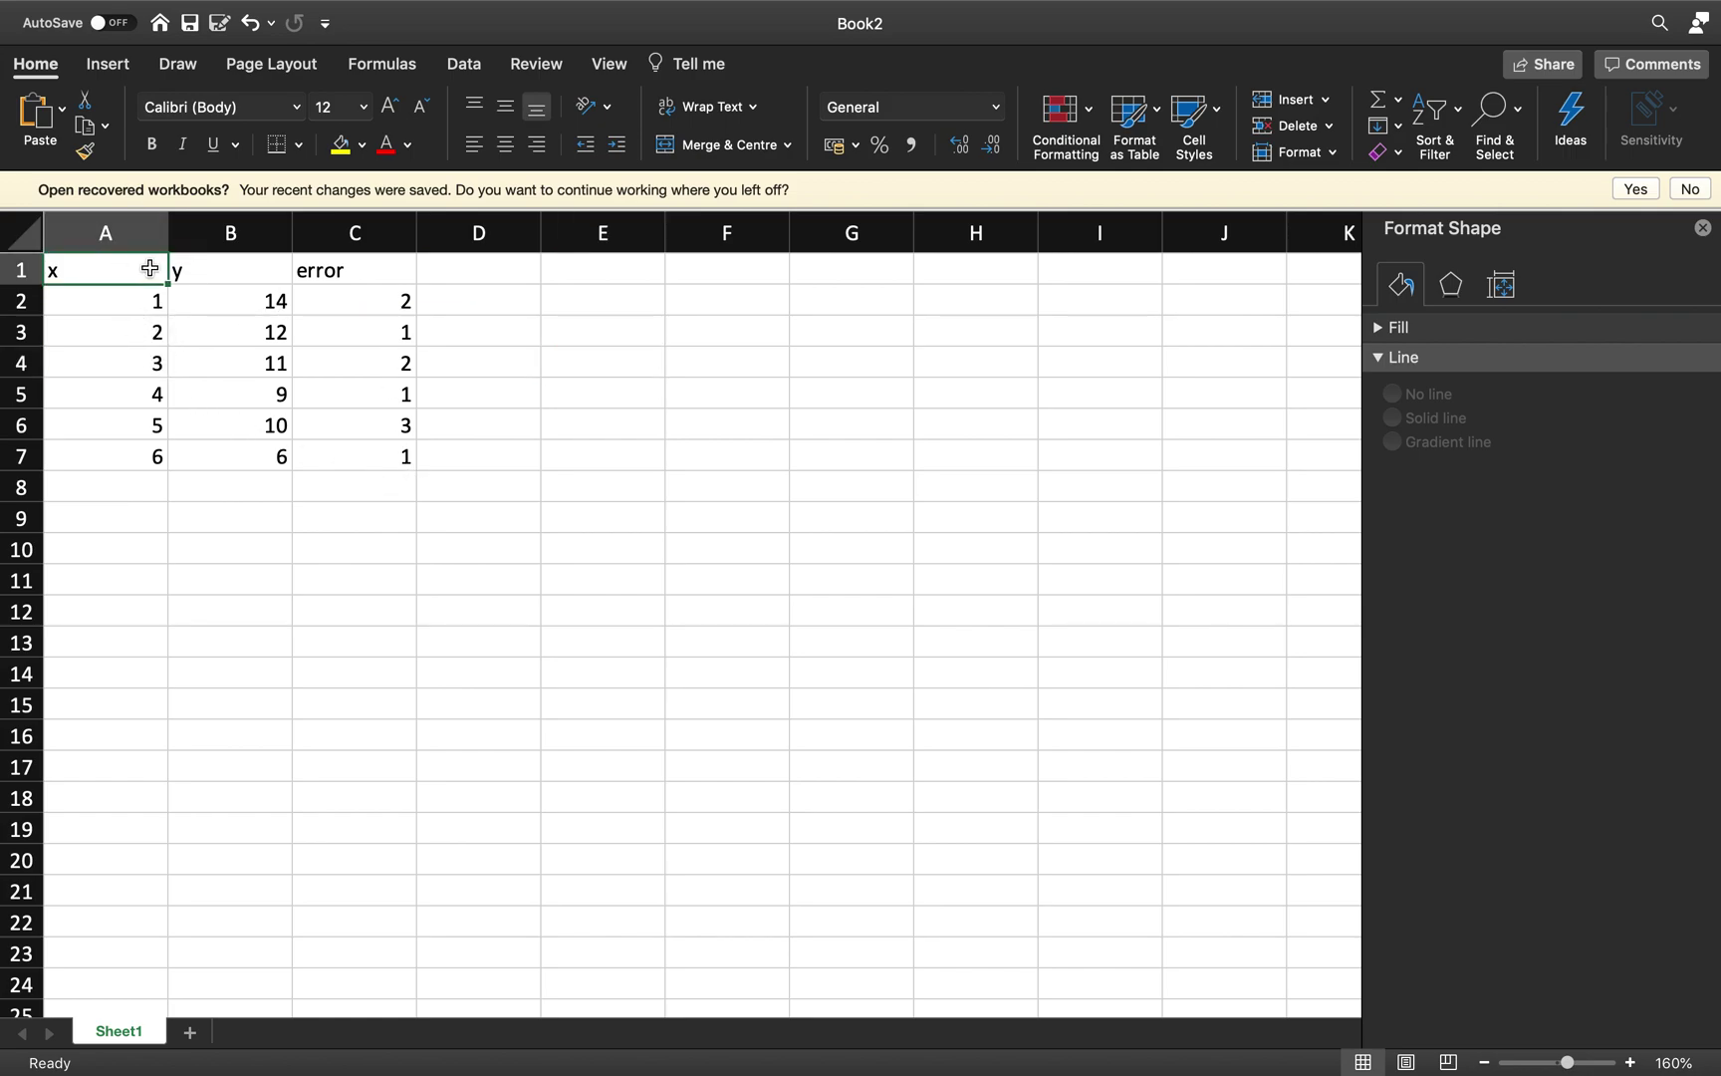
{"action": "left_click", "coordinate": [207, 268]}
{"action": "left_click", "coordinate": [337, 277]}
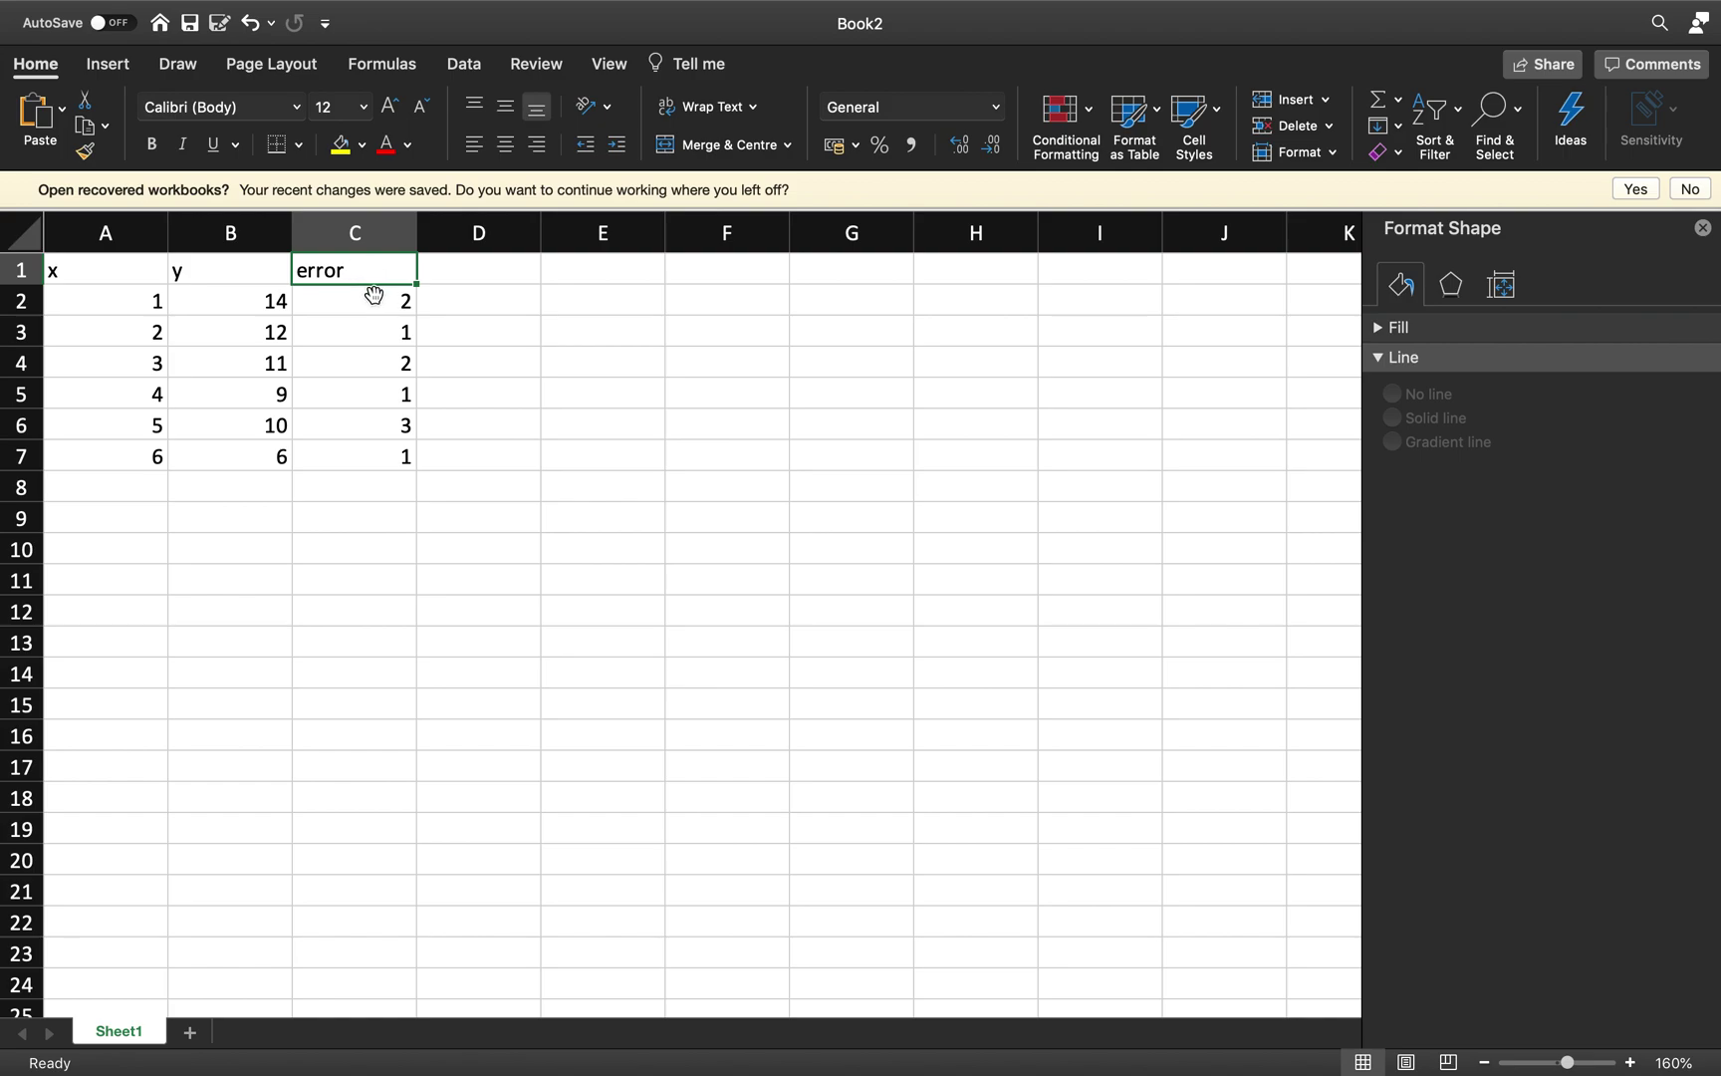
{"action": "double_click", "coordinate": [347, 269]}
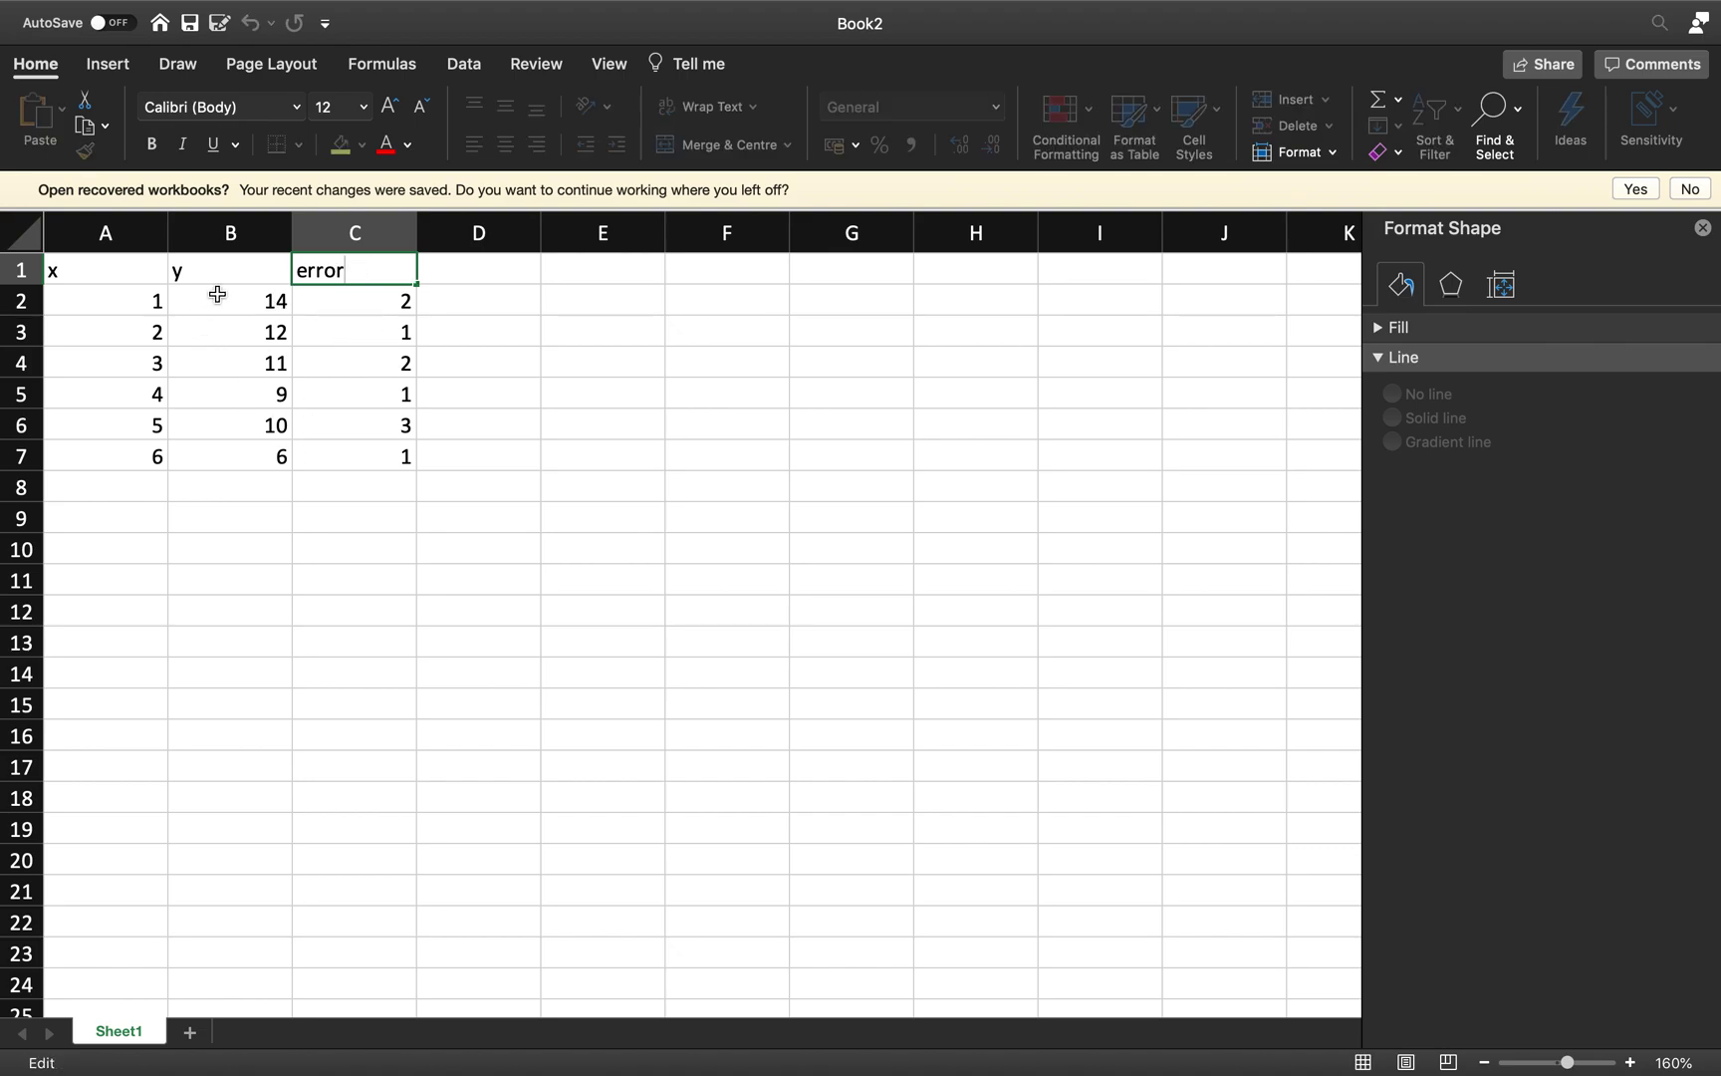
{"action": "left_click", "coordinate": [339, 601]}
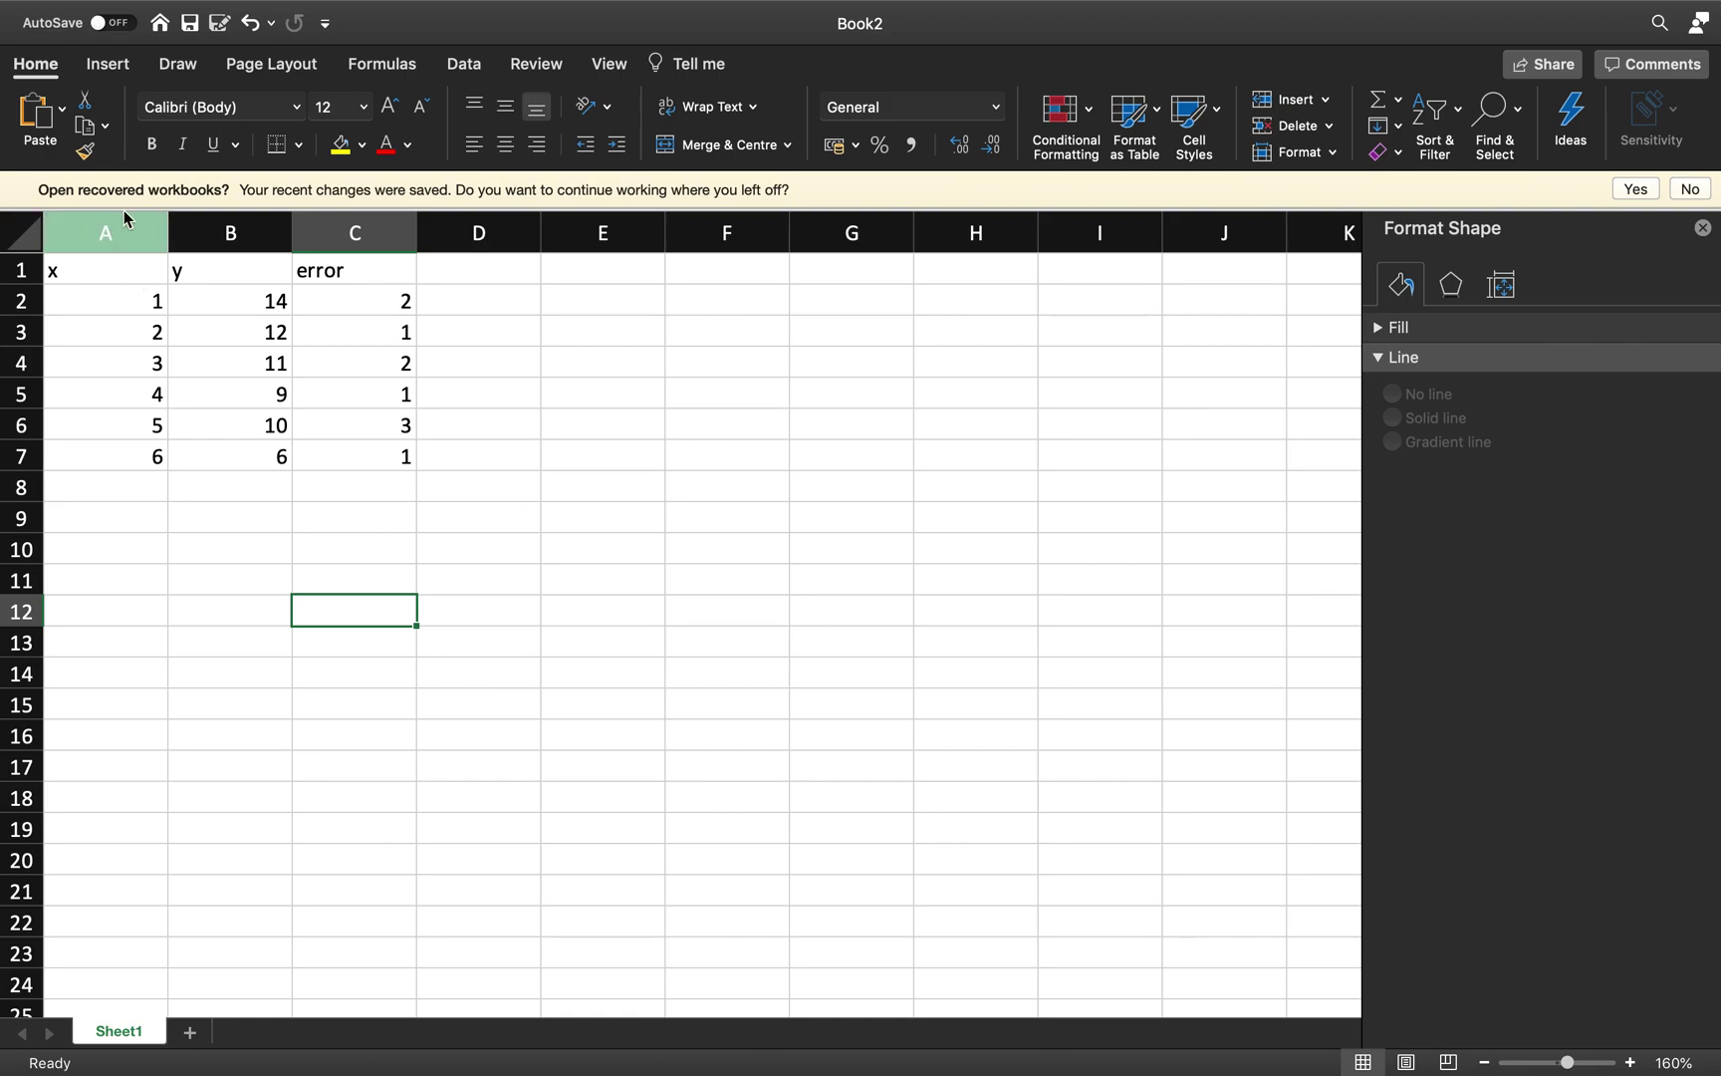
{"action": "left_click_drag", "start_coordinate": [142, 311], "coordinate": [258, 440]}
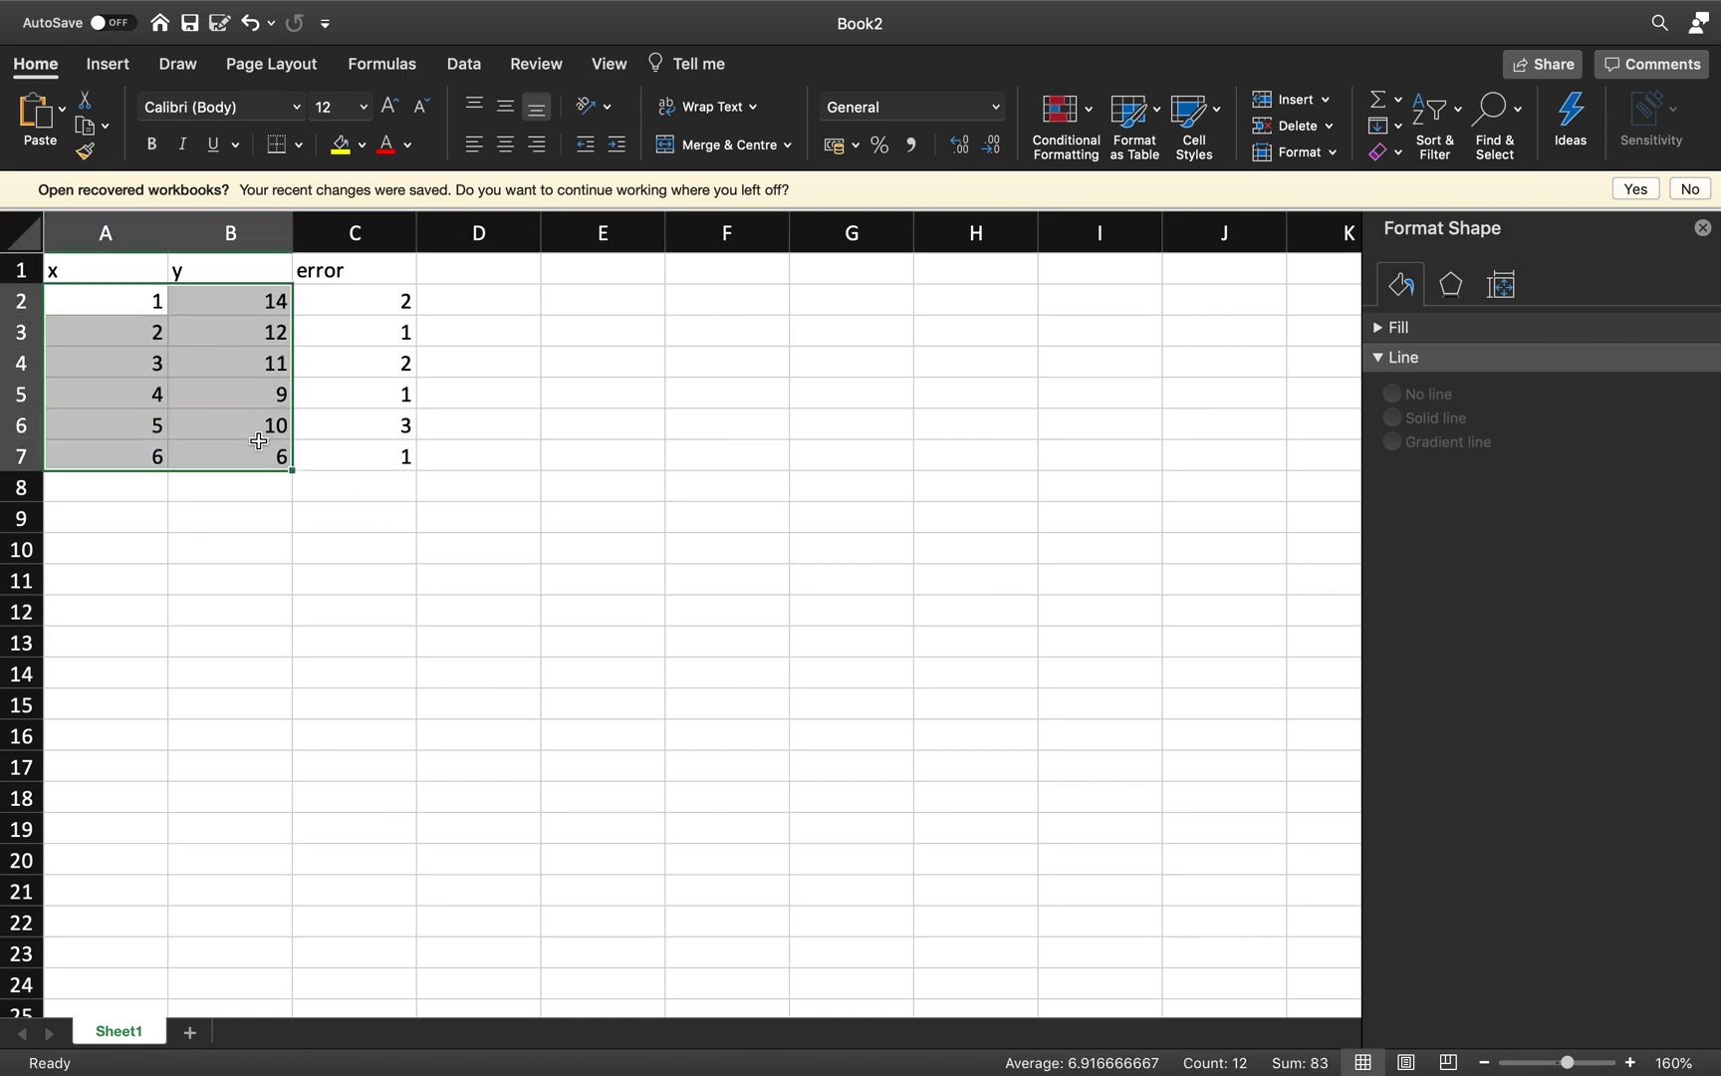
Insert a scatter-with-lines chart of the x–y data from Recommended Charts
{"action": "left_click", "coordinate": [103, 62]}
{"action": "left_click", "coordinate": [790, 126]}
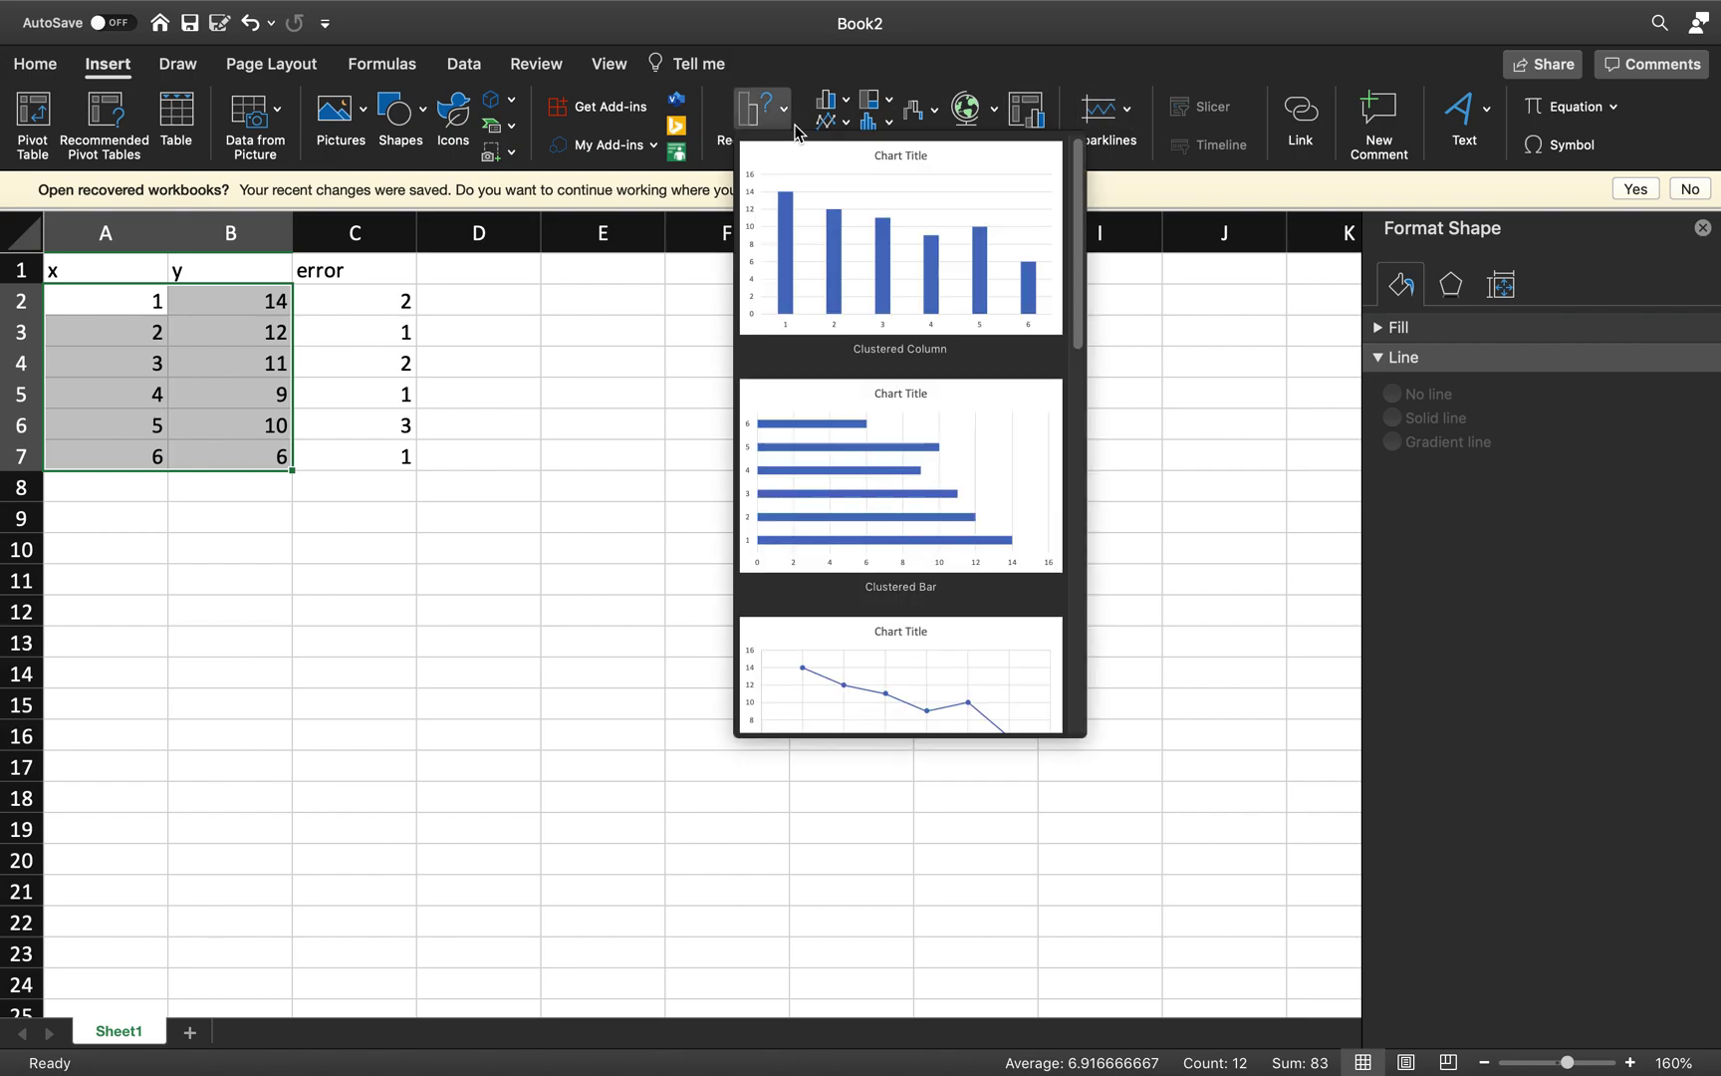
{"action": "scroll", "coordinate": [861, 492], "scroll_direction": "down", "scroll_amount": 3}
{"action": "left_click", "coordinate": [870, 456]}
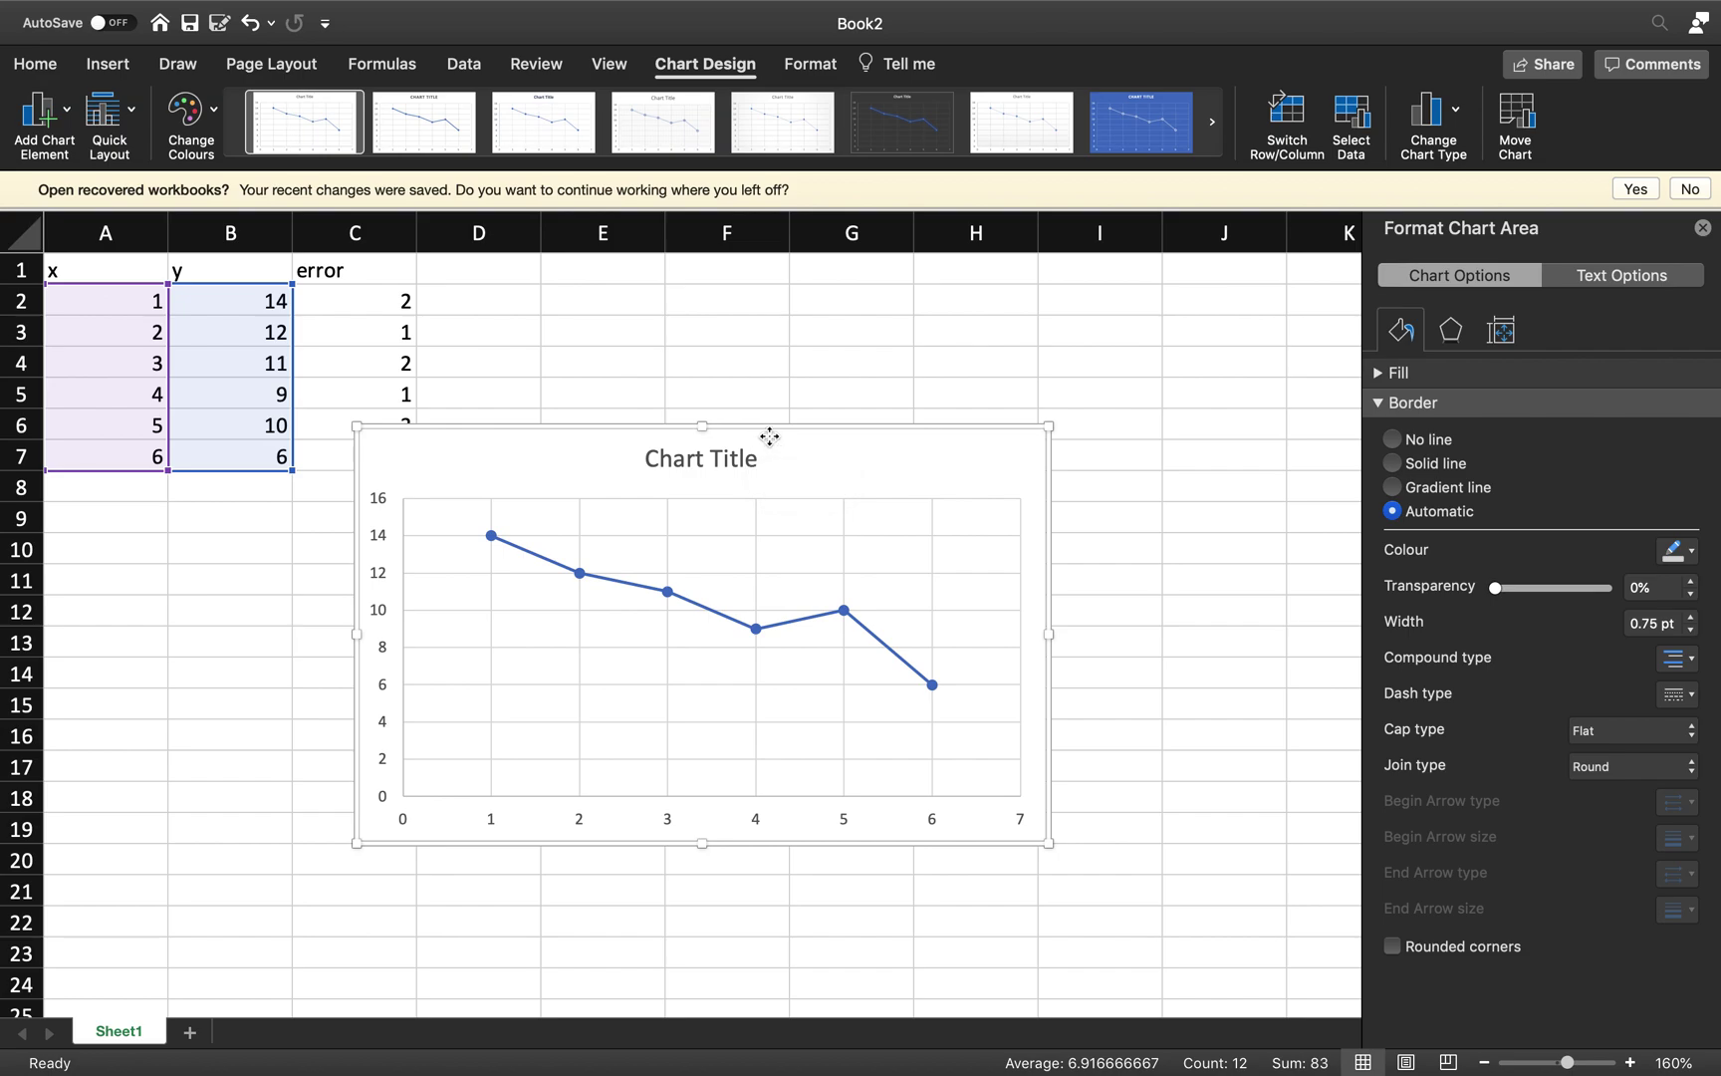
Move the chart up and to the right, beside the data table
{"action": "left_click_drag", "start_coordinate": [768, 438], "coordinate": [874, 337]}
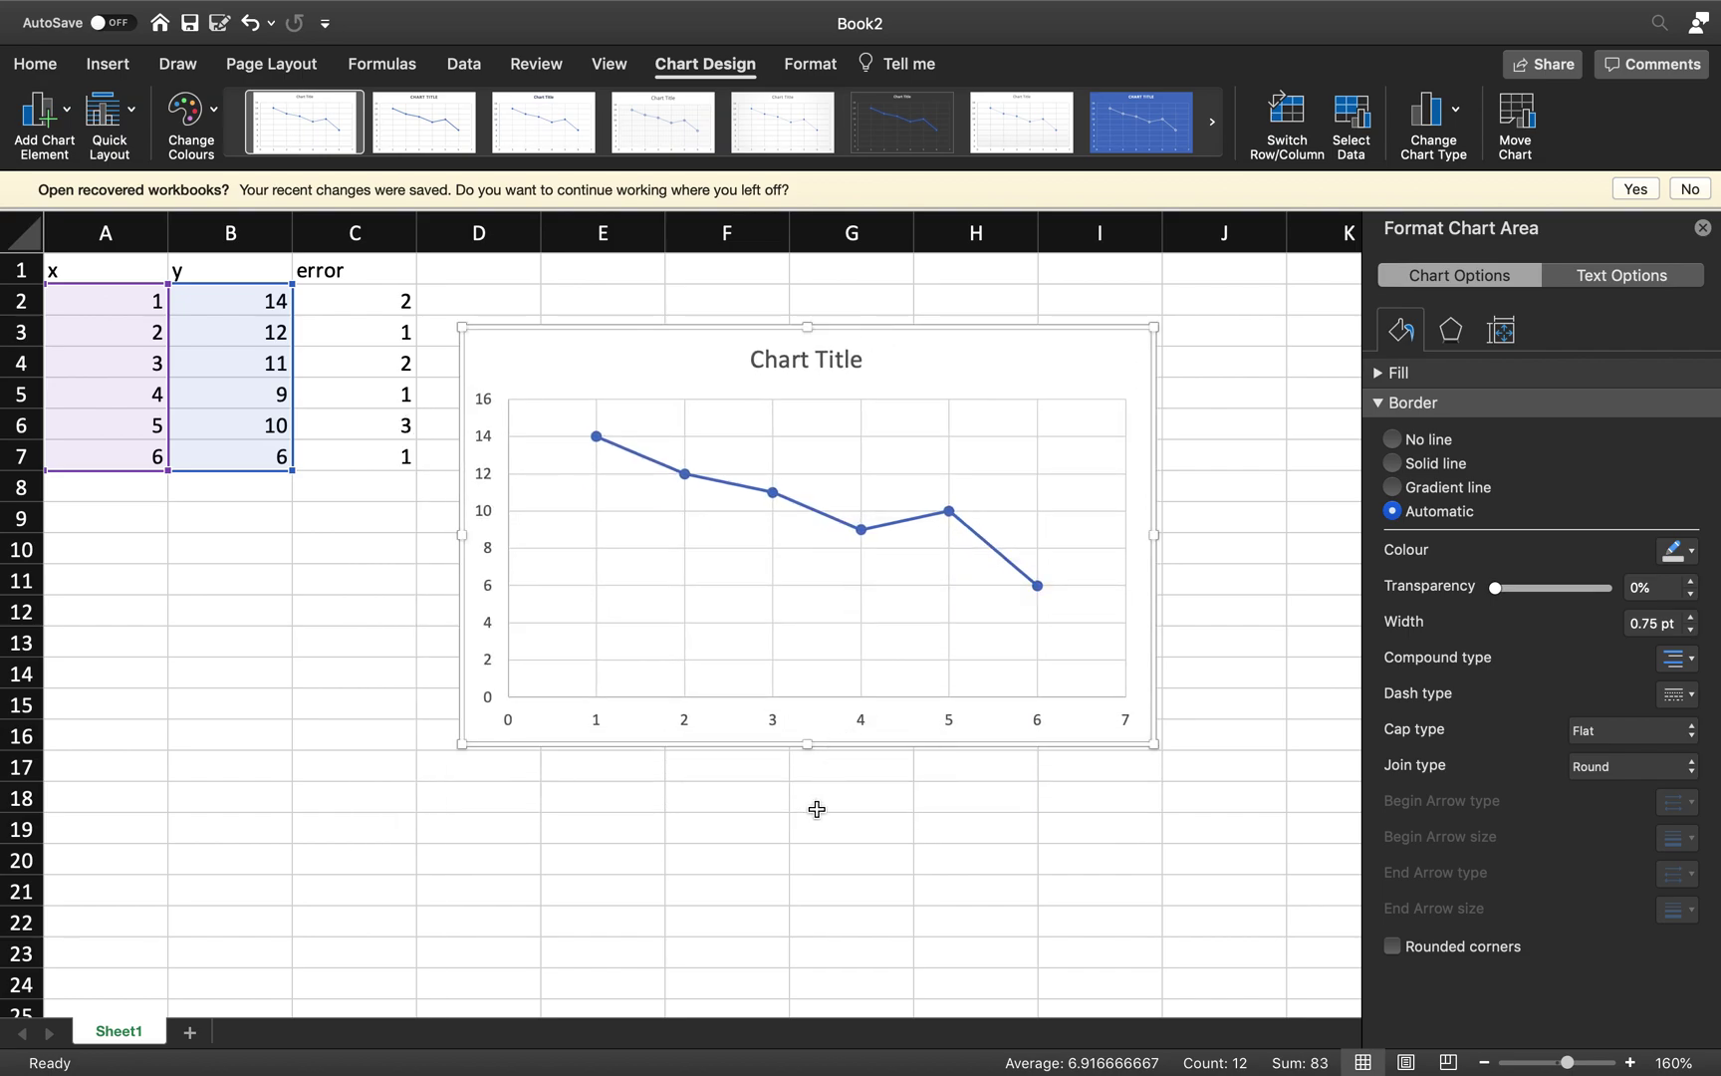
{"action": "left_click", "coordinate": [895, 621]}
{"action": "left_click", "coordinate": [954, 802]}
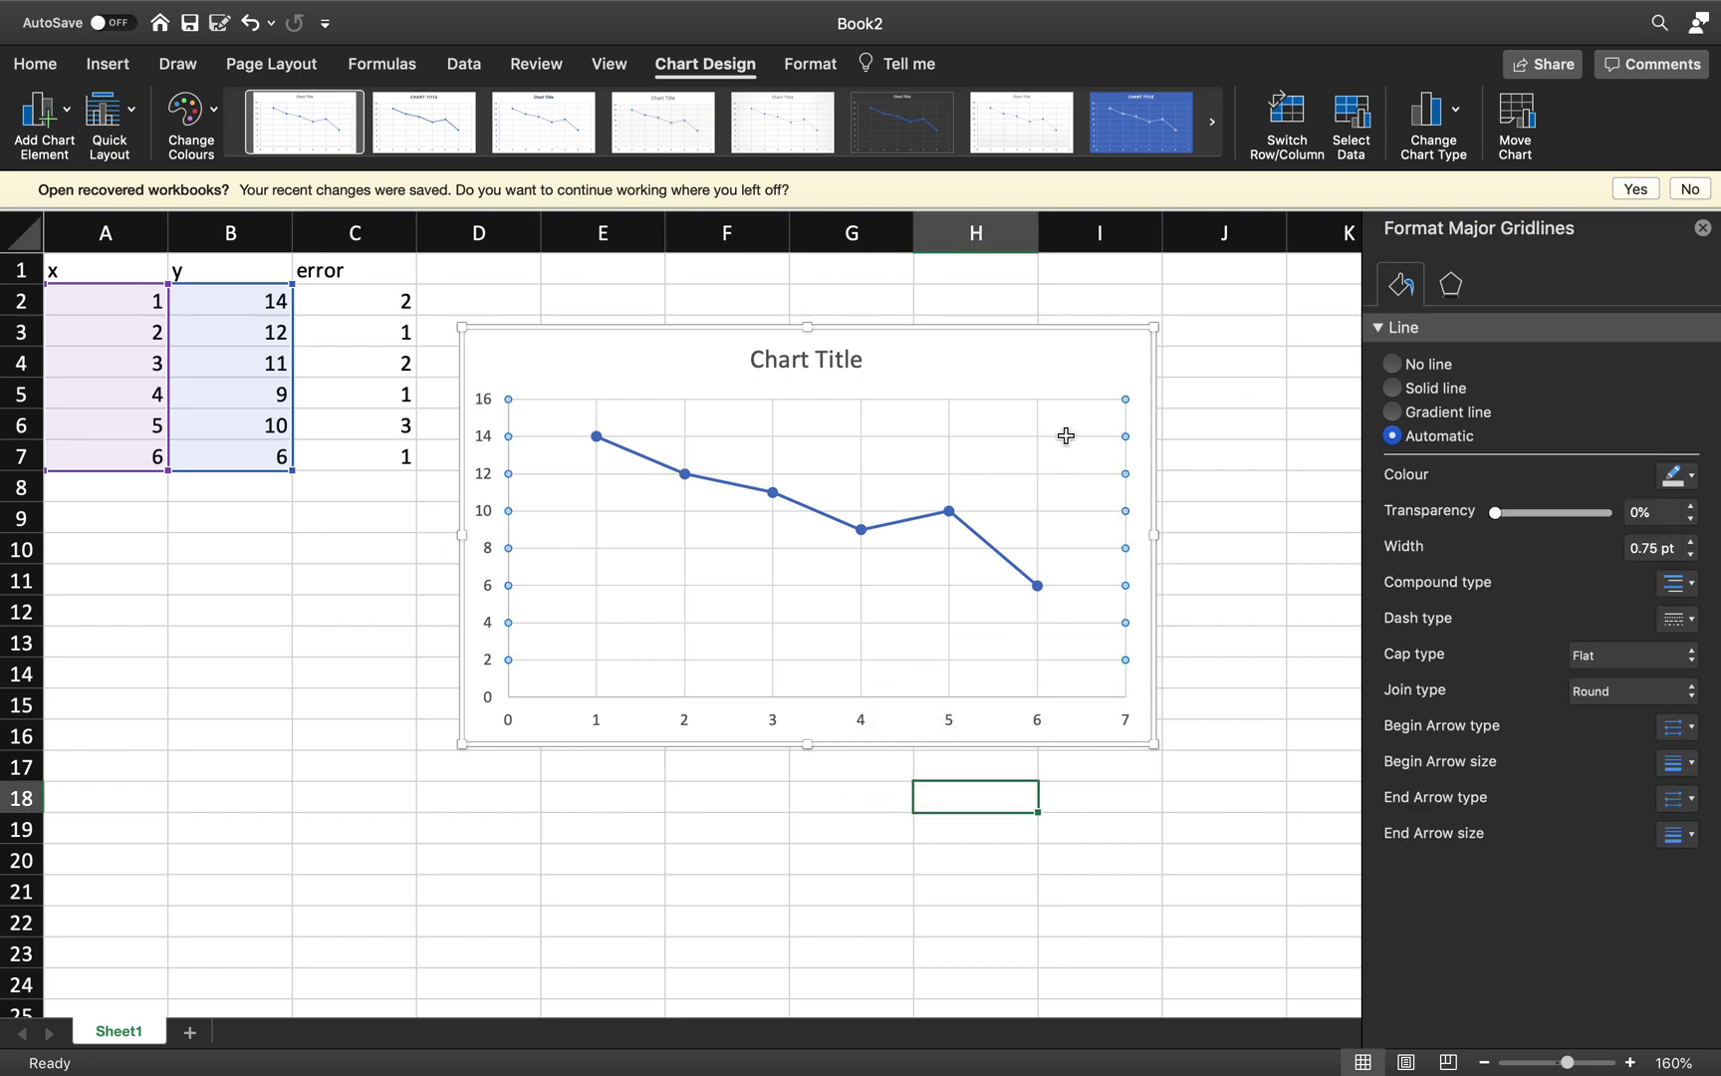
{"action": "left_click", "coordinate": [1036, 372]}
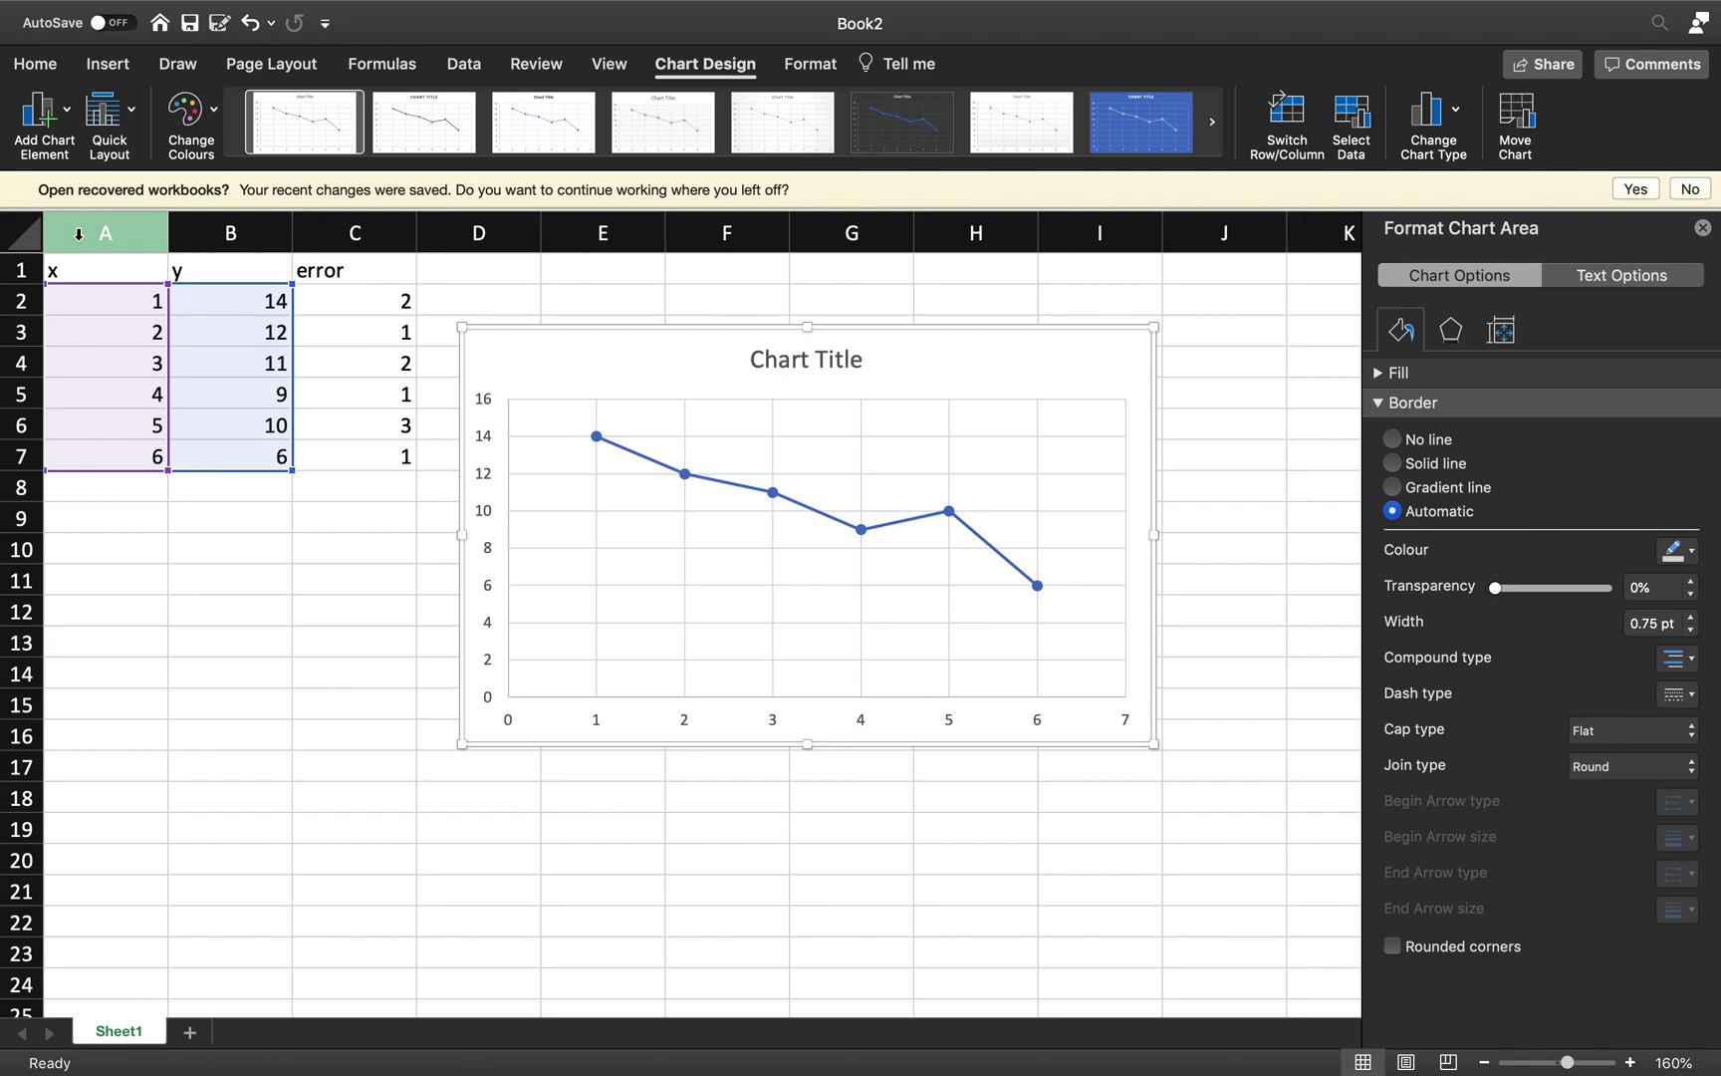
{"action": "left_click", "coordinate": [41, 114]}
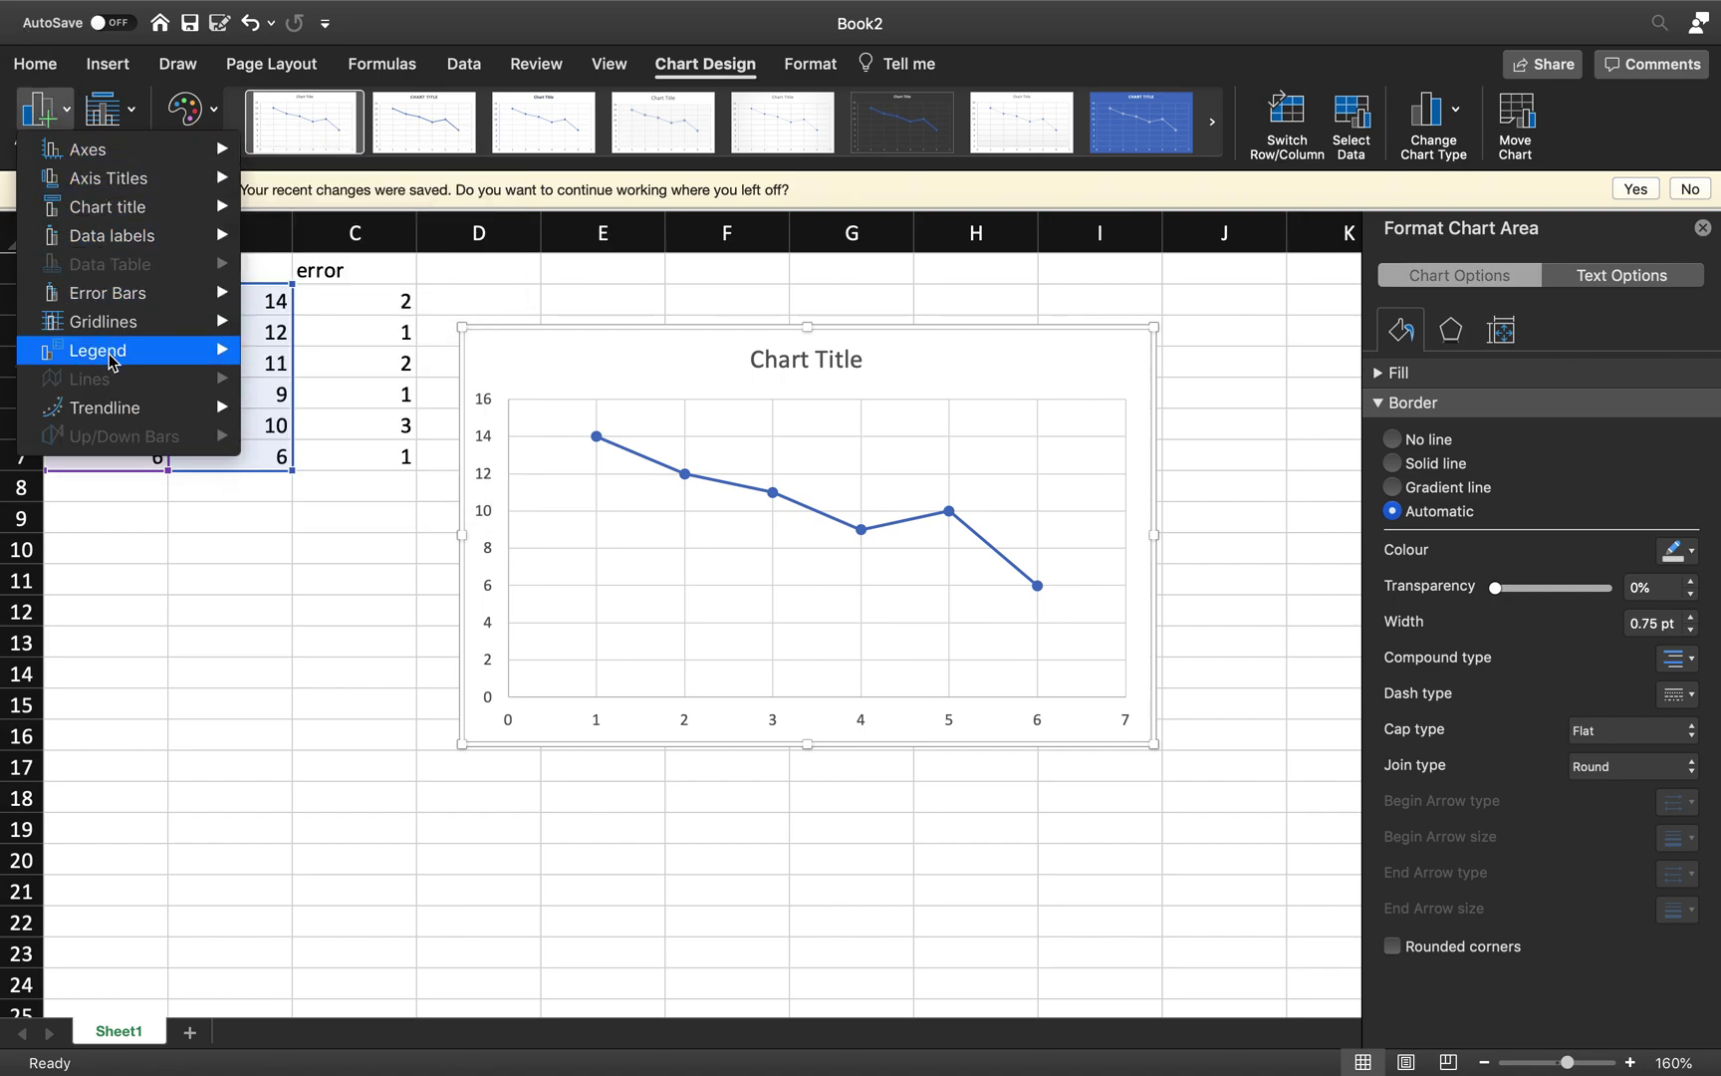
{"action": "mouse_move", "coordinate": [111, 408]}
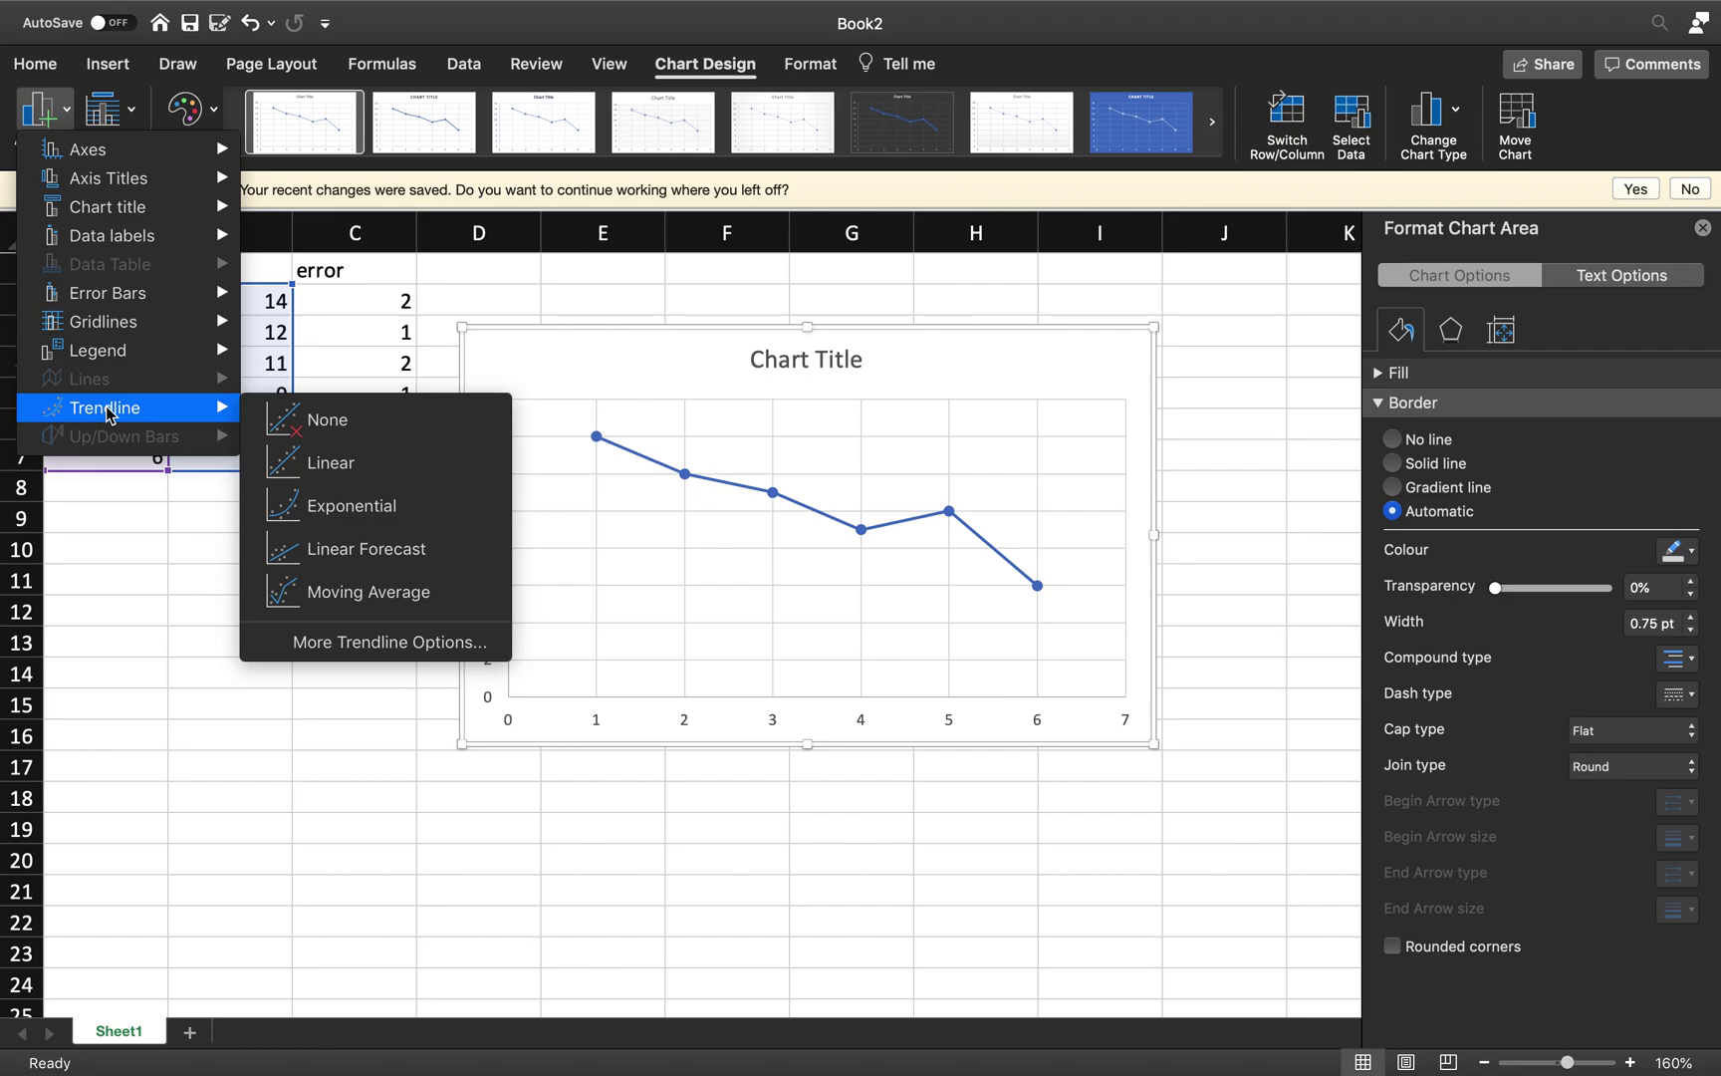
{"action": "left_click", "coordinate": [287, 461]}
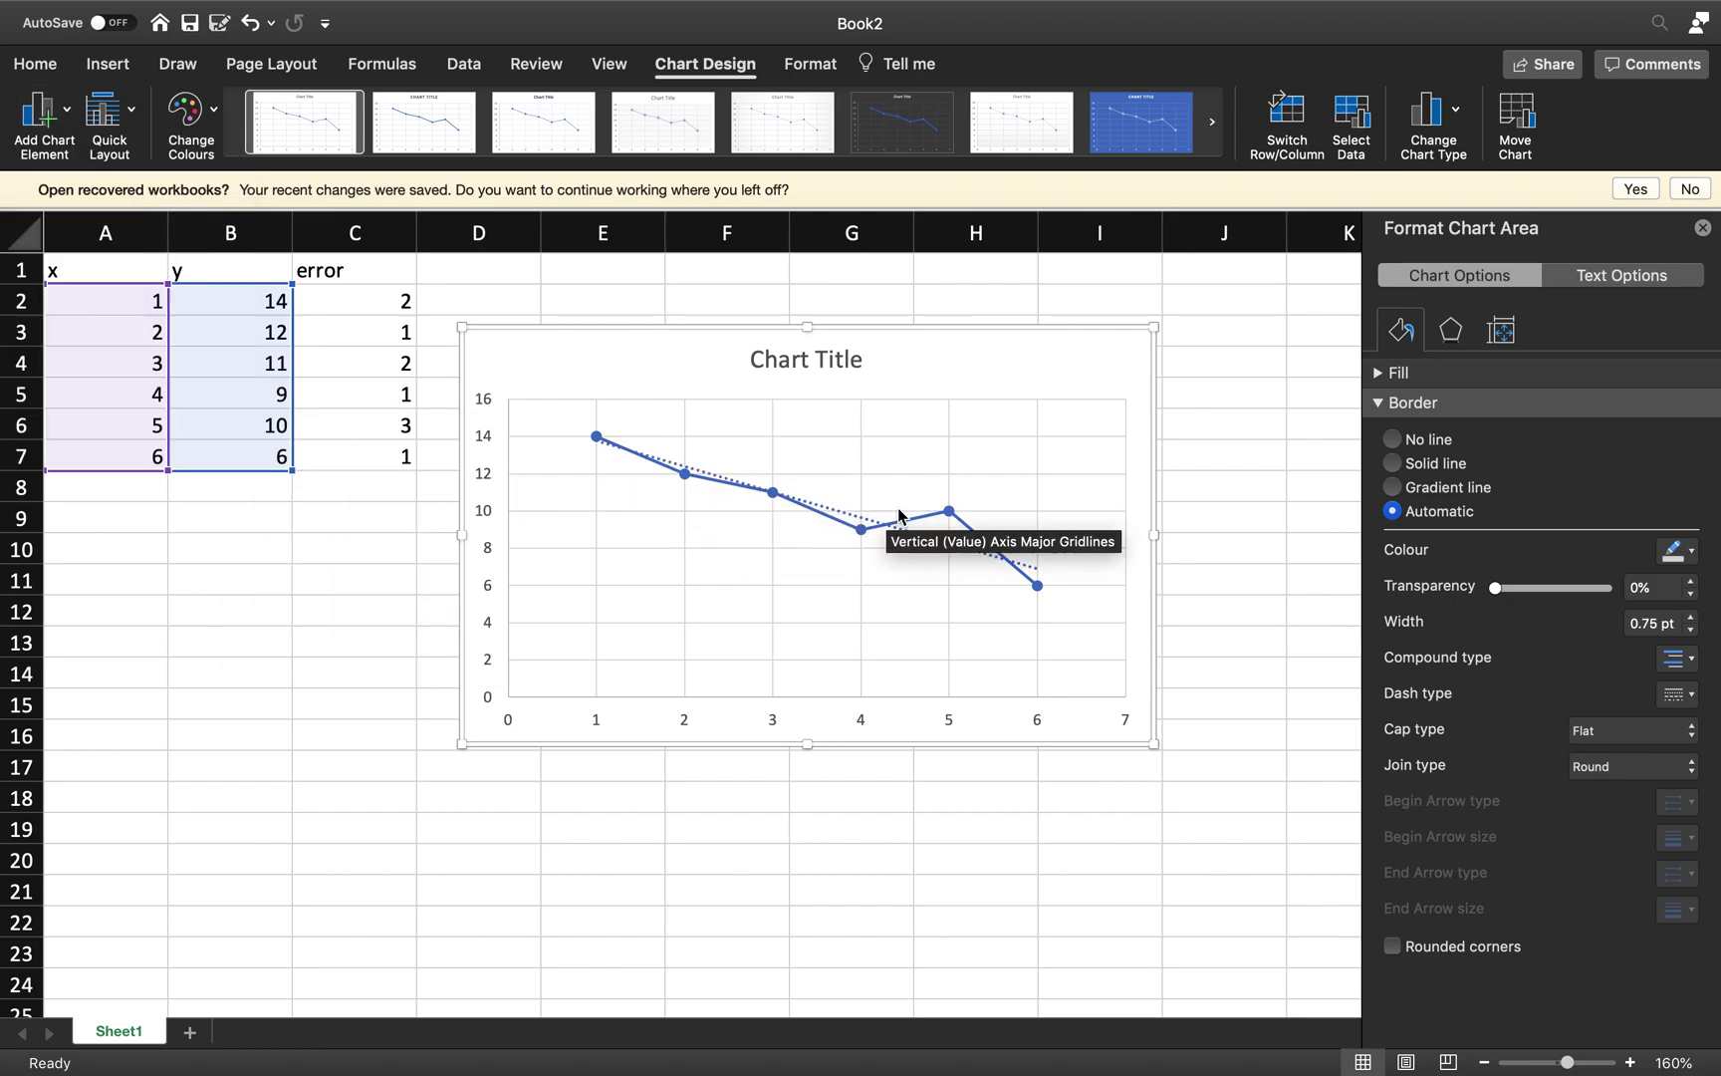
{"action": "left_click", "coordinate": [934, 543]}
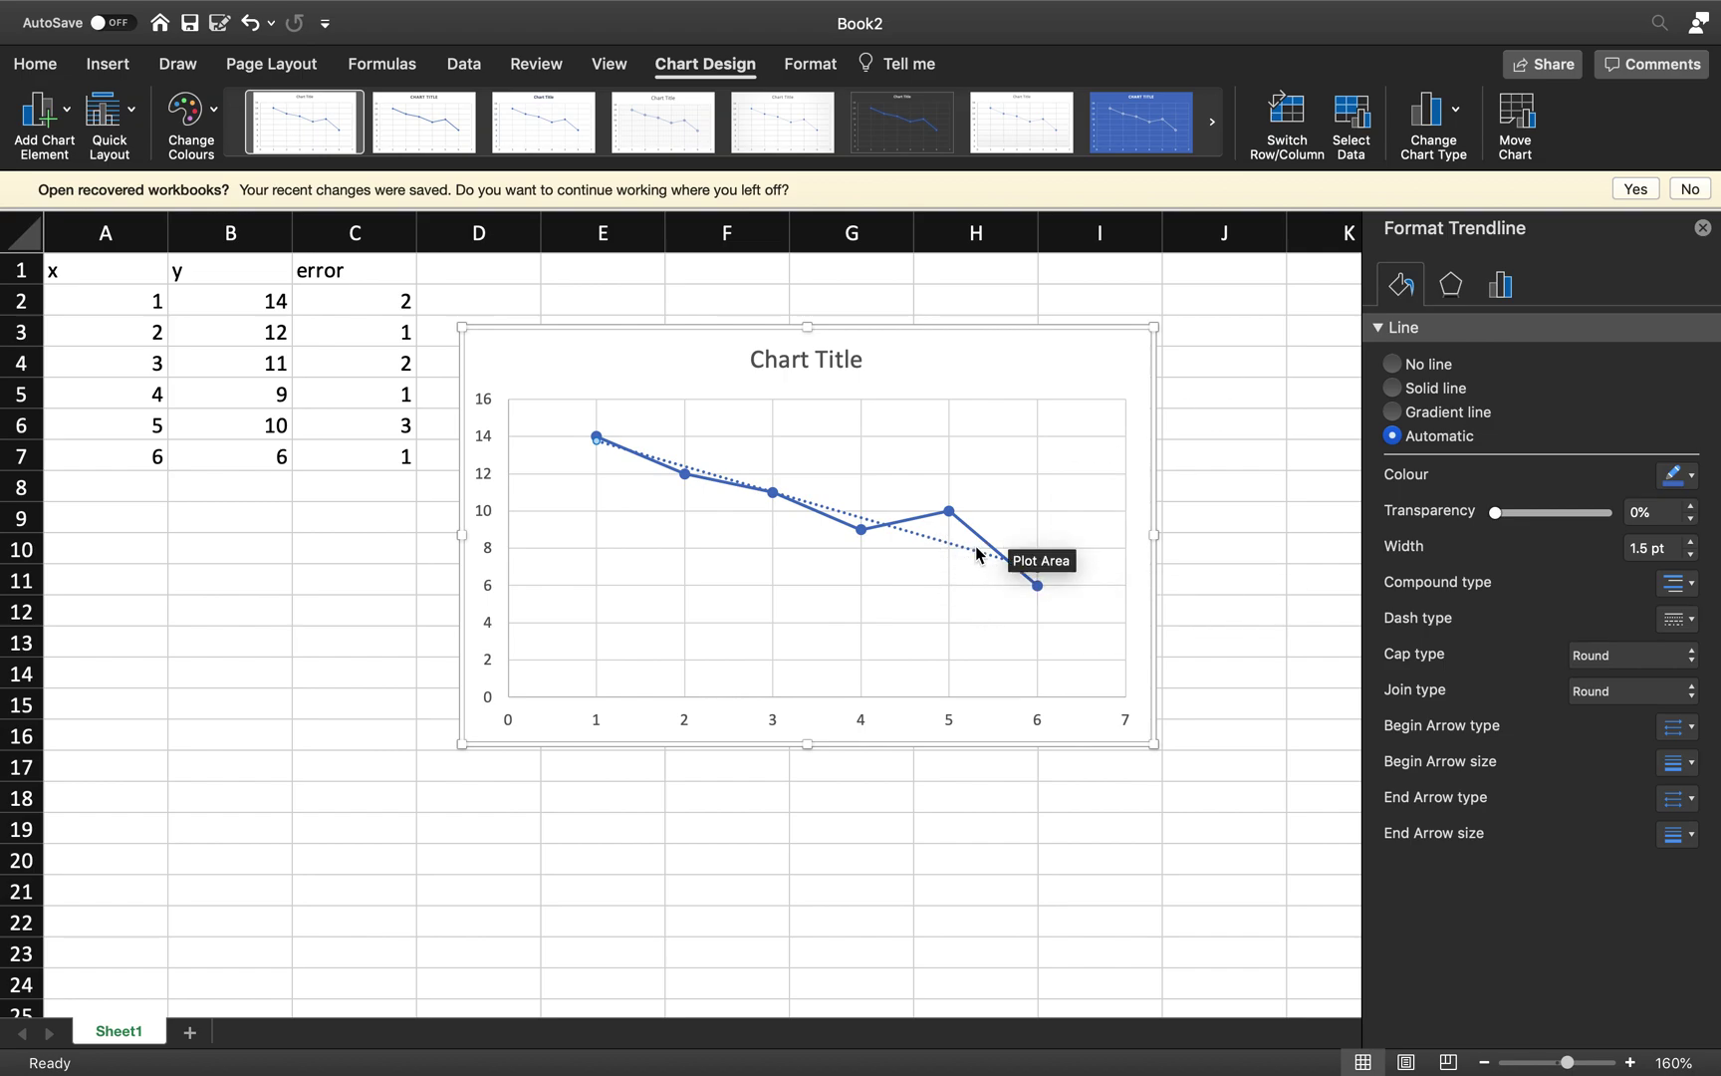
{"action": "right_click", "coordinate": [963, 547]}
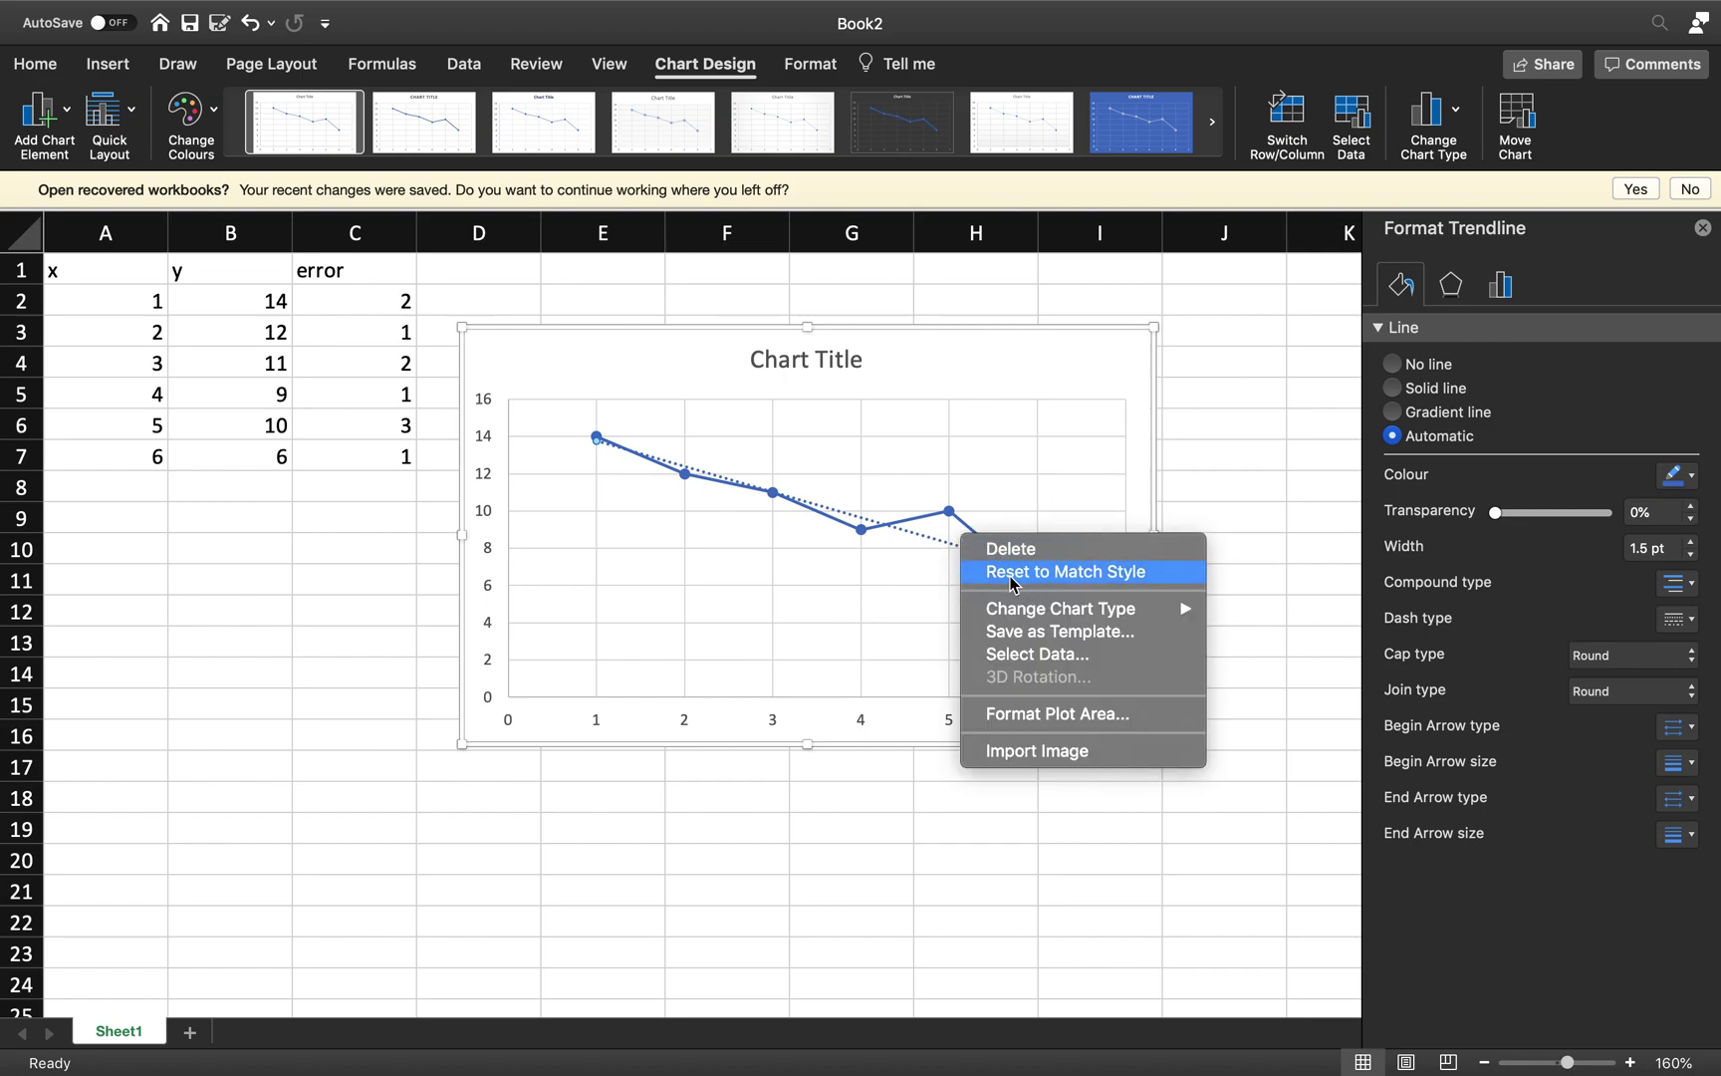
{"action": "left_click", "coordinate": [1202, 430]}
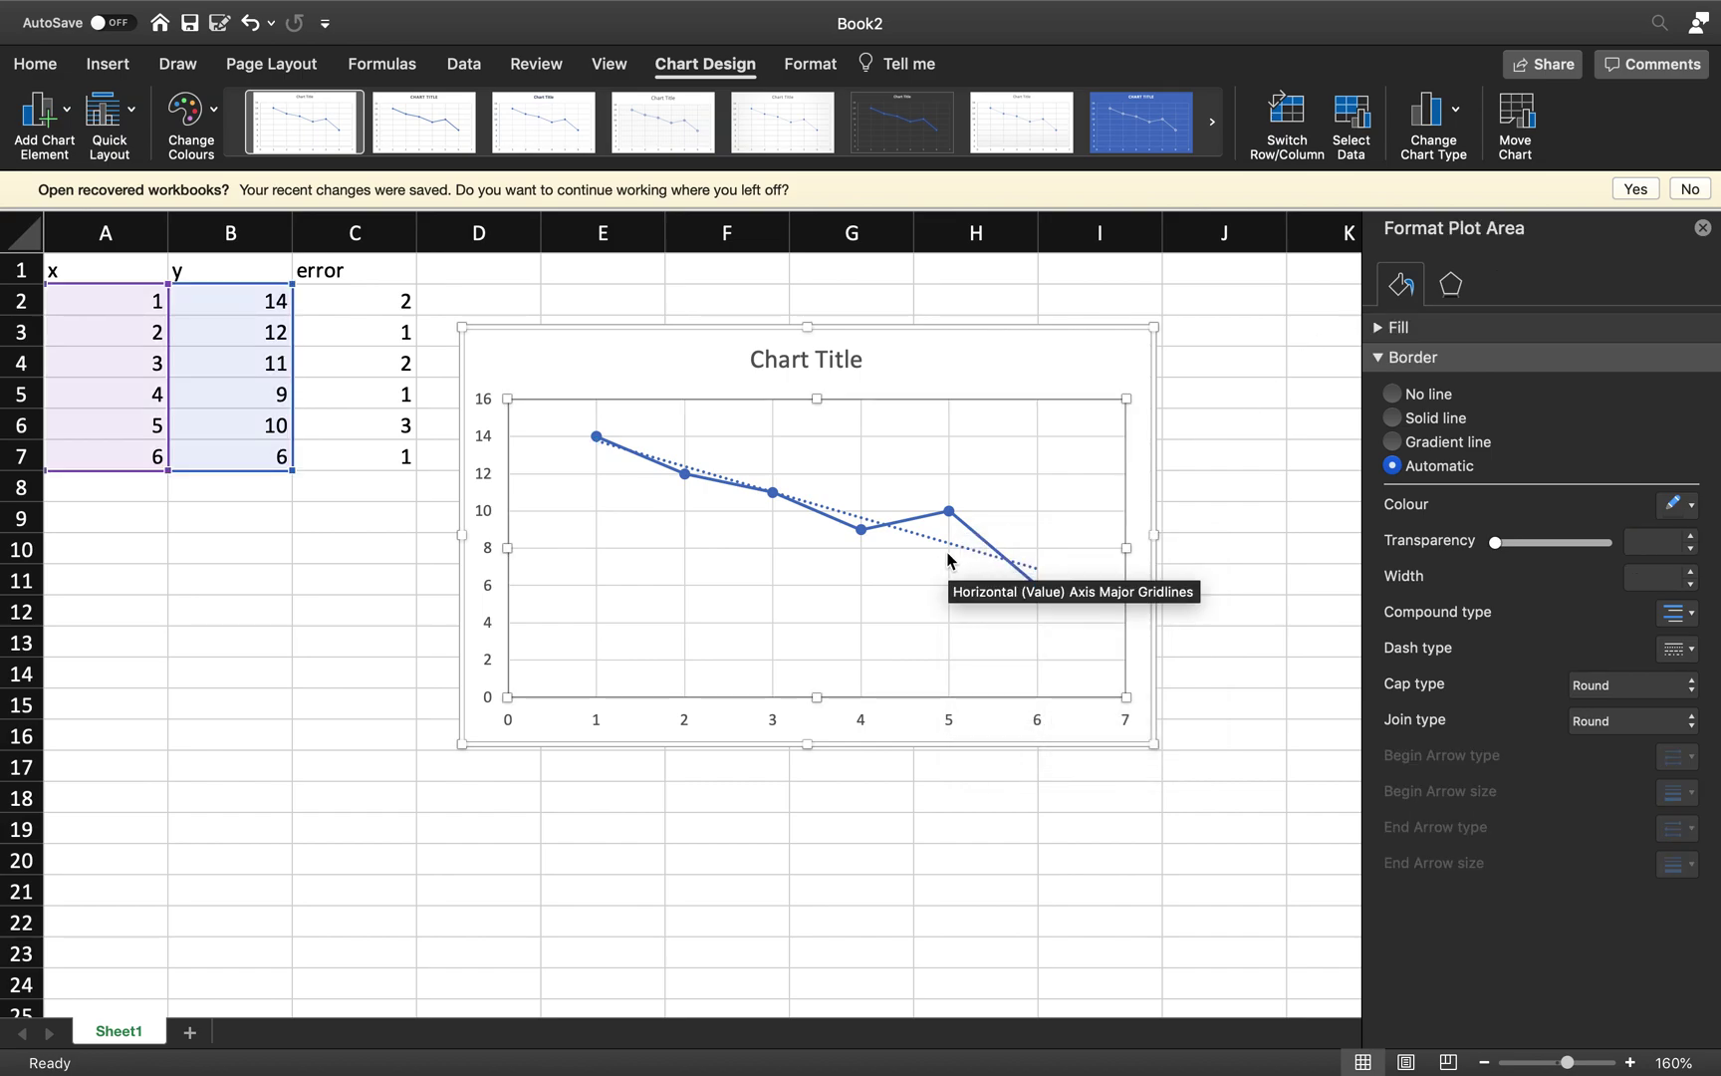
{"action": "left_click", "coordinate": [963, 554]}
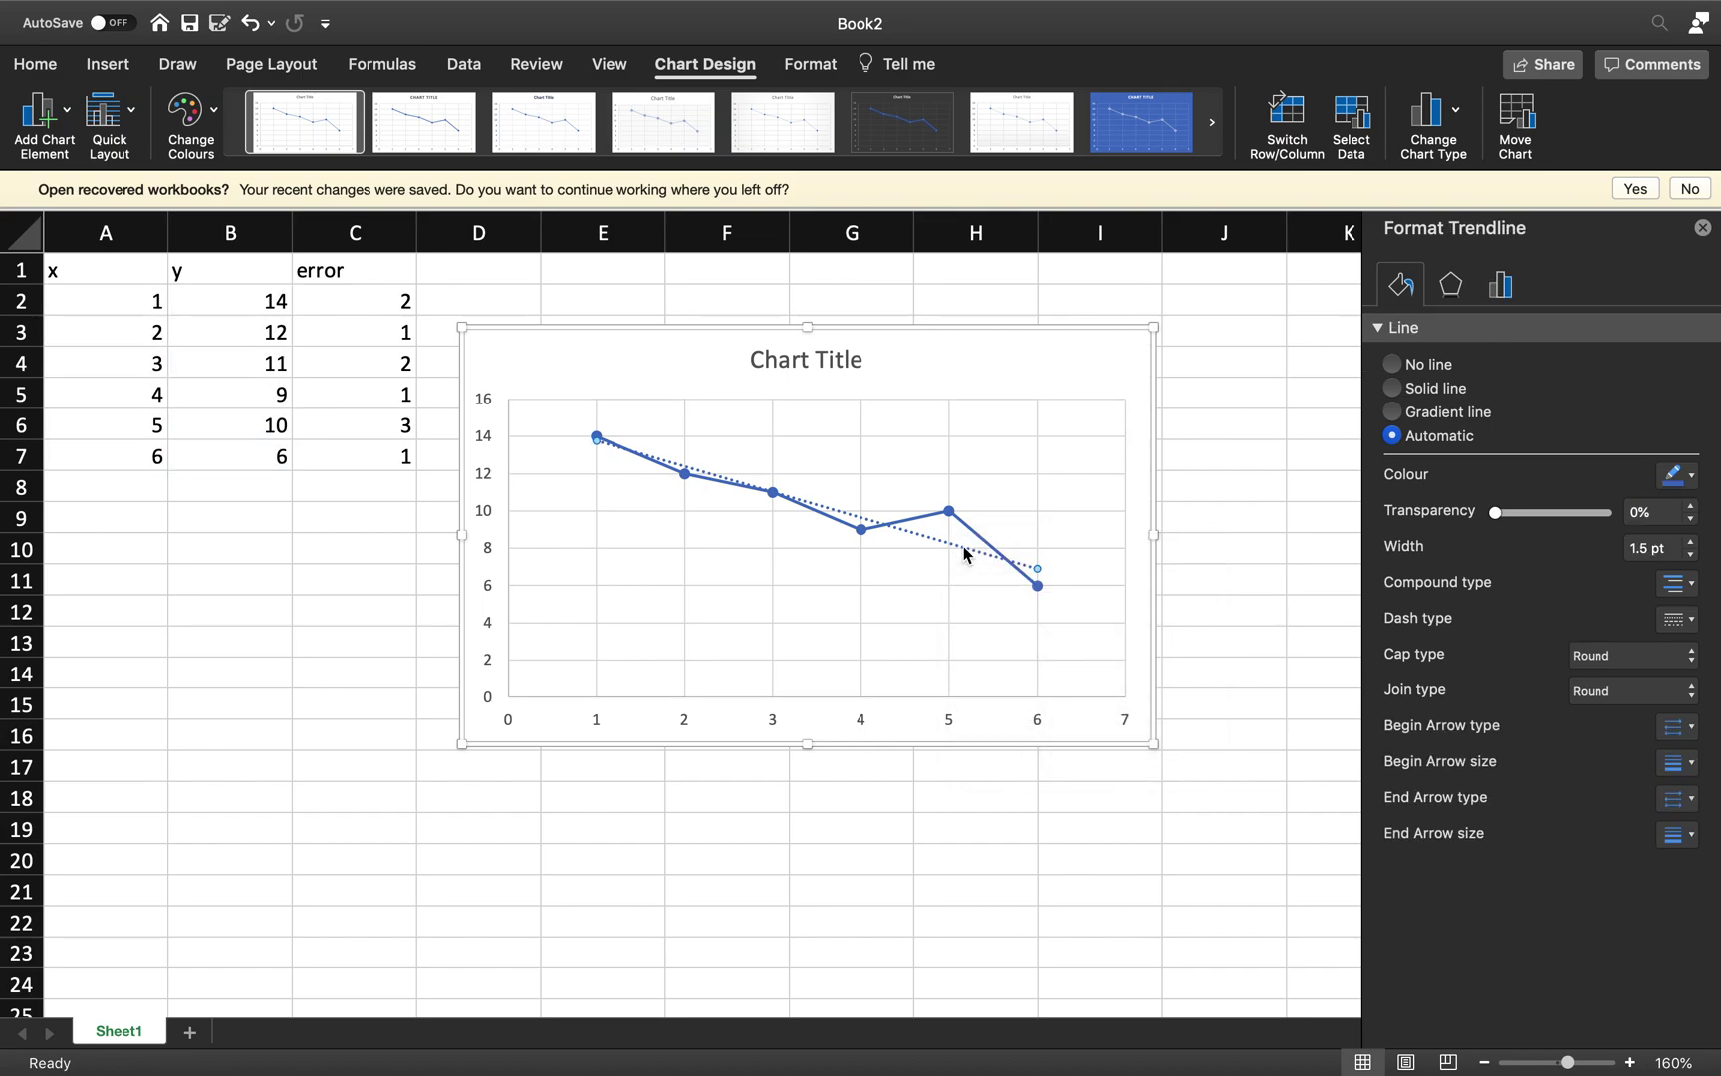
{"action": "key", "text": "Delete"}
{"action": "left_click", "coordinate": [880, 536]}
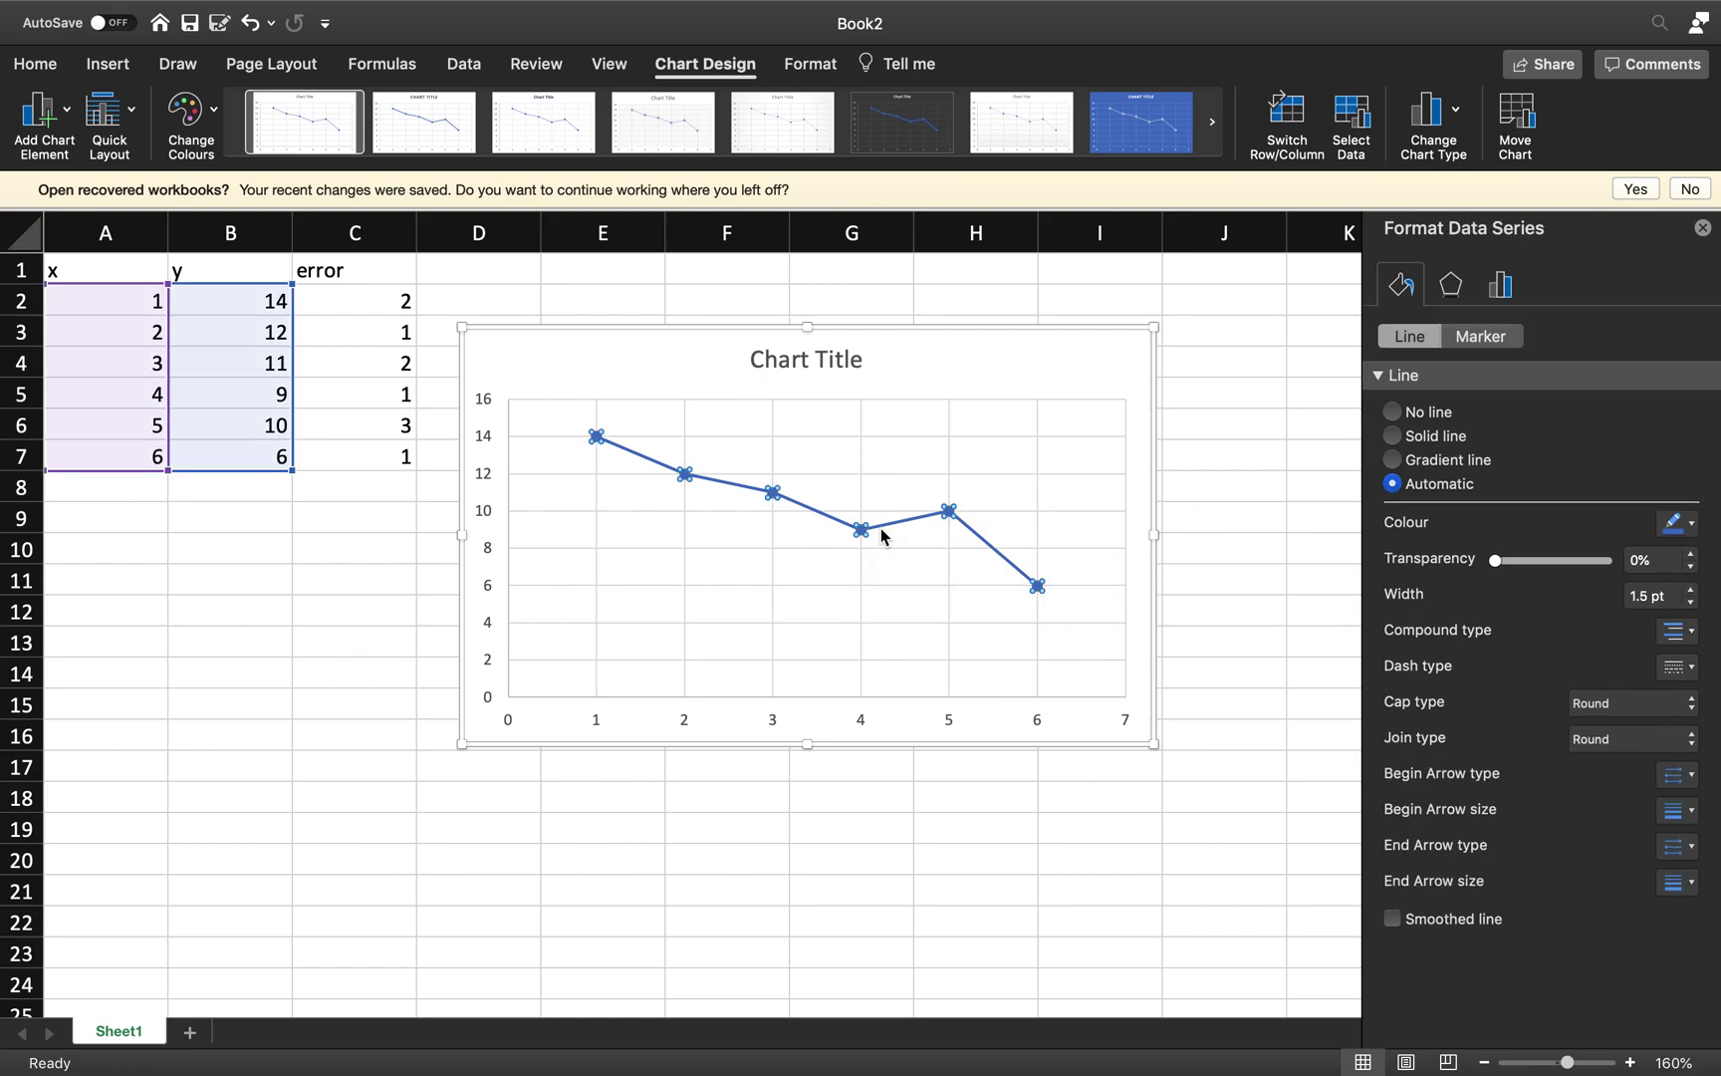
{"action": "right_click", "coordinate": [880, 534]}
Add a linear trendline and display its equation y = -1.3714x + 15.133
{"action": "left_click", "coordinate": [979, 707]}
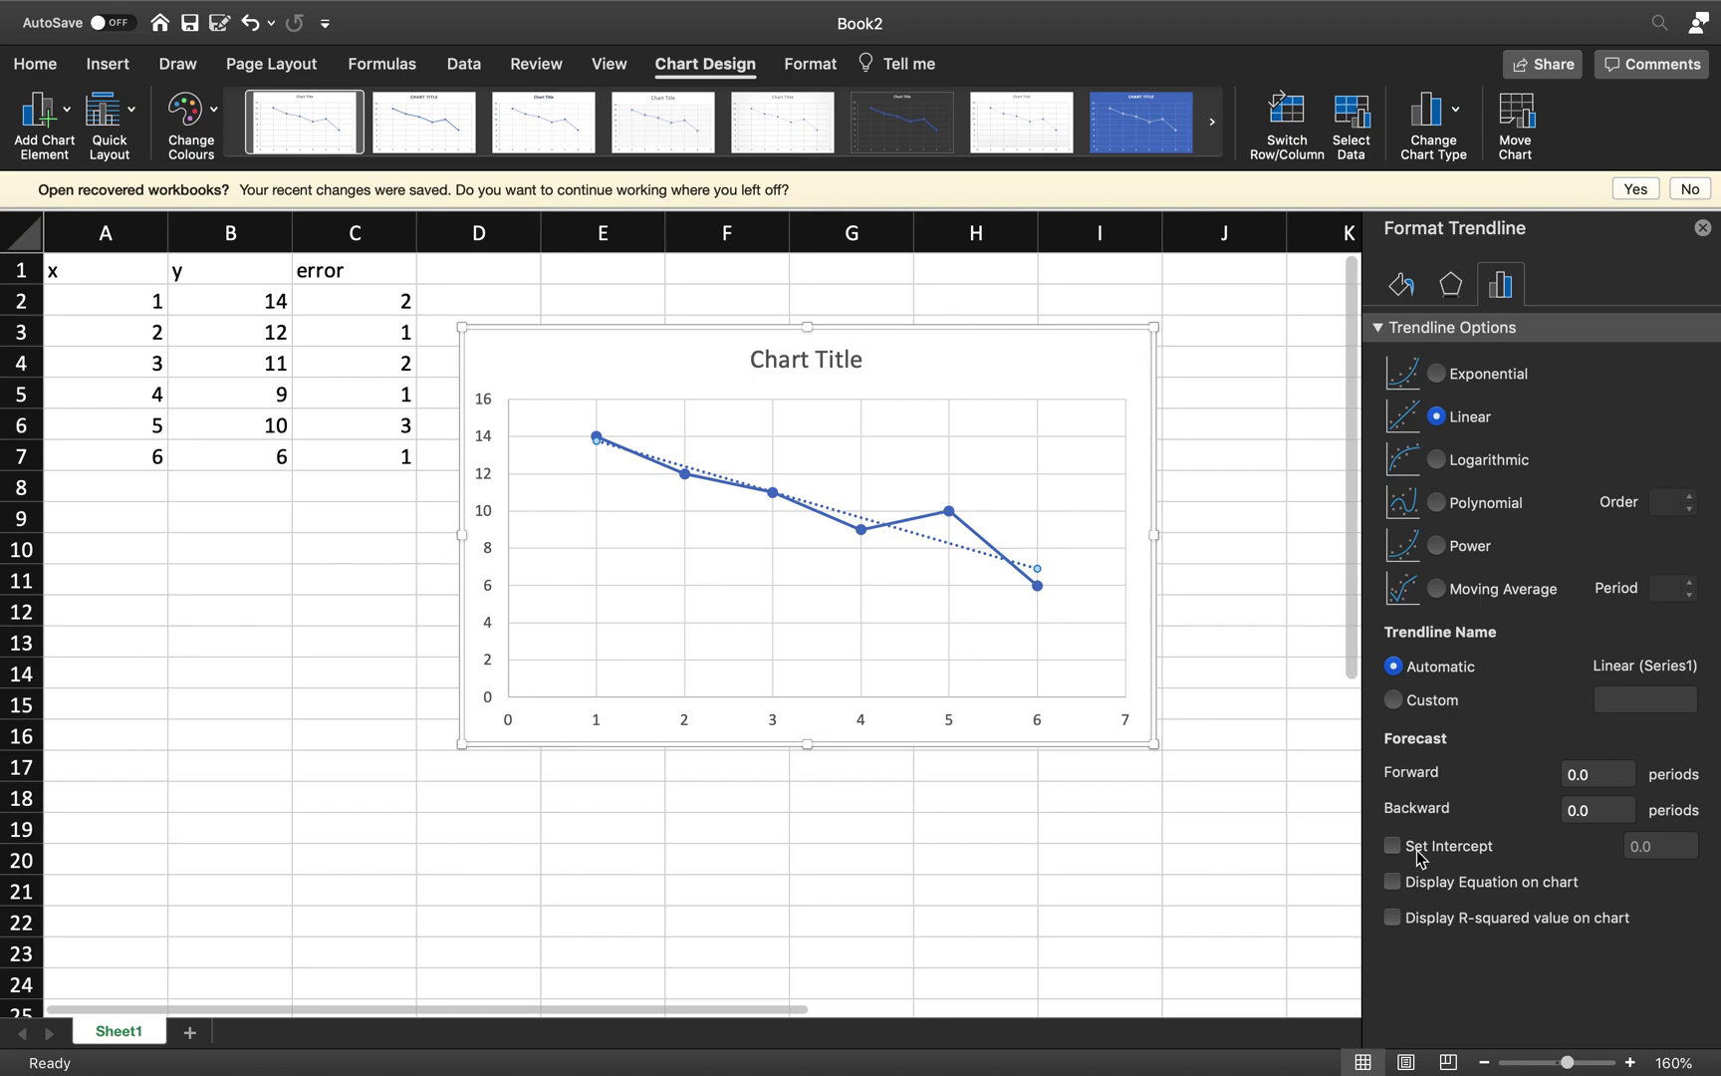
{"action": "left_click", "coordinate": [1394, 884]}
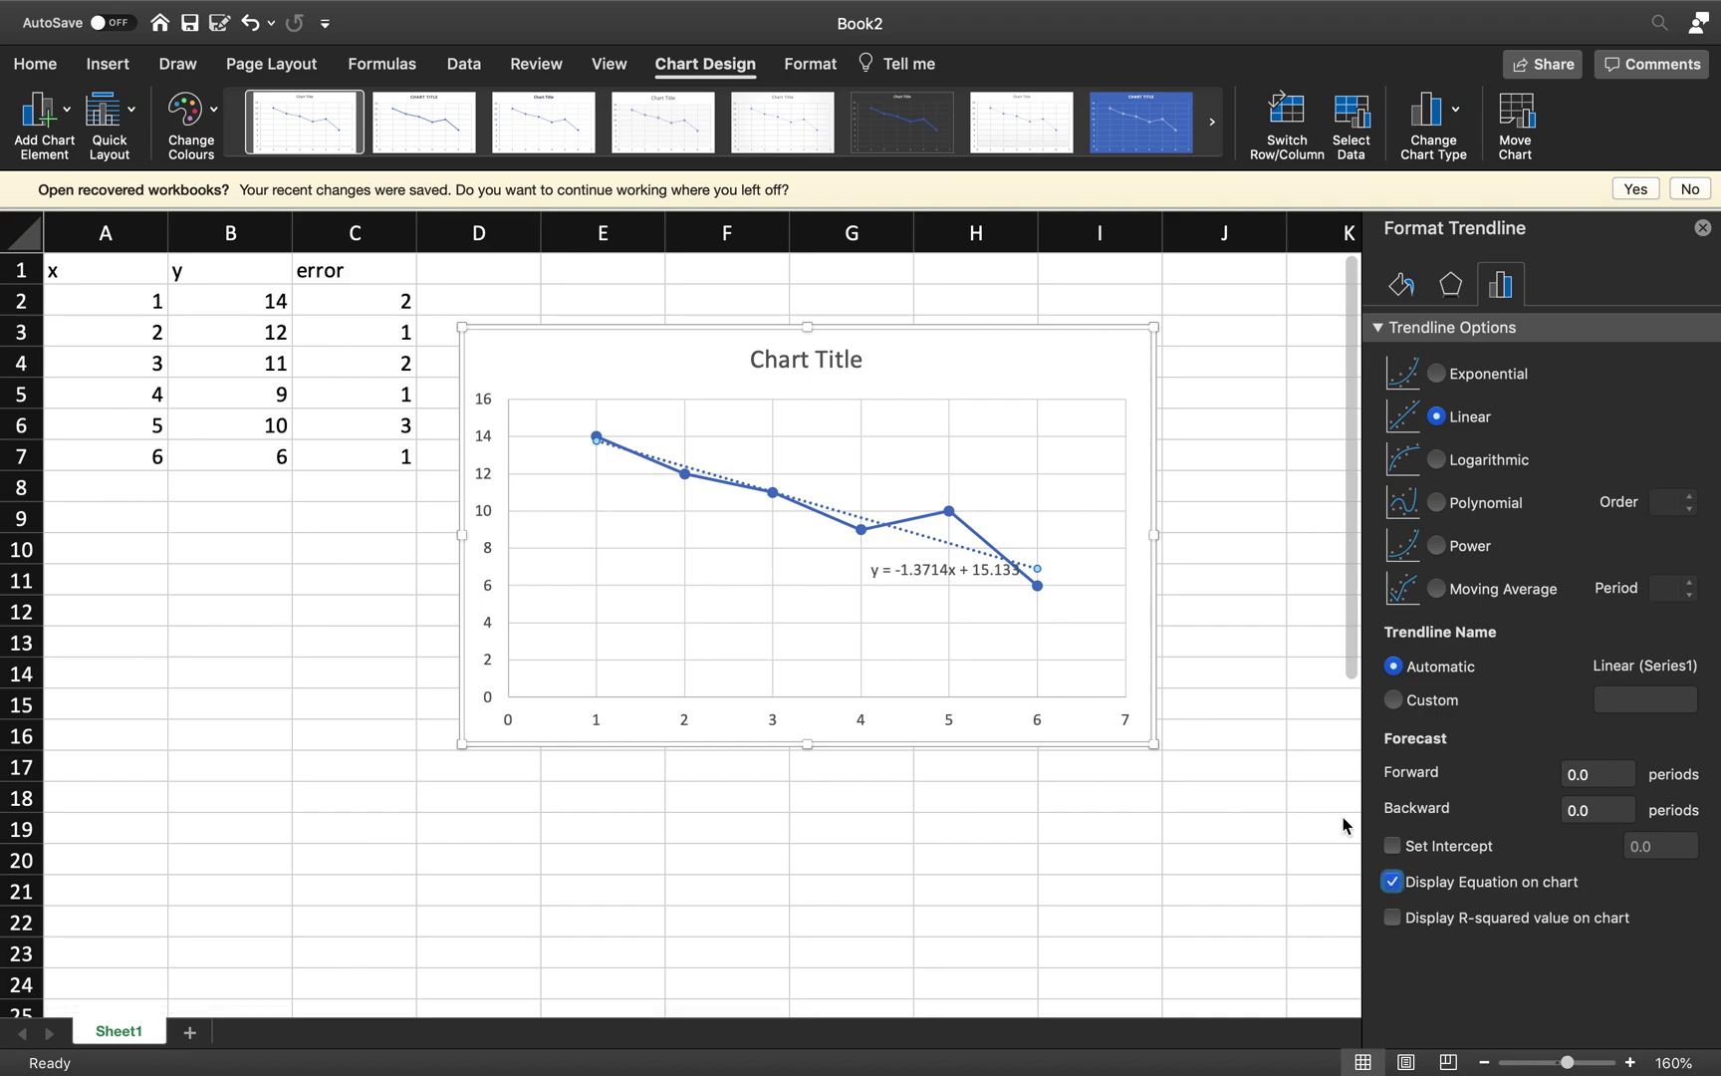
{"action": "left_click", "coordinate": [1237, 669]}
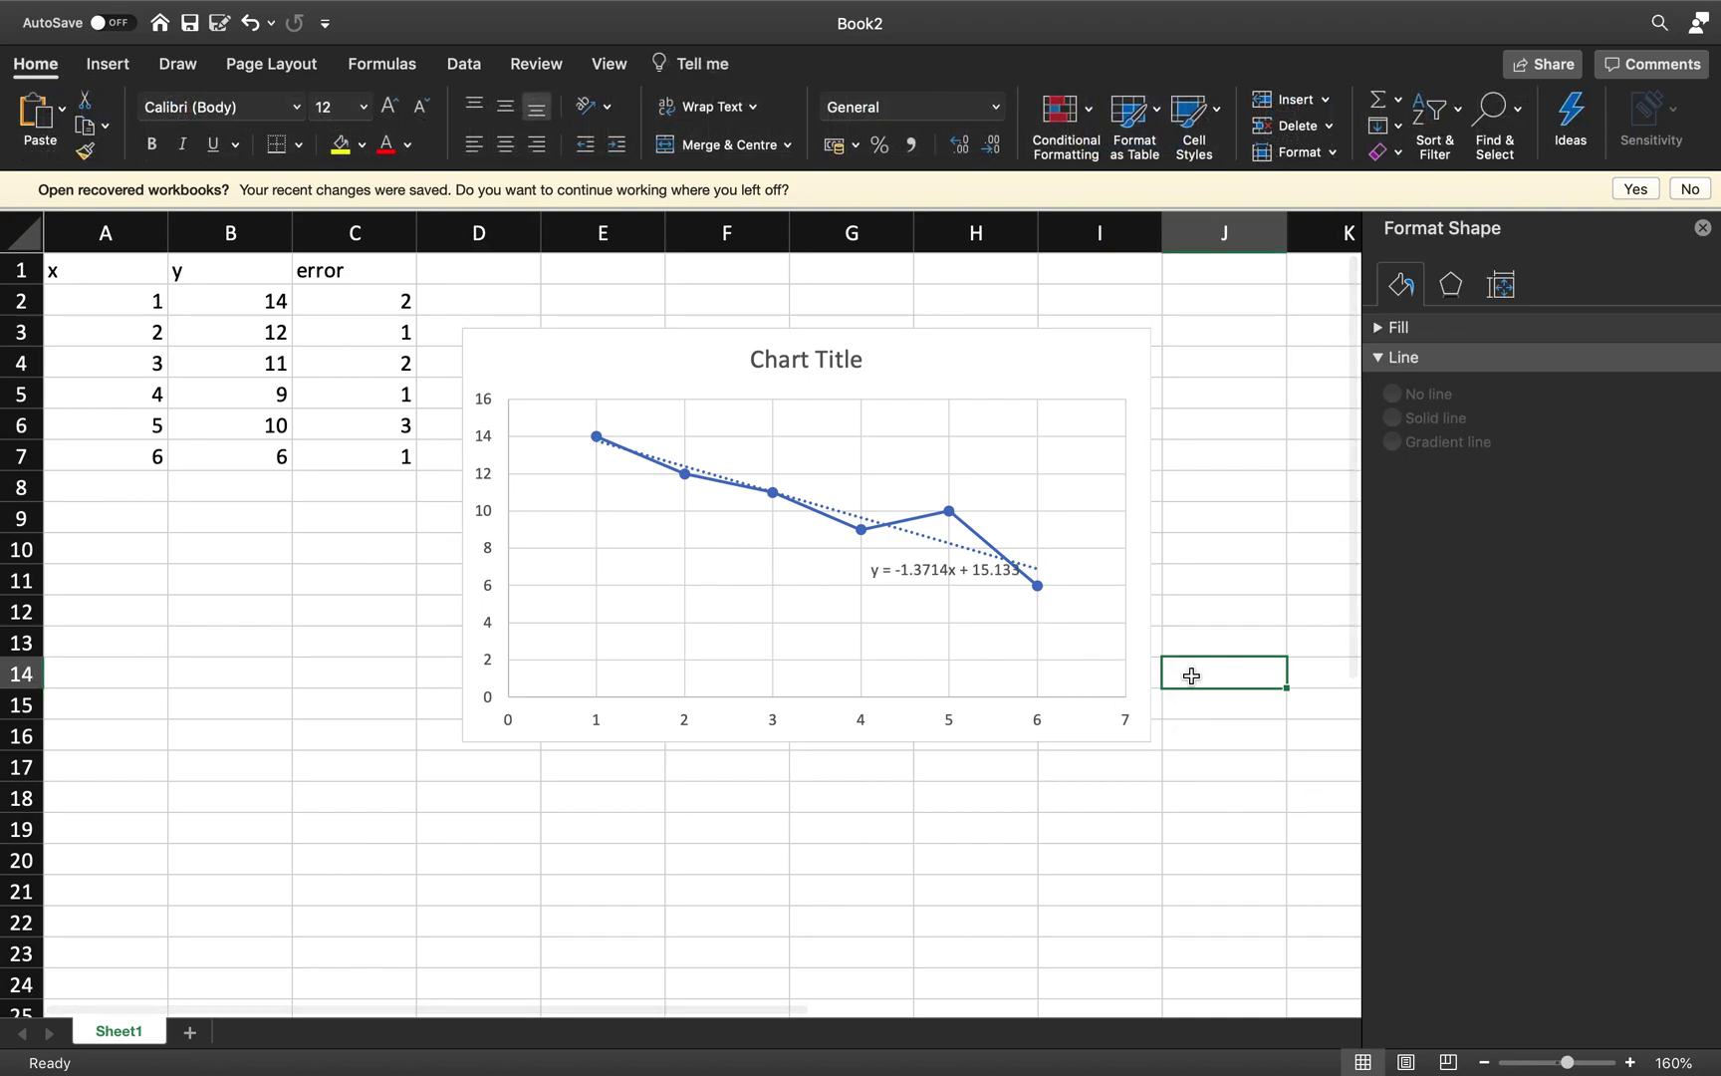
Drag the equation label up into the upper right of the plot area
{"action": "left_click", "coordinate": [966, 567]}
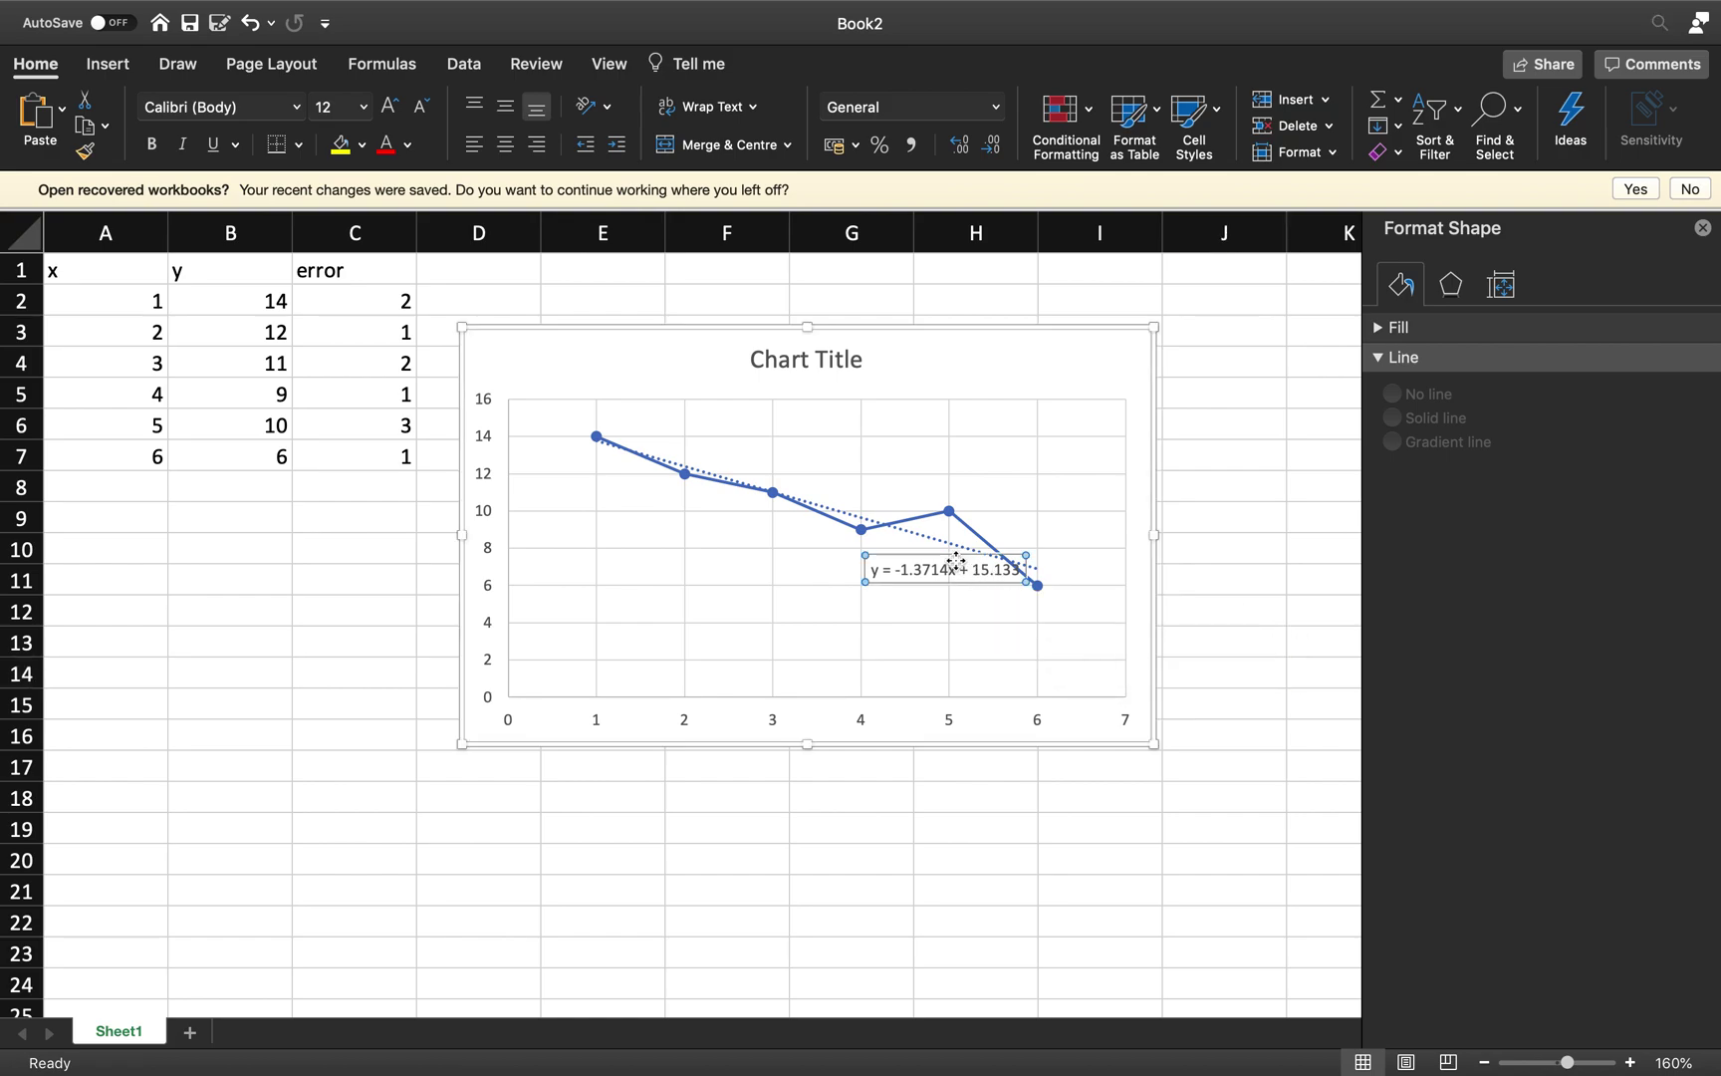
{"action": "left_click_drag", "start_coordinate": [963, 565], "coordinate": [955, 436]}
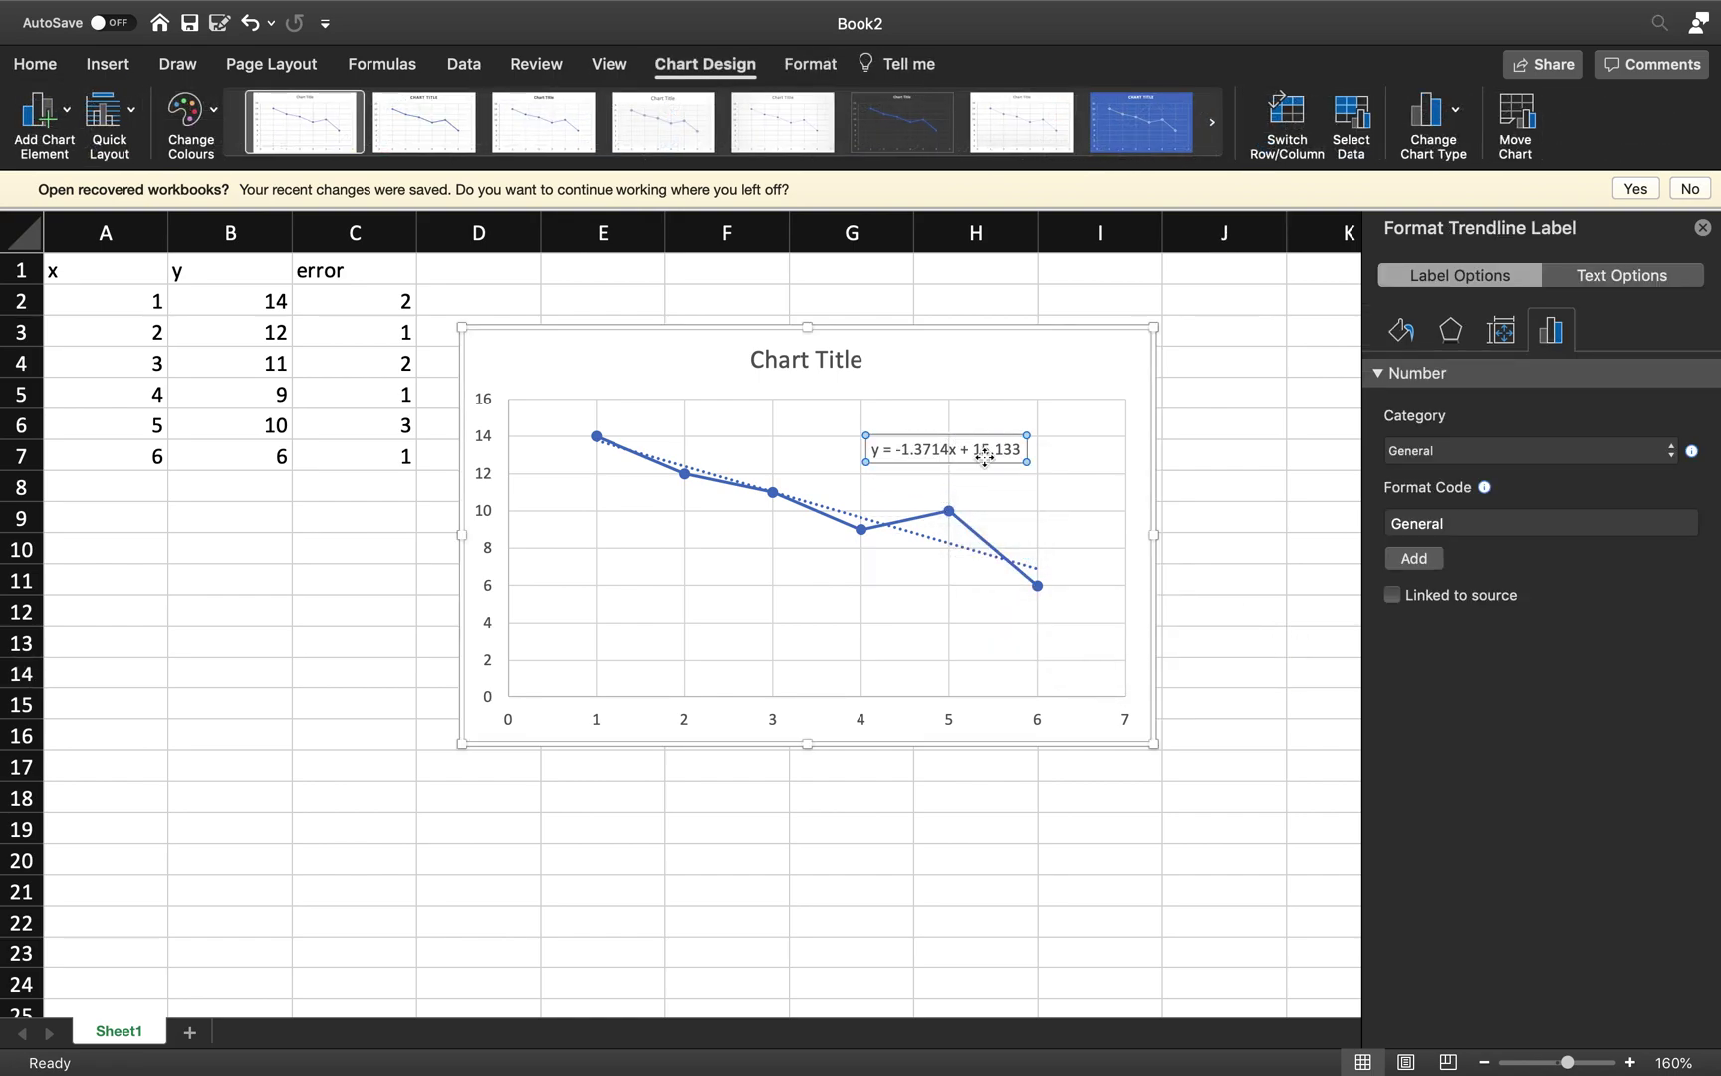
{"action": "left_click", "coordinate": [1078, 535]}
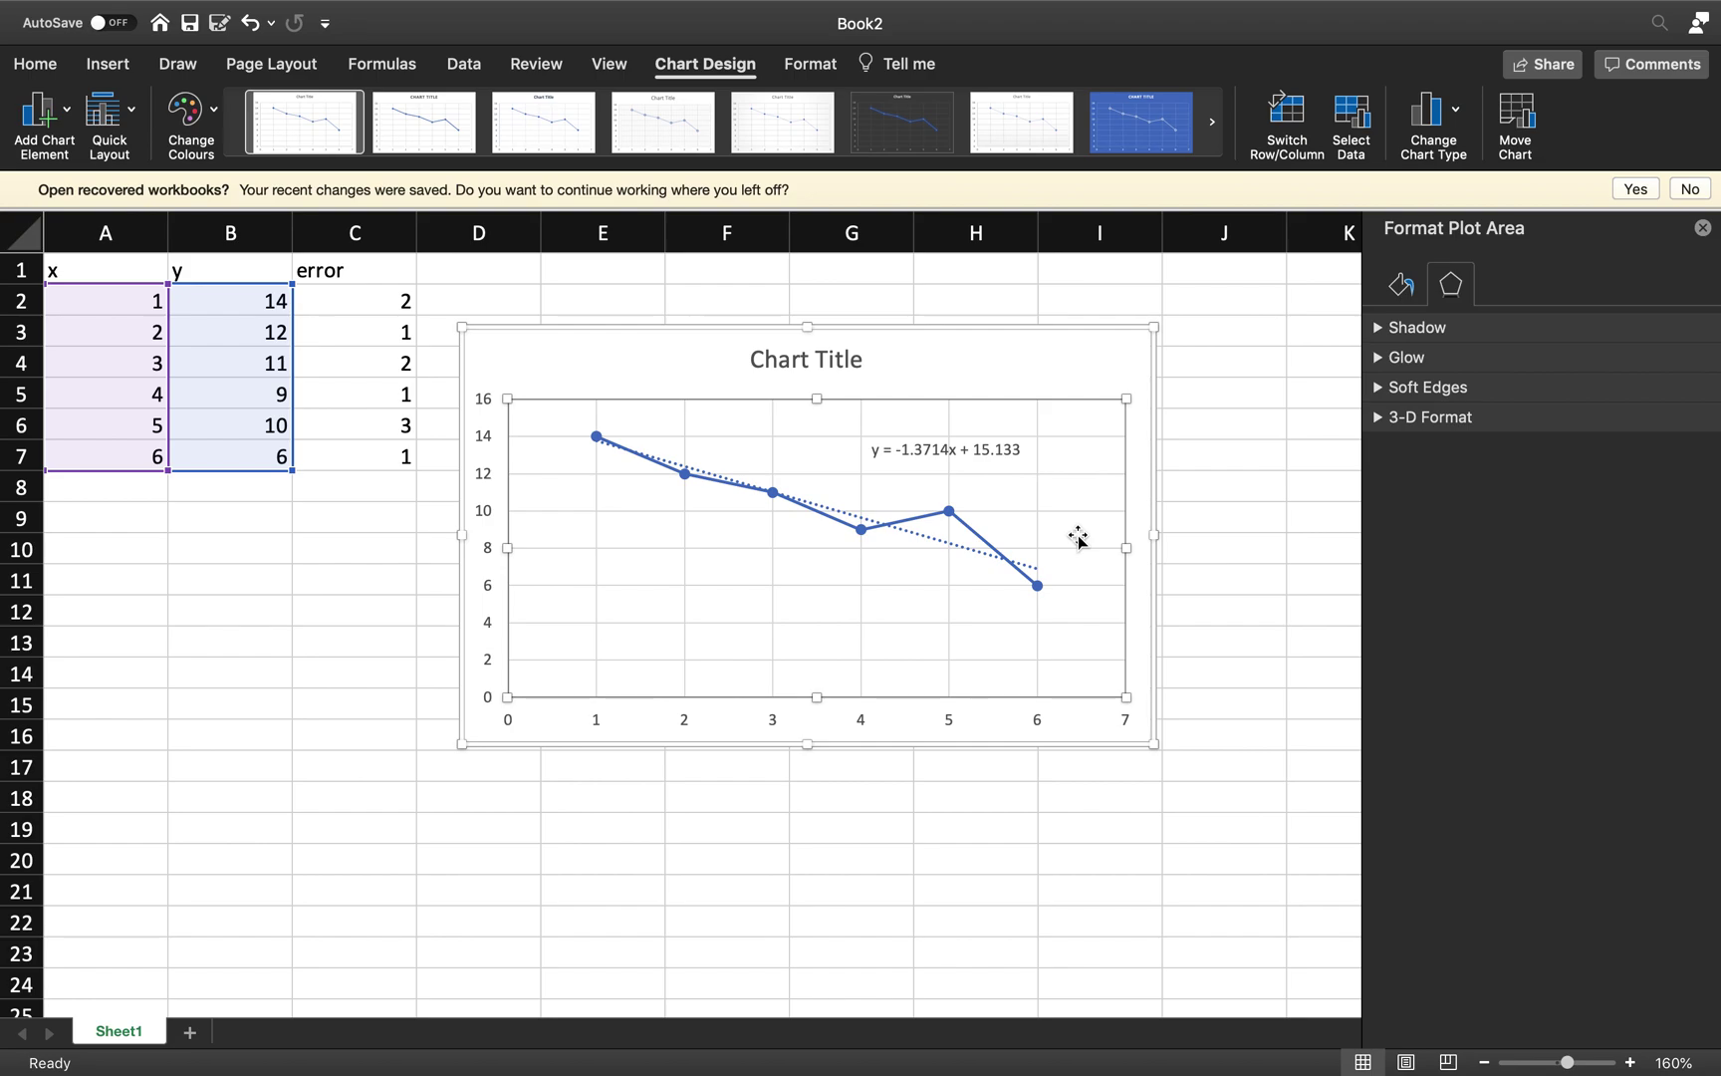
{"action": "left_click", "coordinate": [296, 571]}
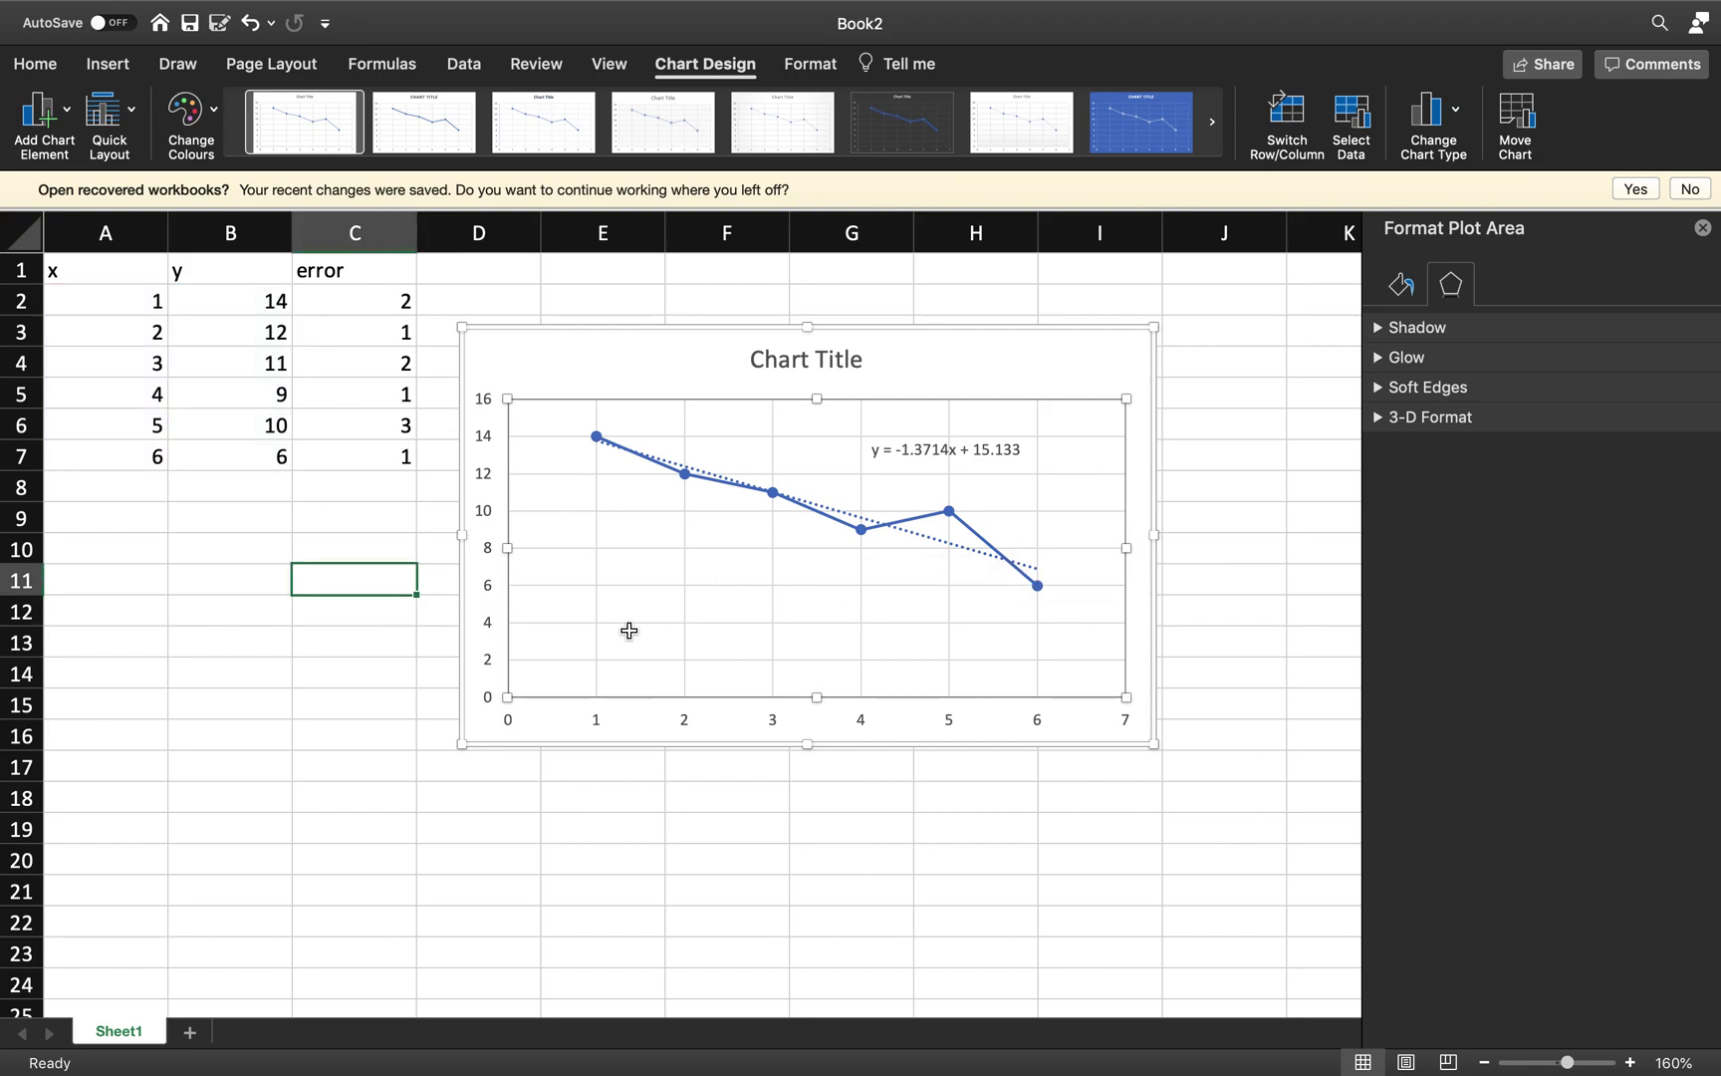
{"action": "left_click", "coordinate": [661, 692]}
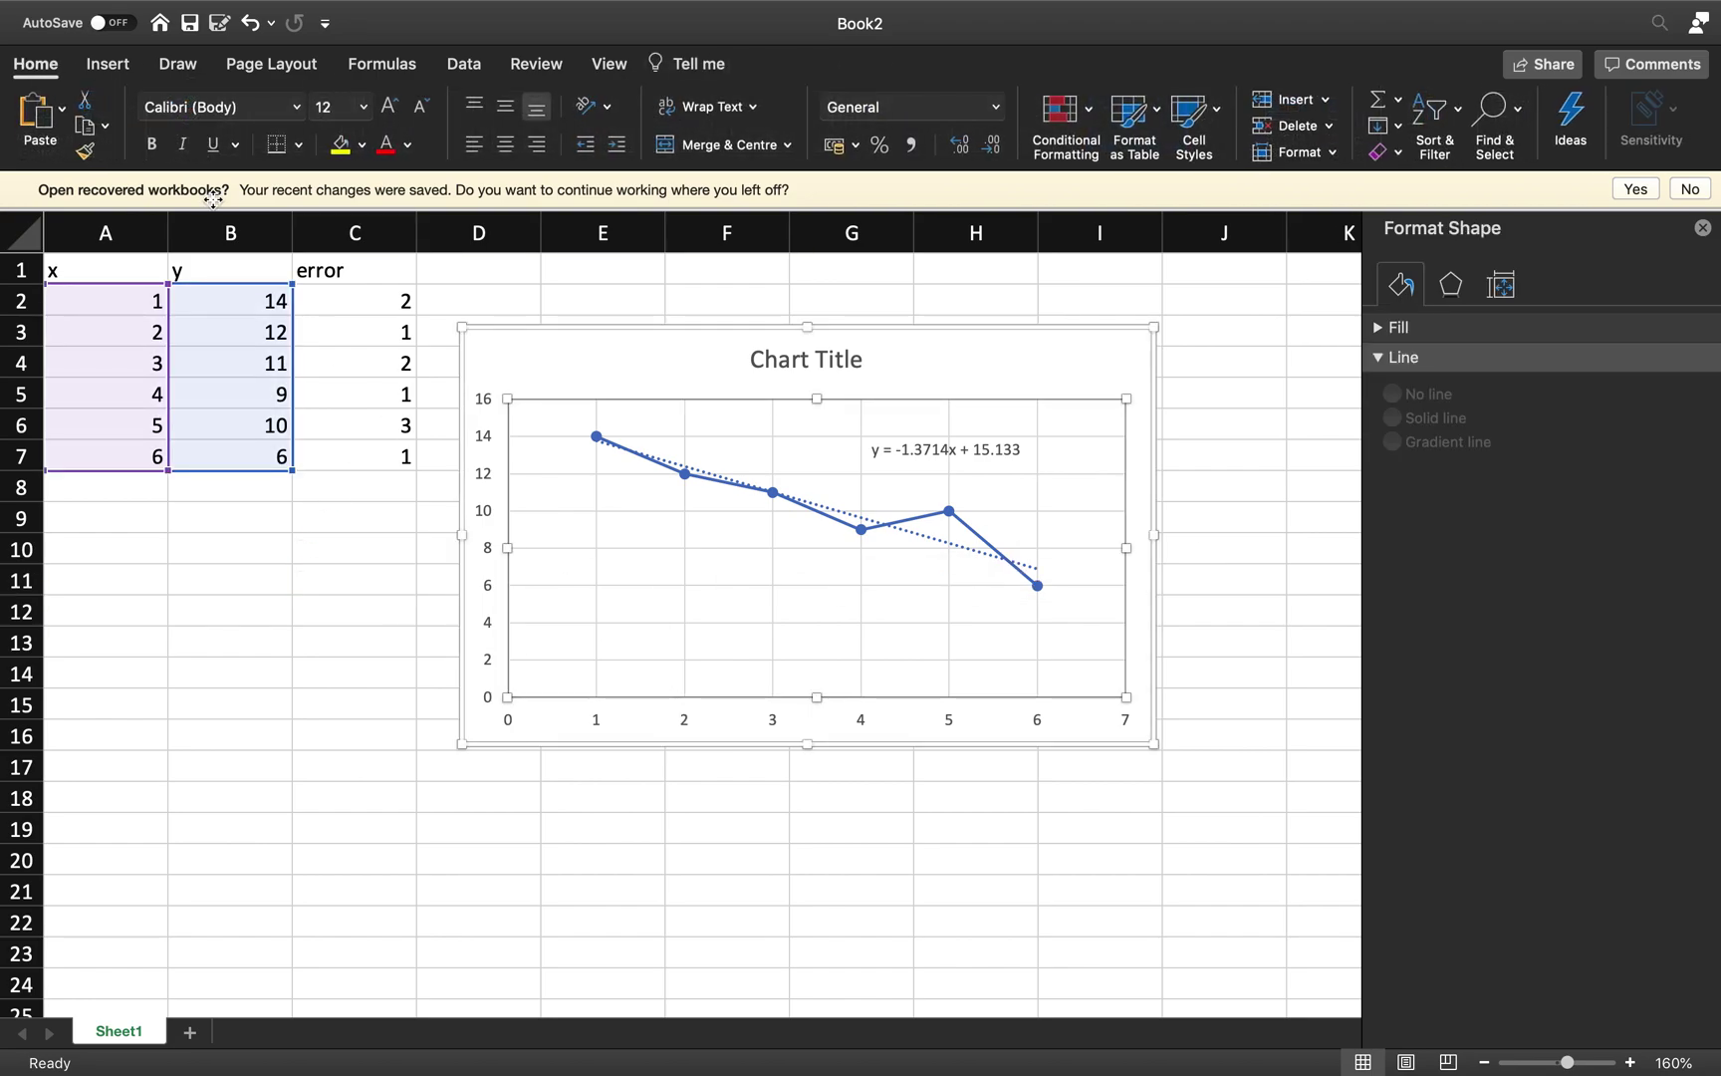
Add error bars to all six points using More Error Bars Options
{"action": "left_click", "coordinate": [64, 124]}
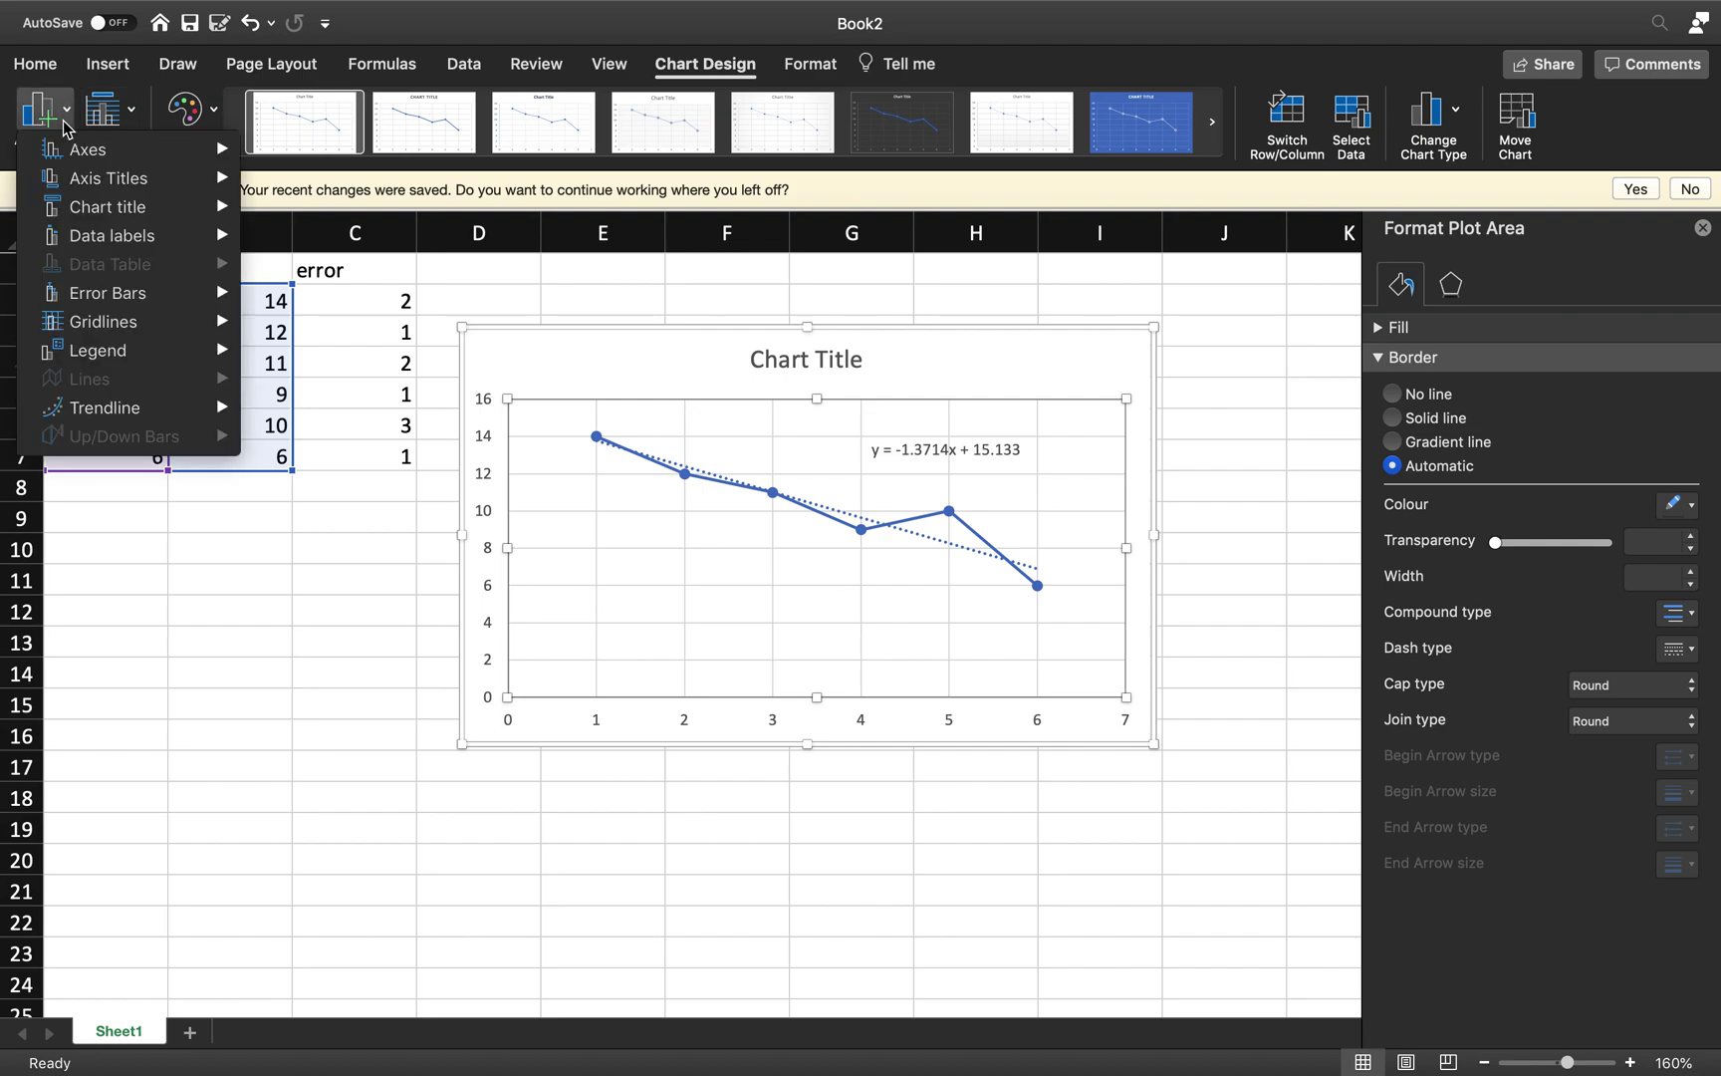
{"action": "mouse_move", "coordinate": [72, 183]}
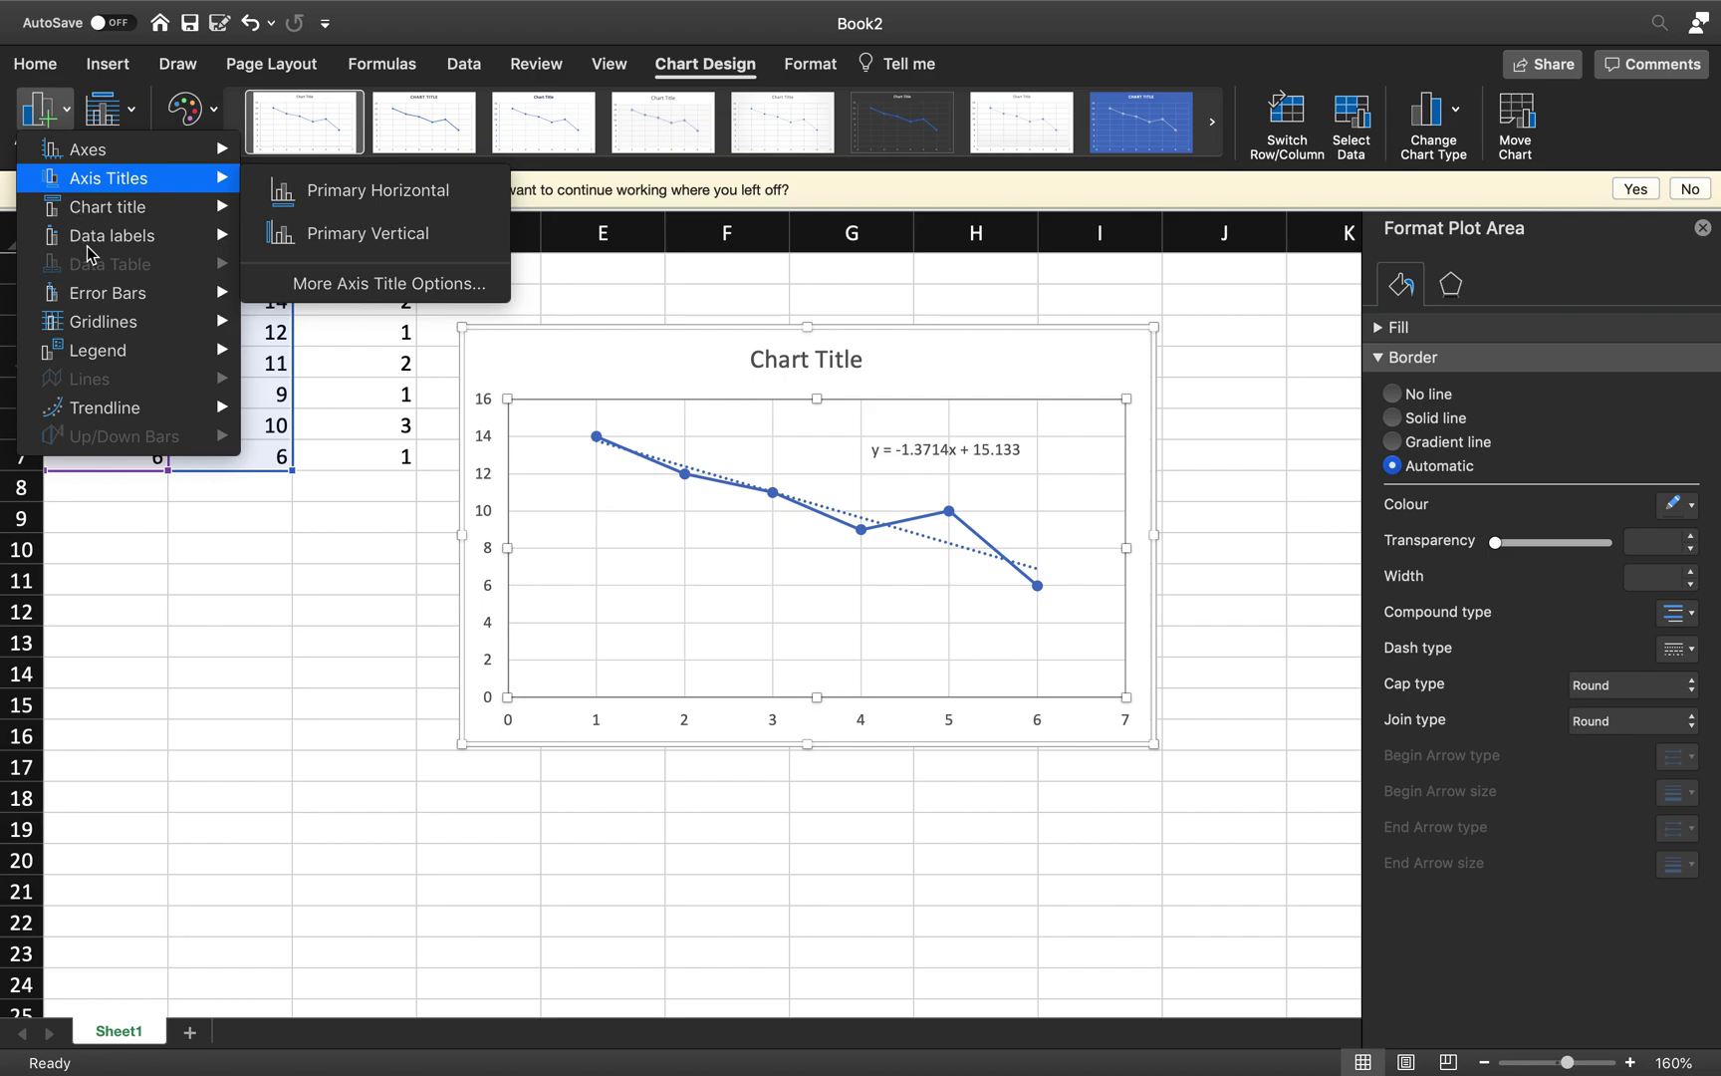
{"action": "mouse_move", "coordinate": [99, 249]}
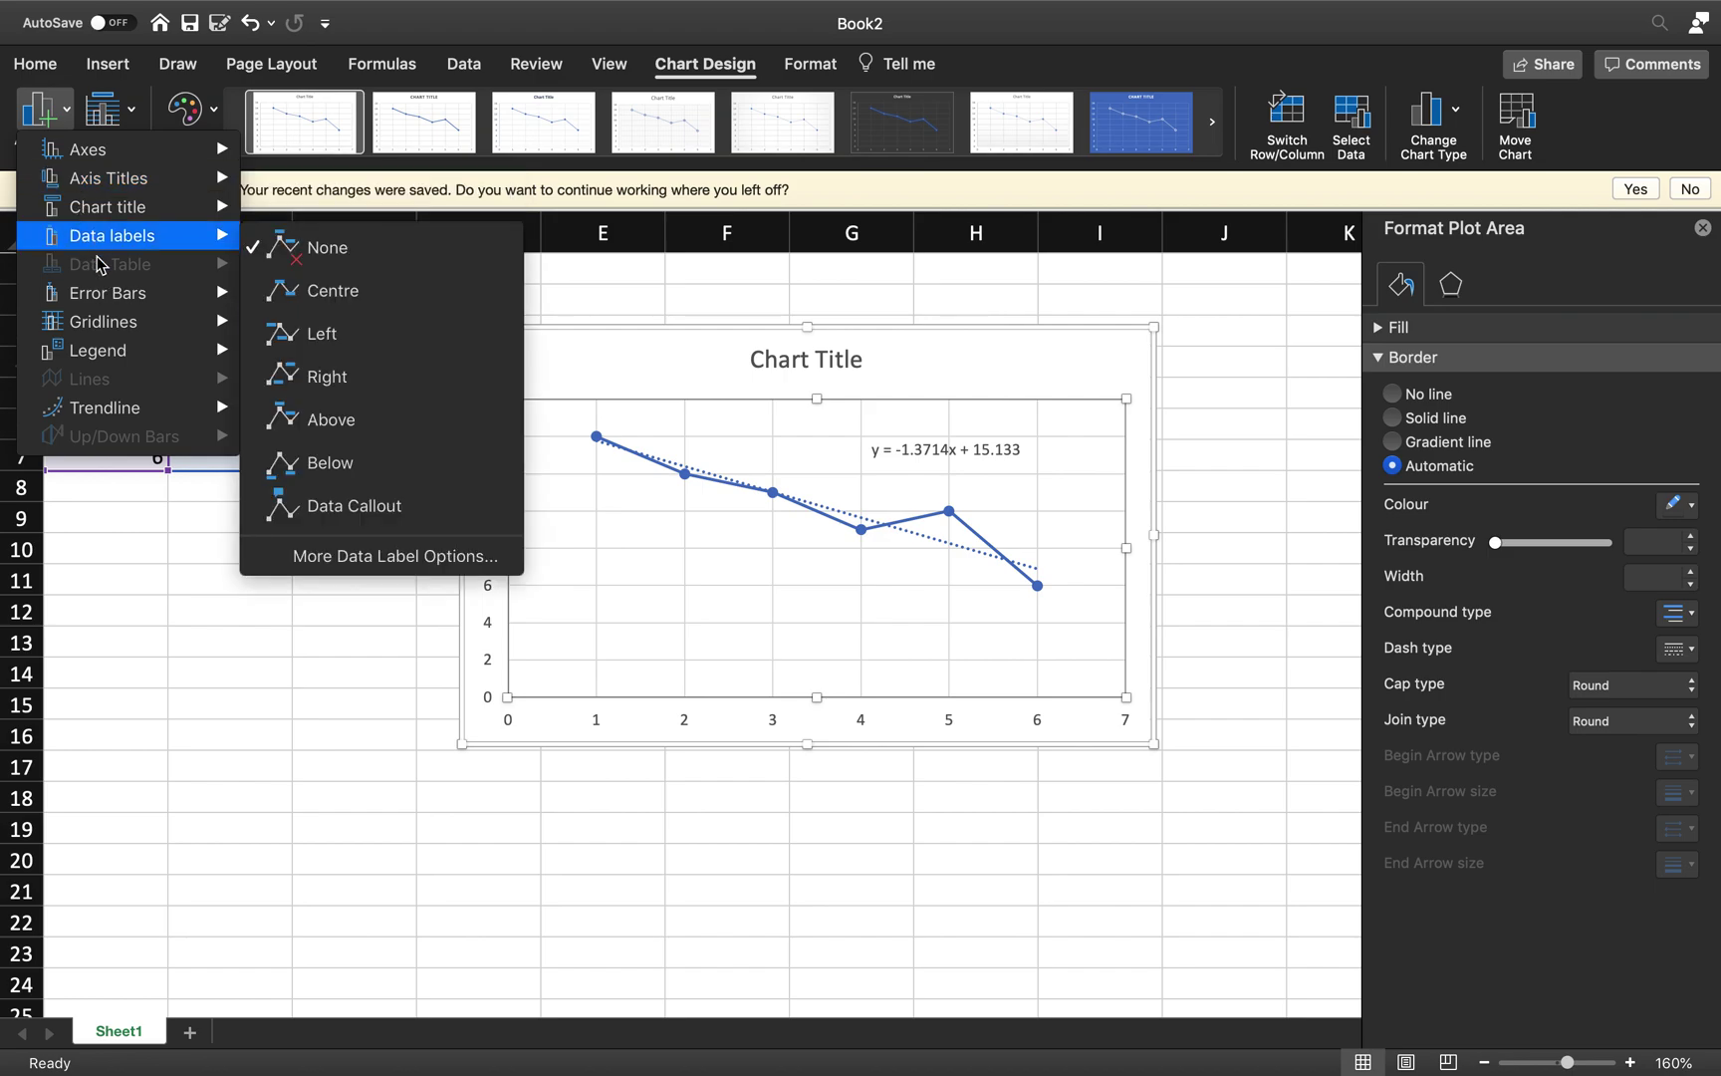
{"action": "mouse_move", "coordinate": [85, 306]}
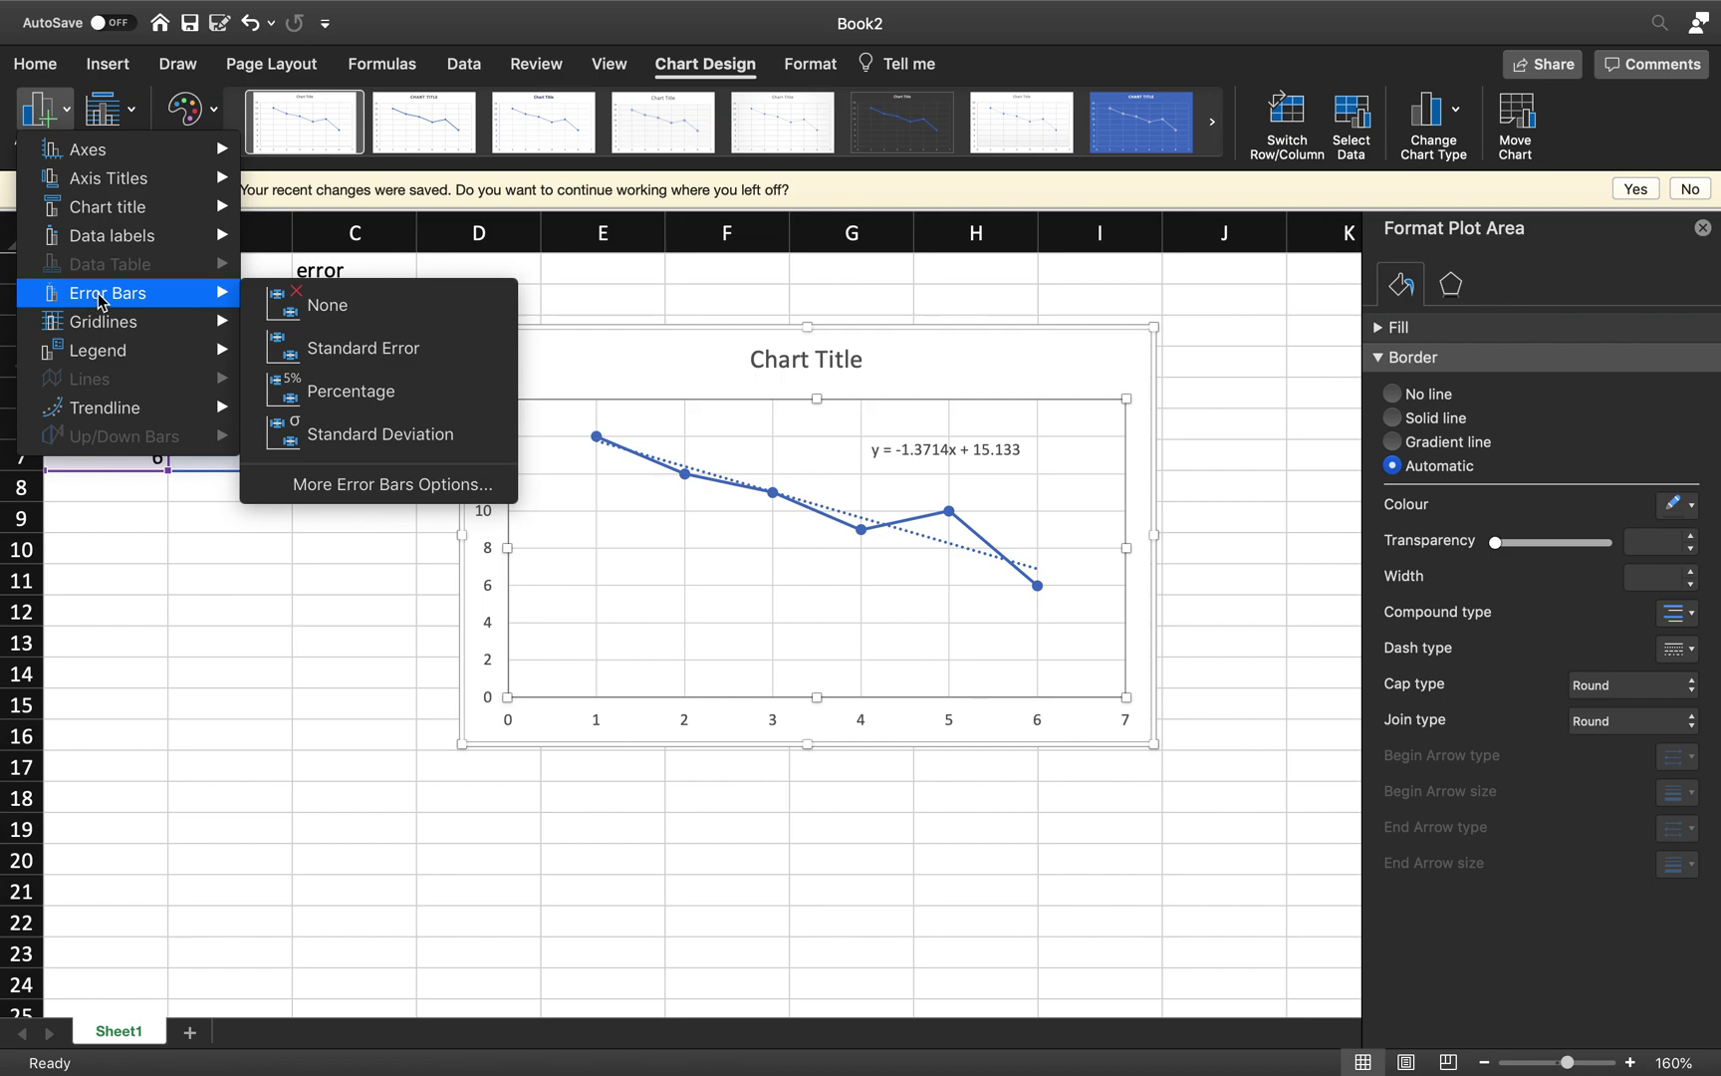
{"action": "left_click", "coordinate": [341, 484]}
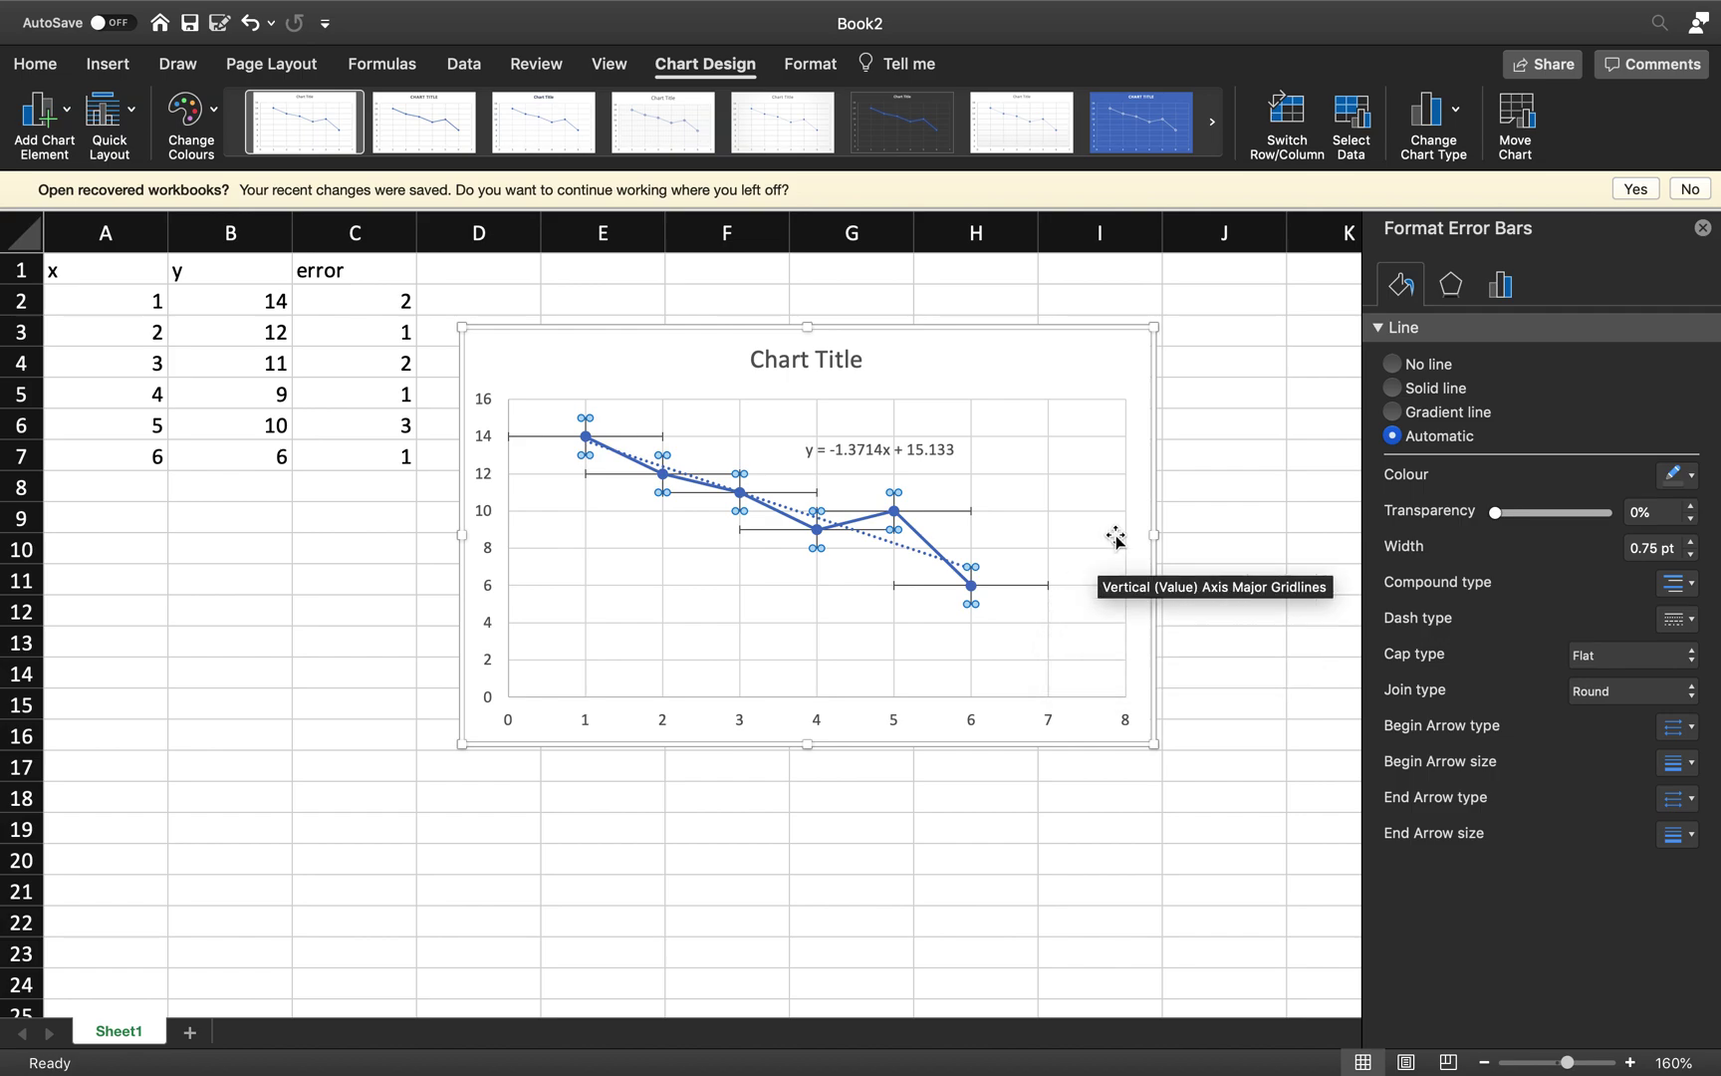
Delete the horizontal X error bars, keeping only the vertical ones
{"action": "left_click", "coordinate": [1502, 297]}
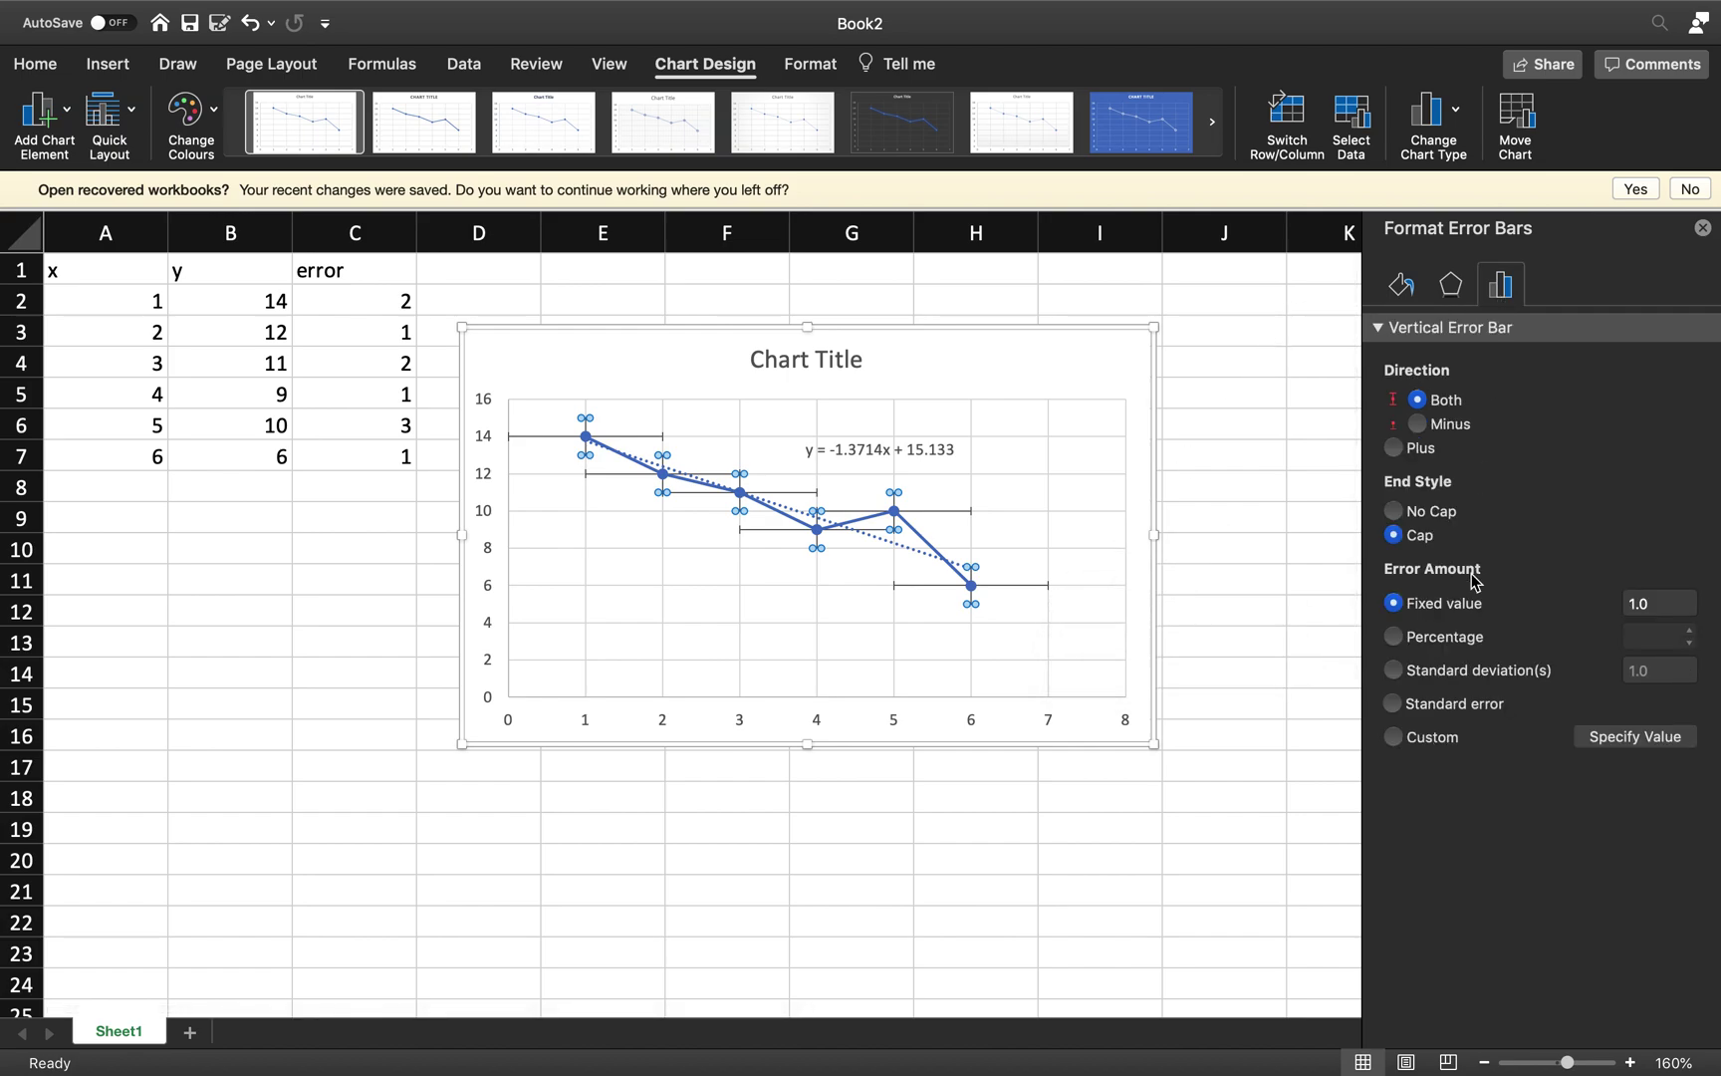
{"action": "left_click", "coordinate": [1073, 583]}
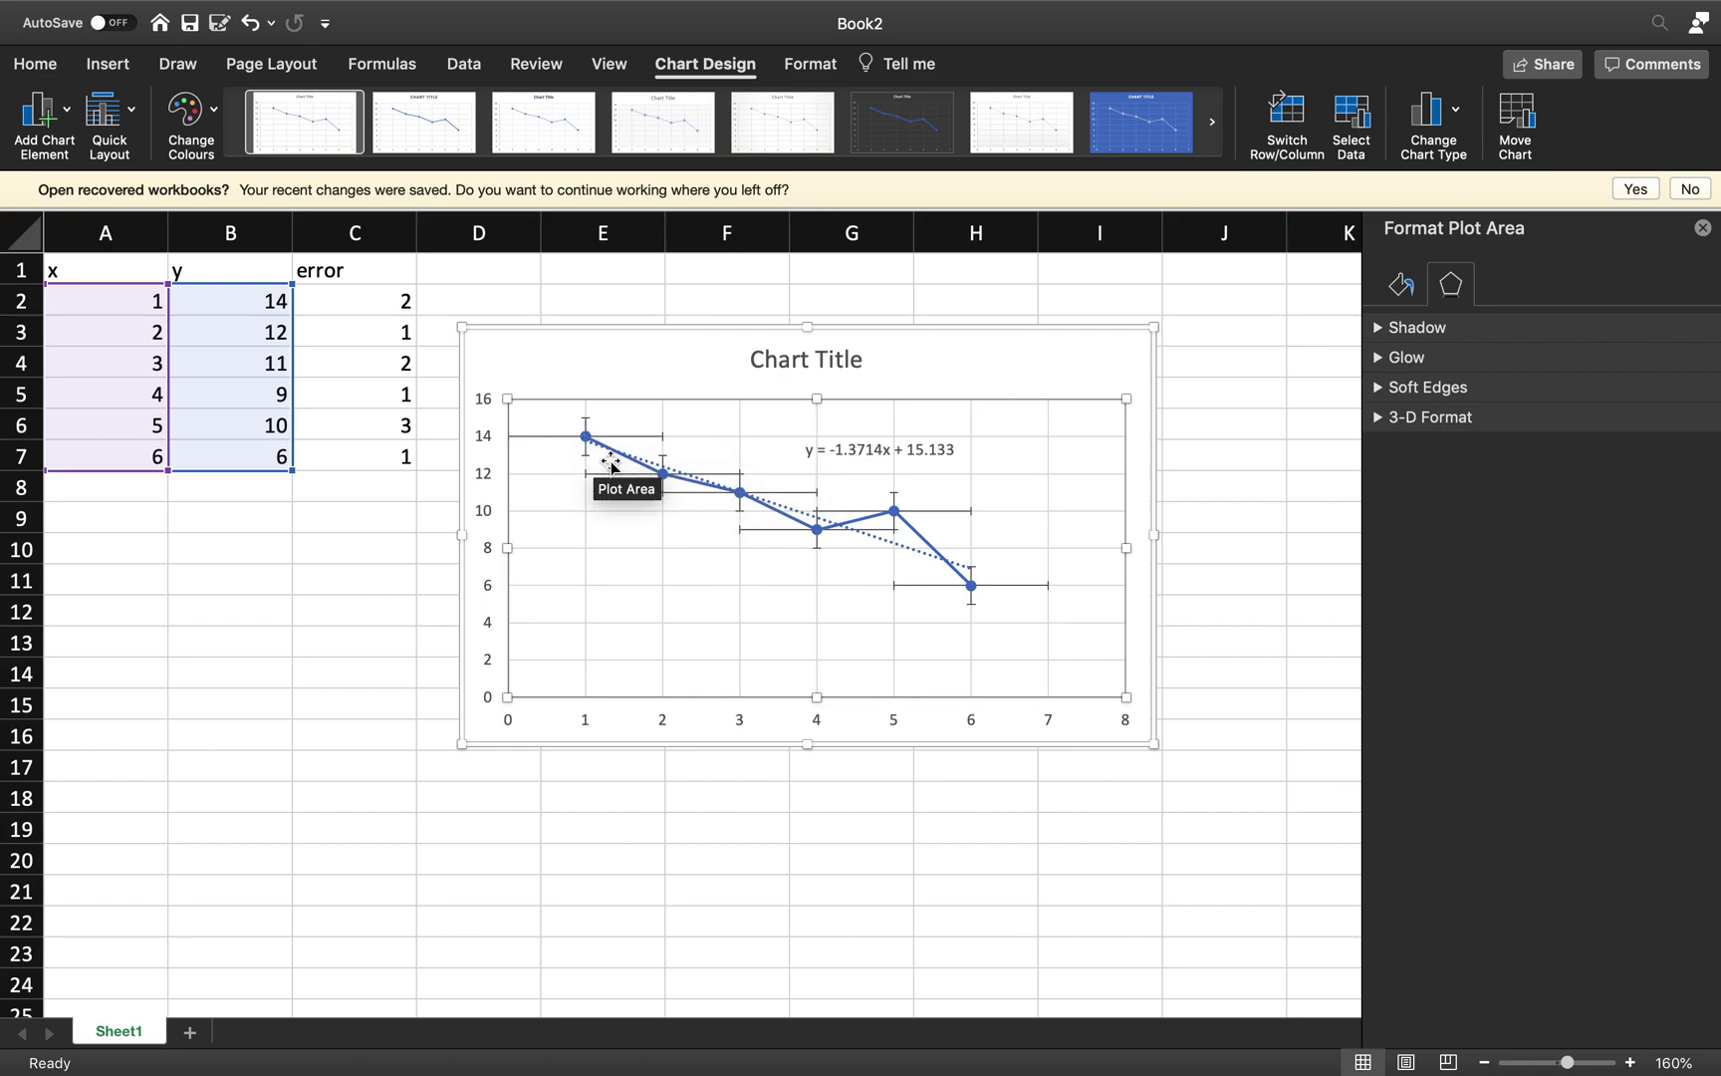
{"action": "left_click", "coordinate": [1021, 592]}
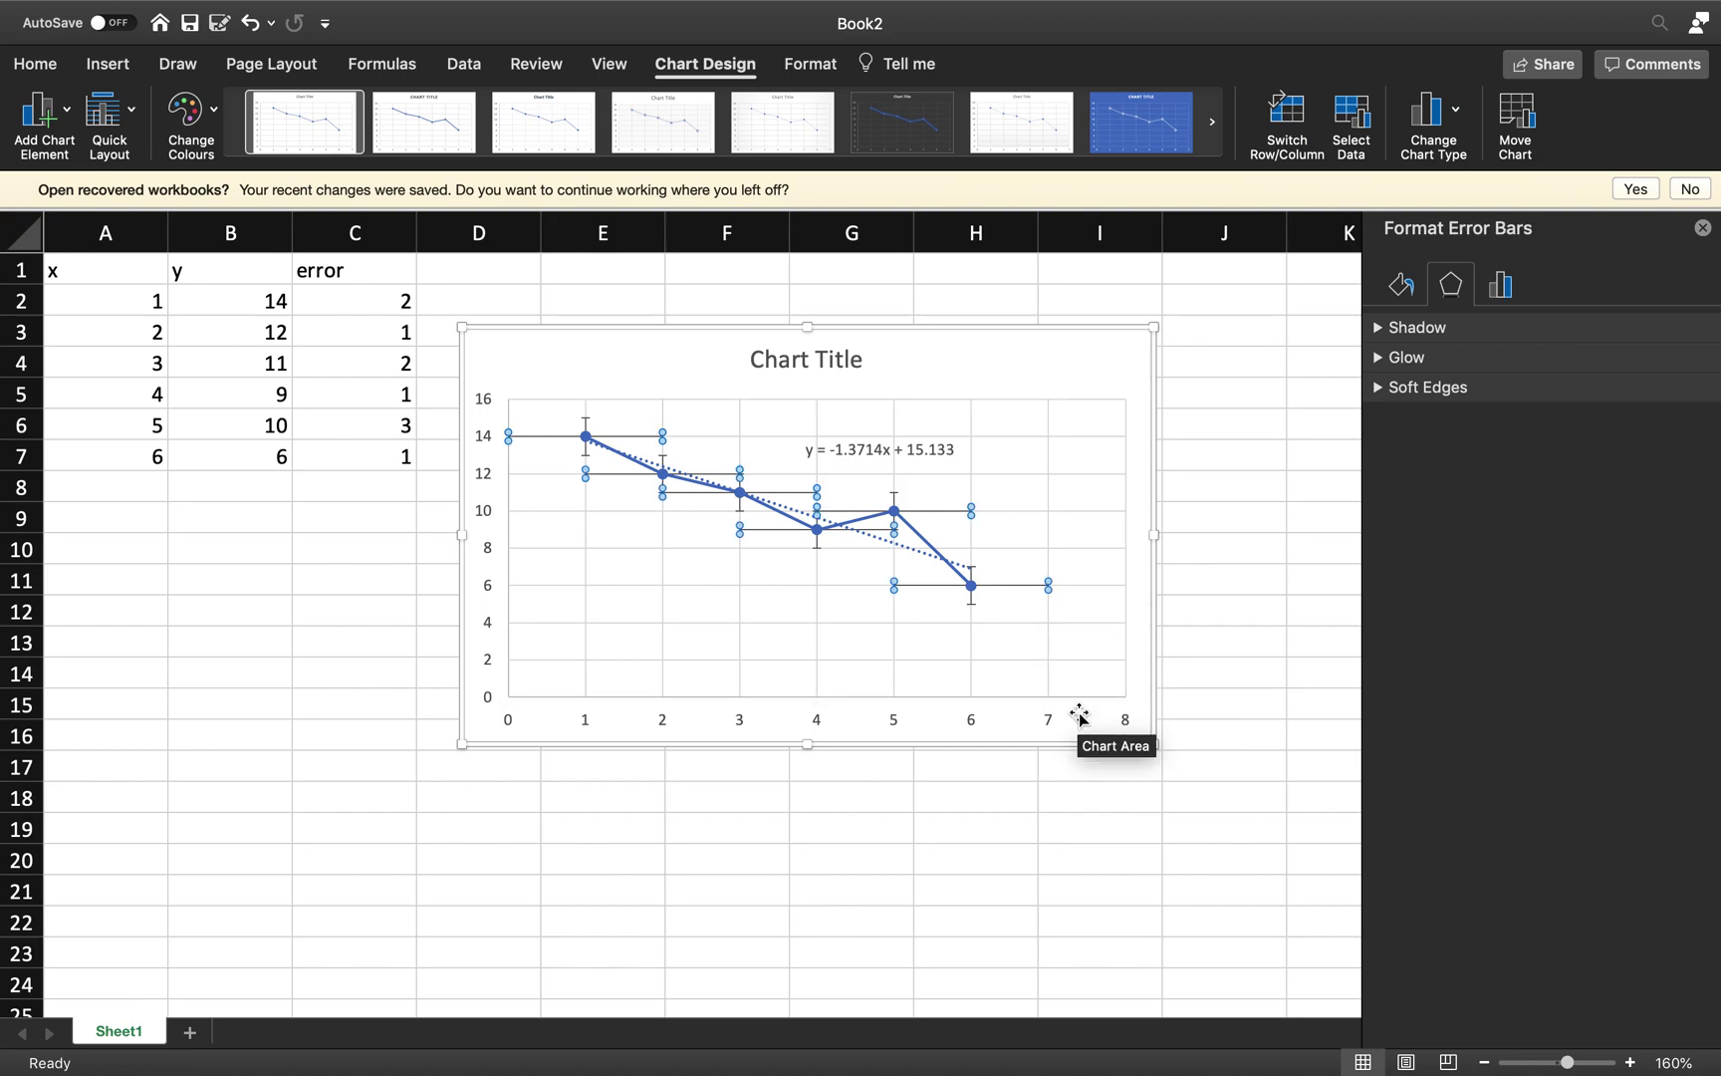
{"action": "key", "text": "Delete"}
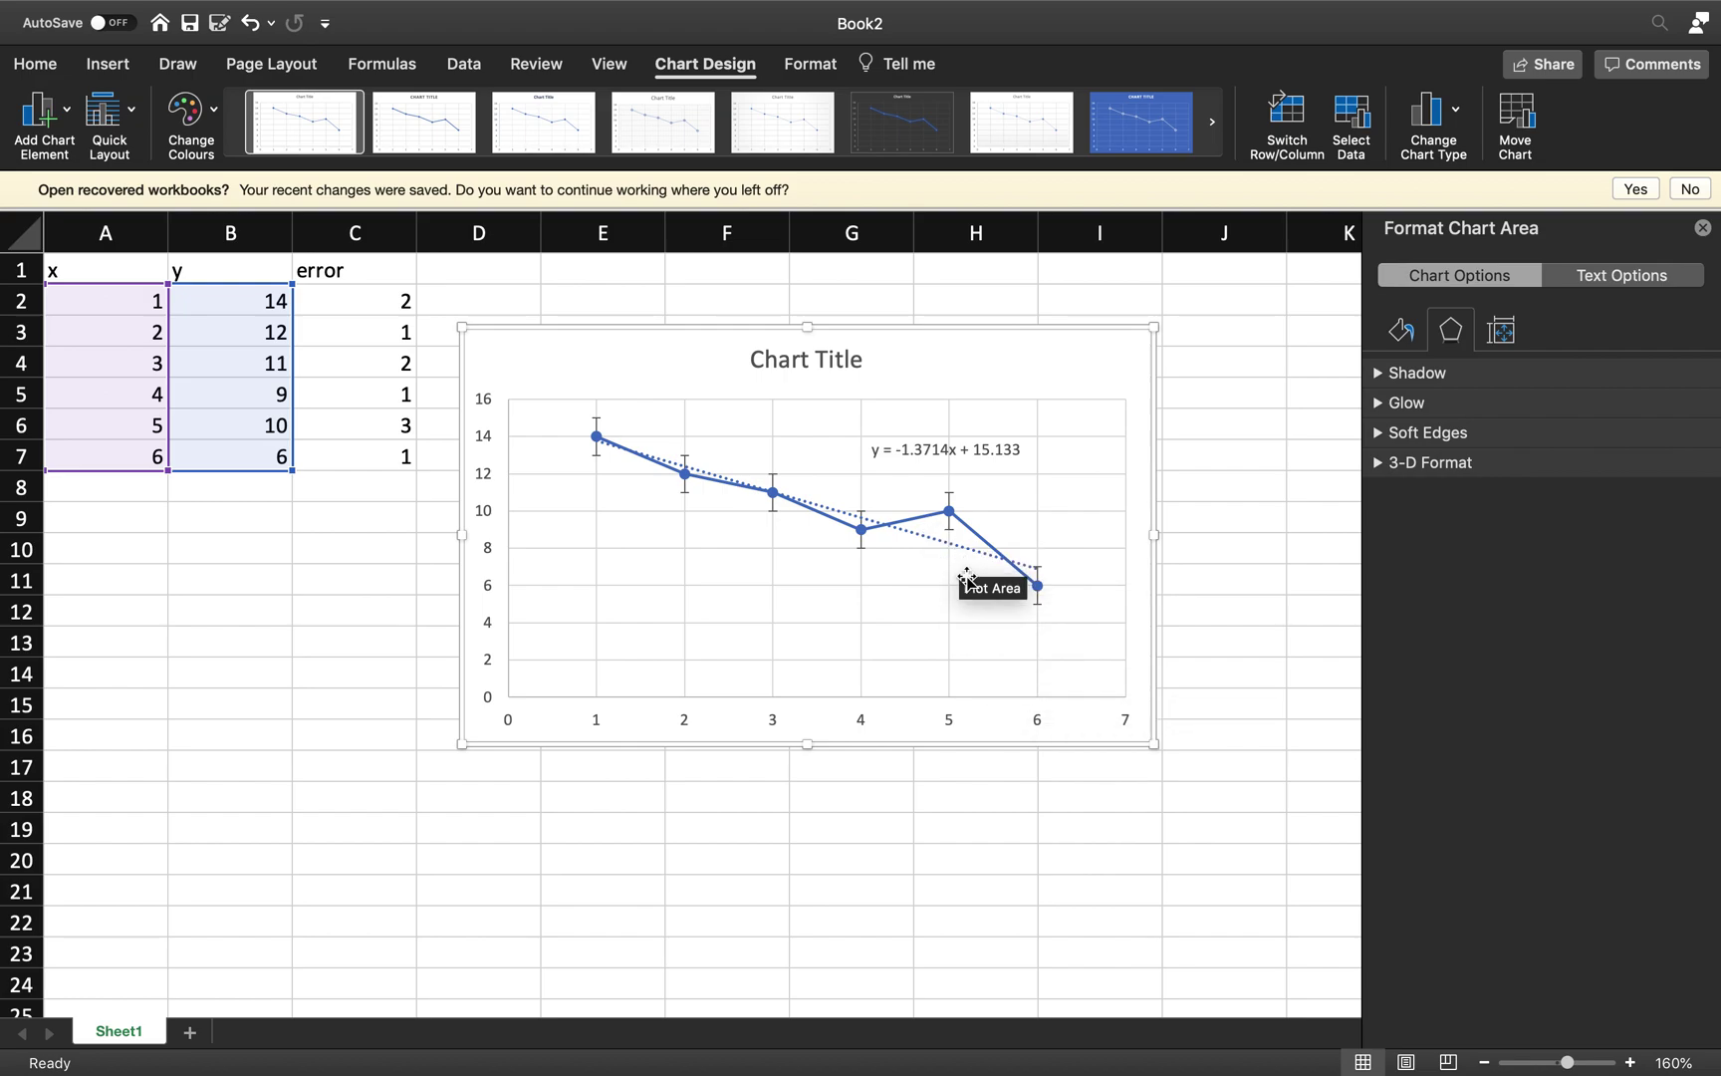
Set the vertical error bar direction, trying Minus and Plus before settling on Both
{"action": "left_click", "coordinate": [596, 430]}
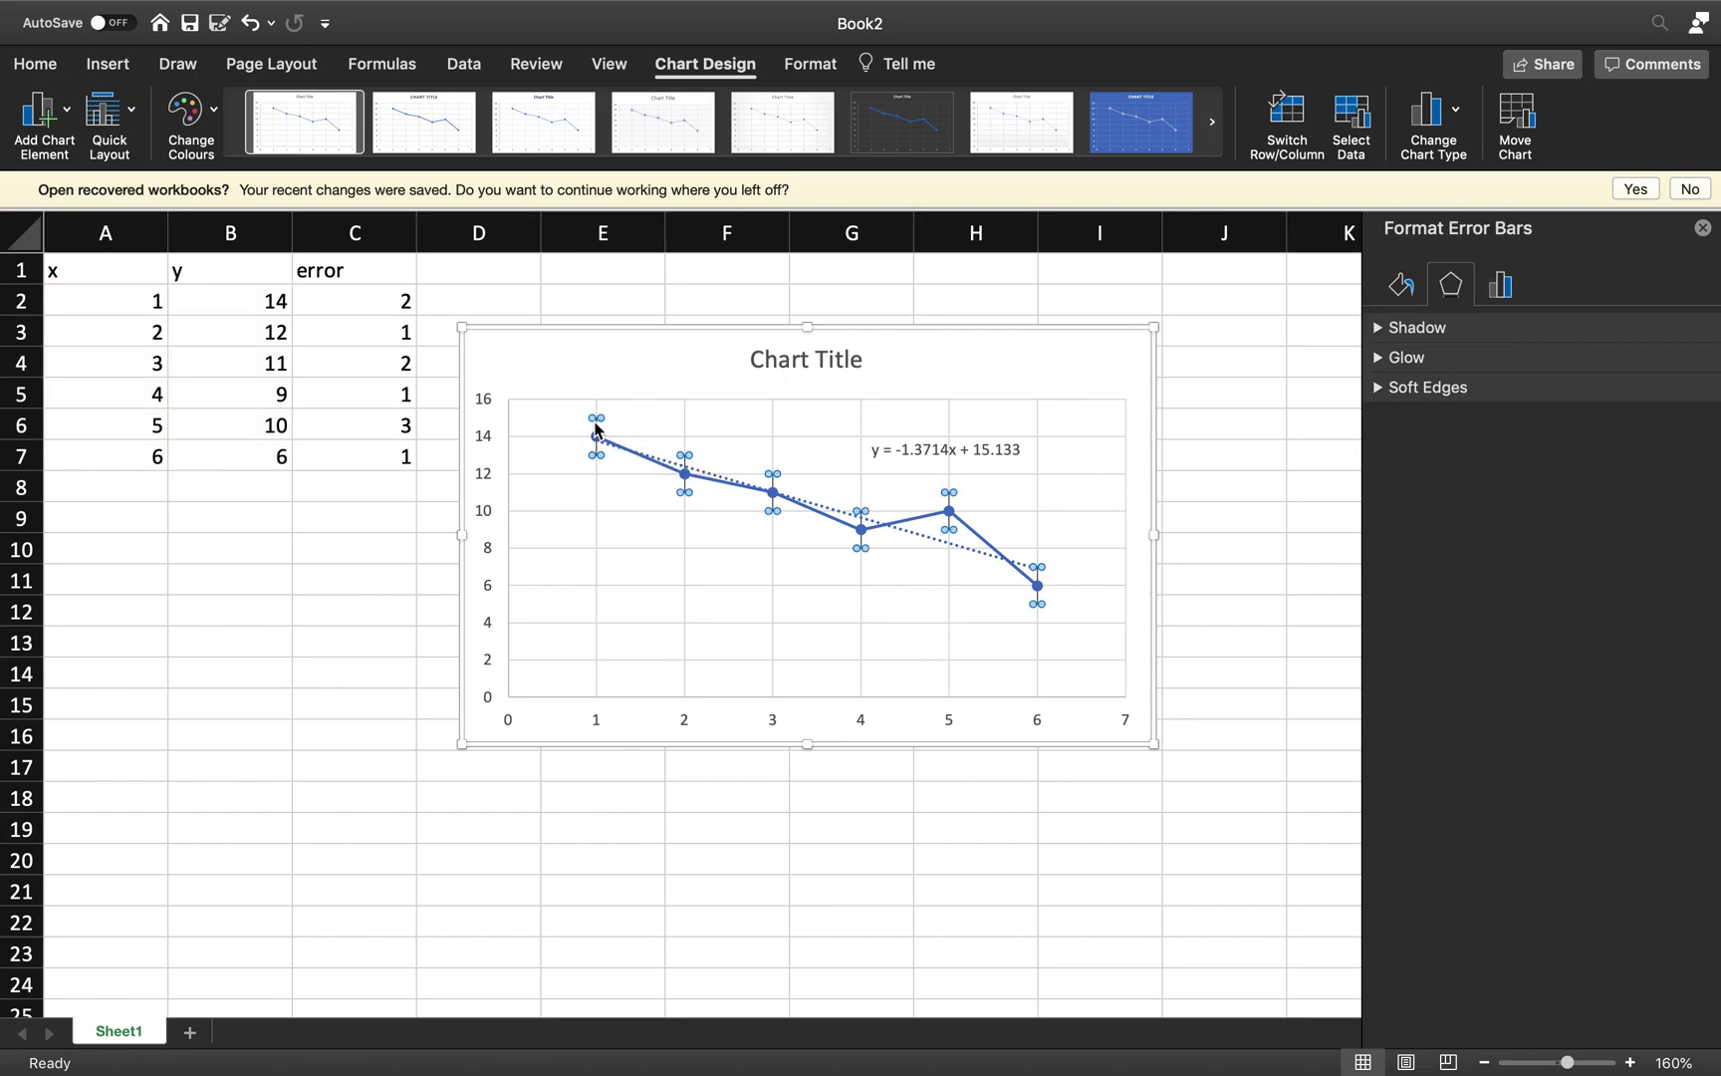
{"action": "left_click", "coordinate": [1505, 291]}
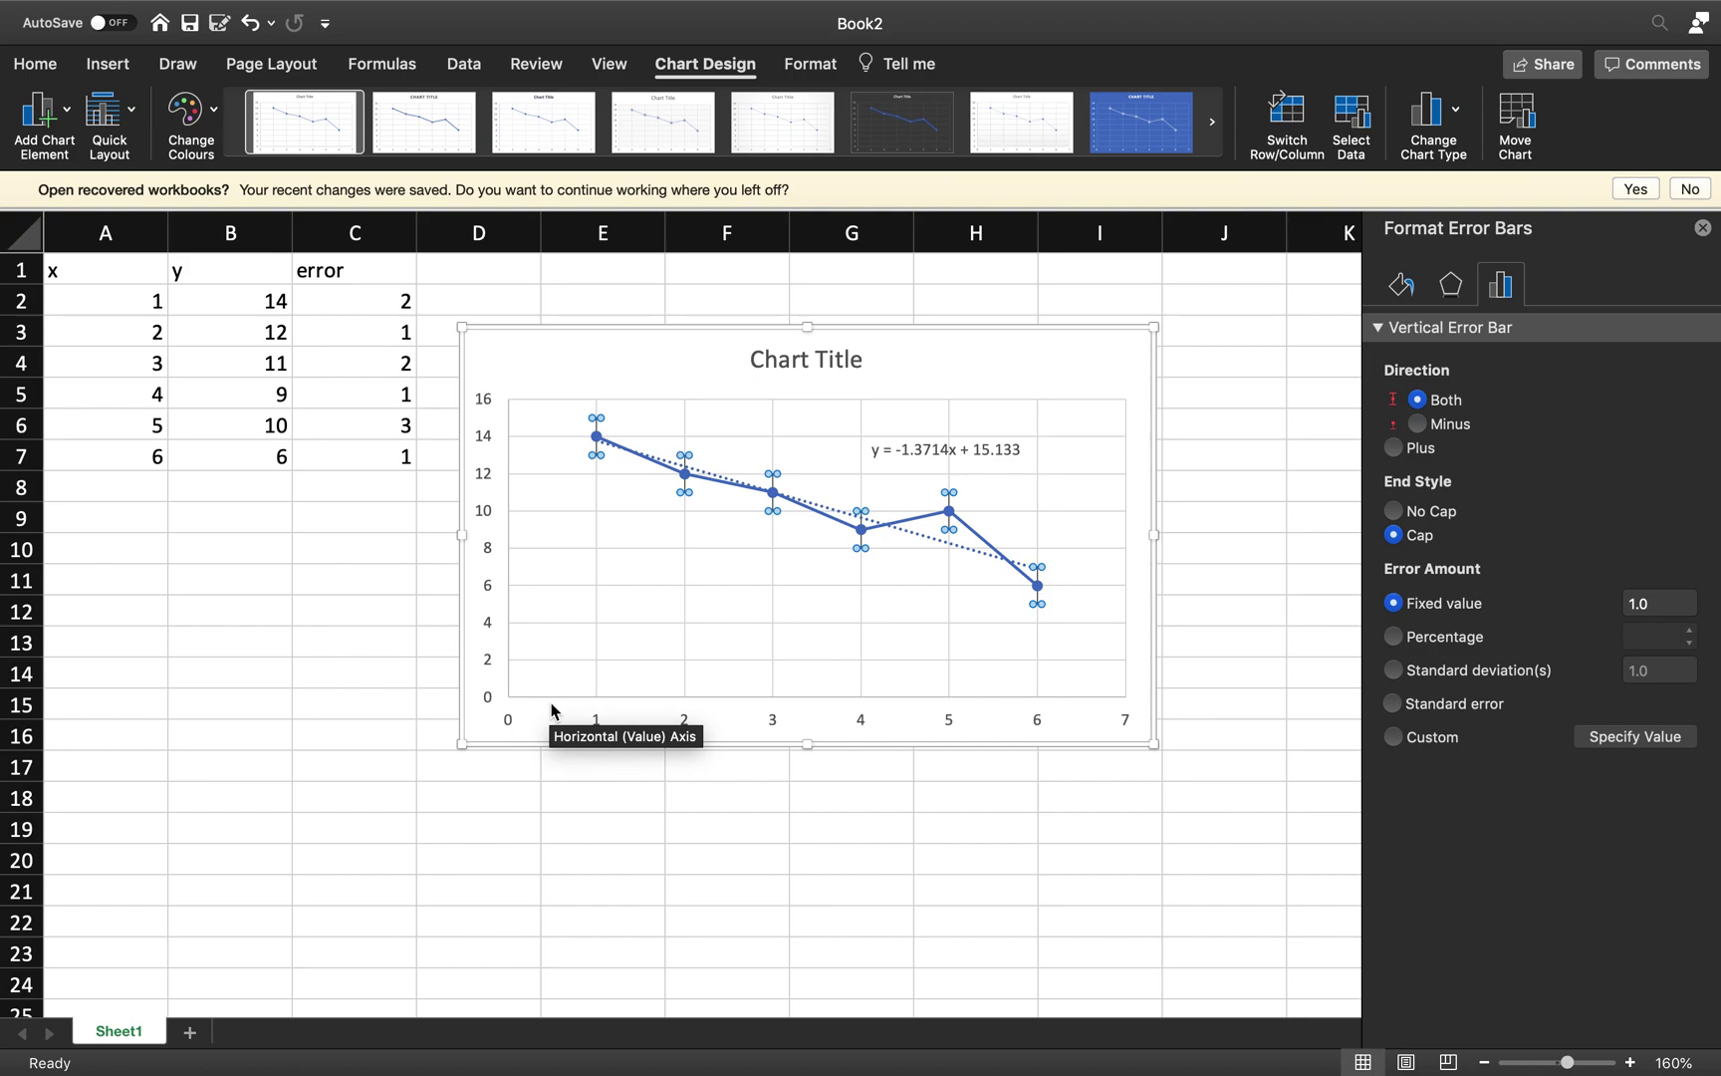
{"action": "left_click", "coordinate": [1418, 425]}
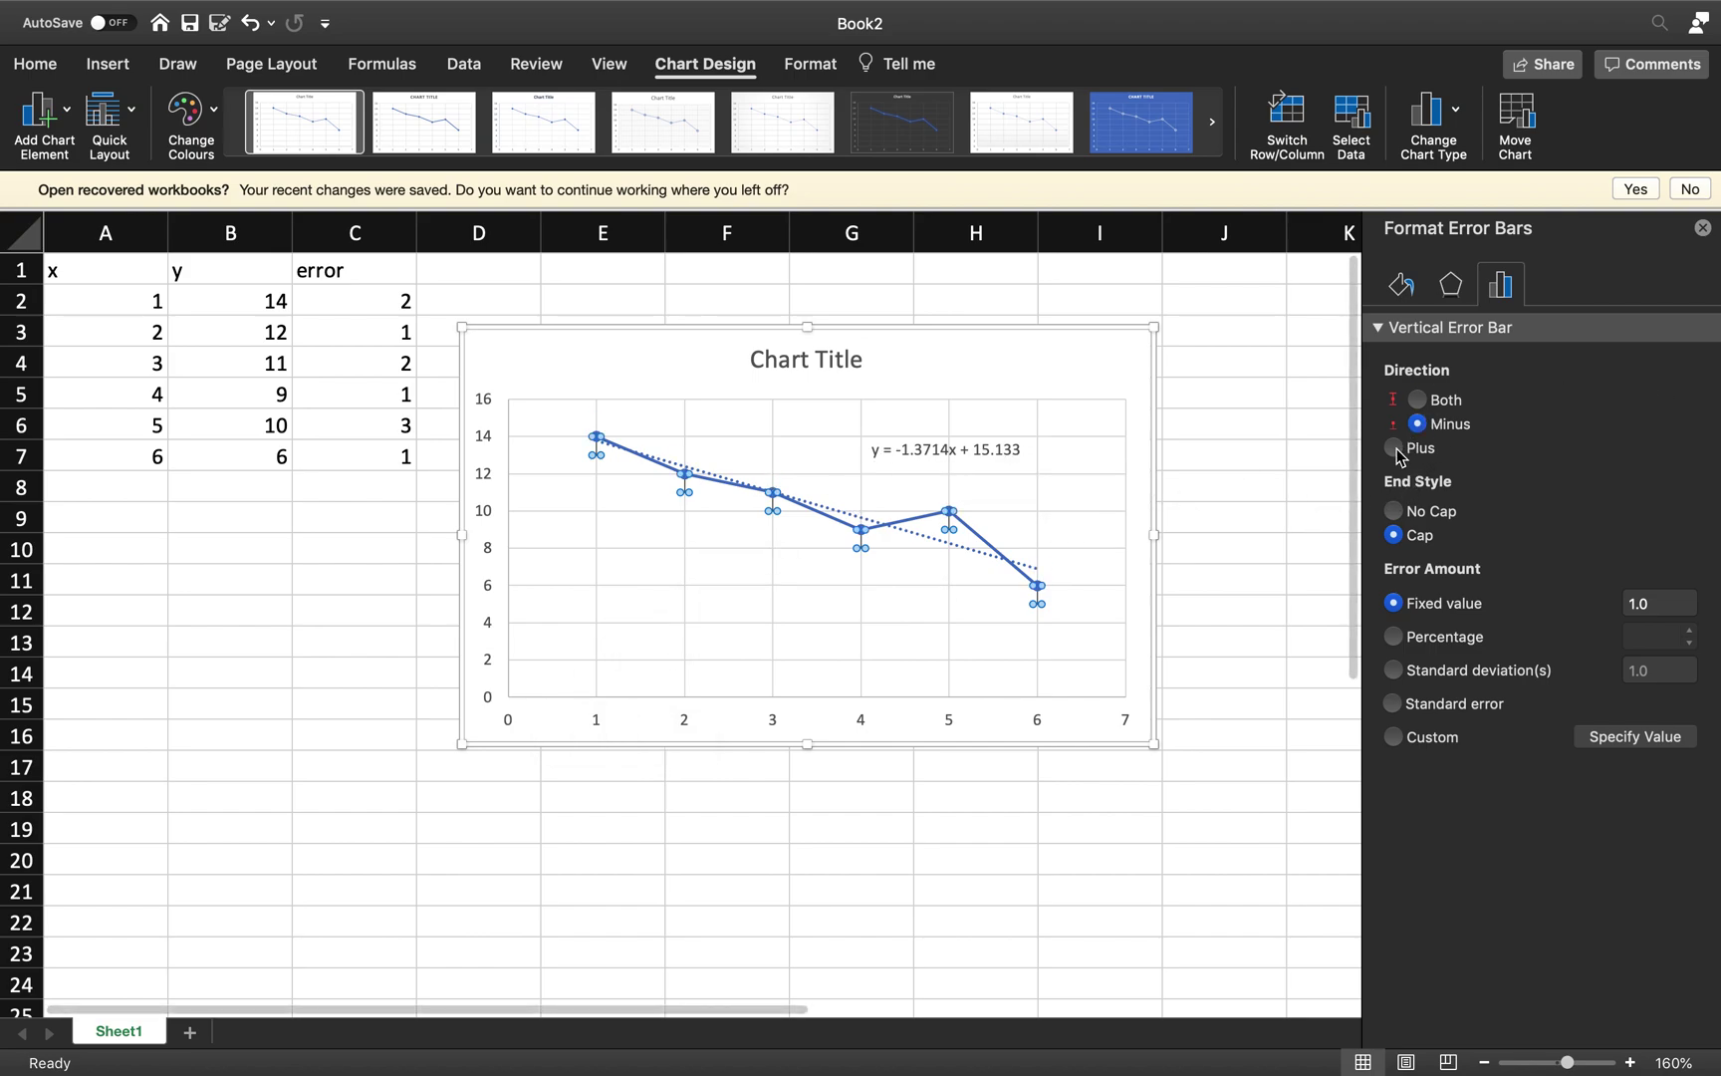
{"action": "left_click", "coordinate": [1396, 449]}
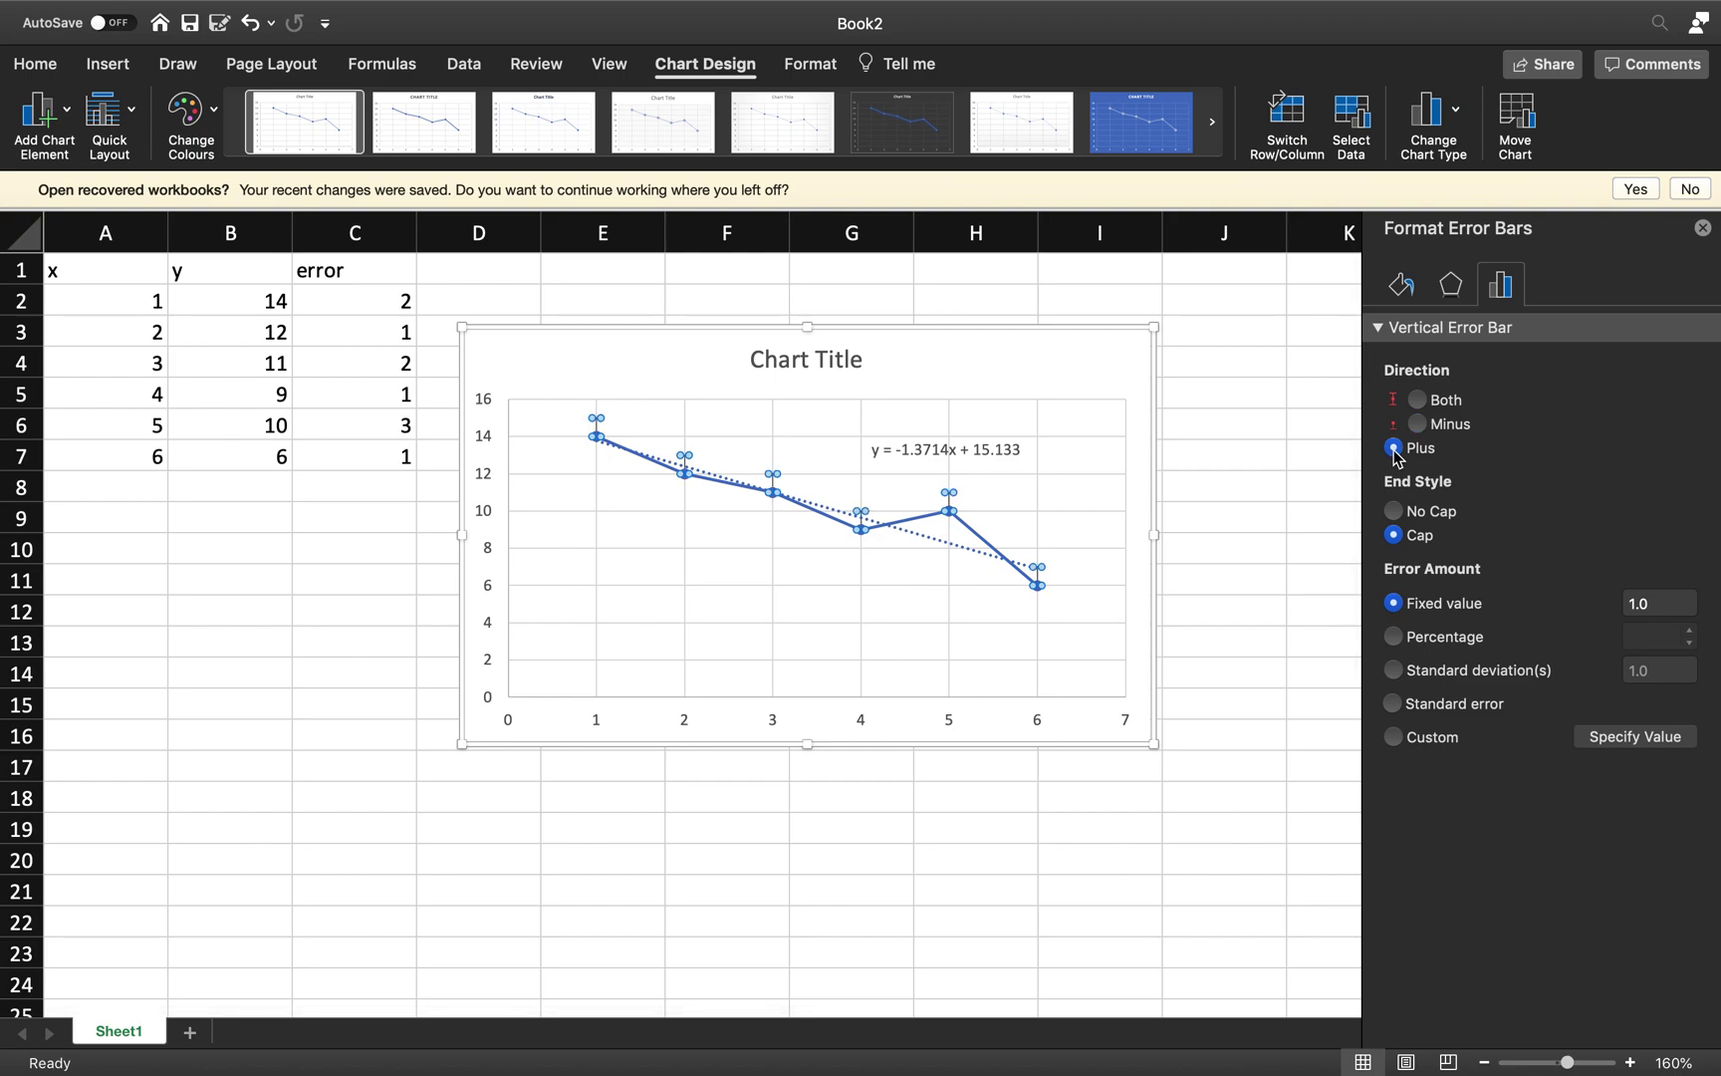
{"action": "left_click", "coordinate": [1426, 401]}
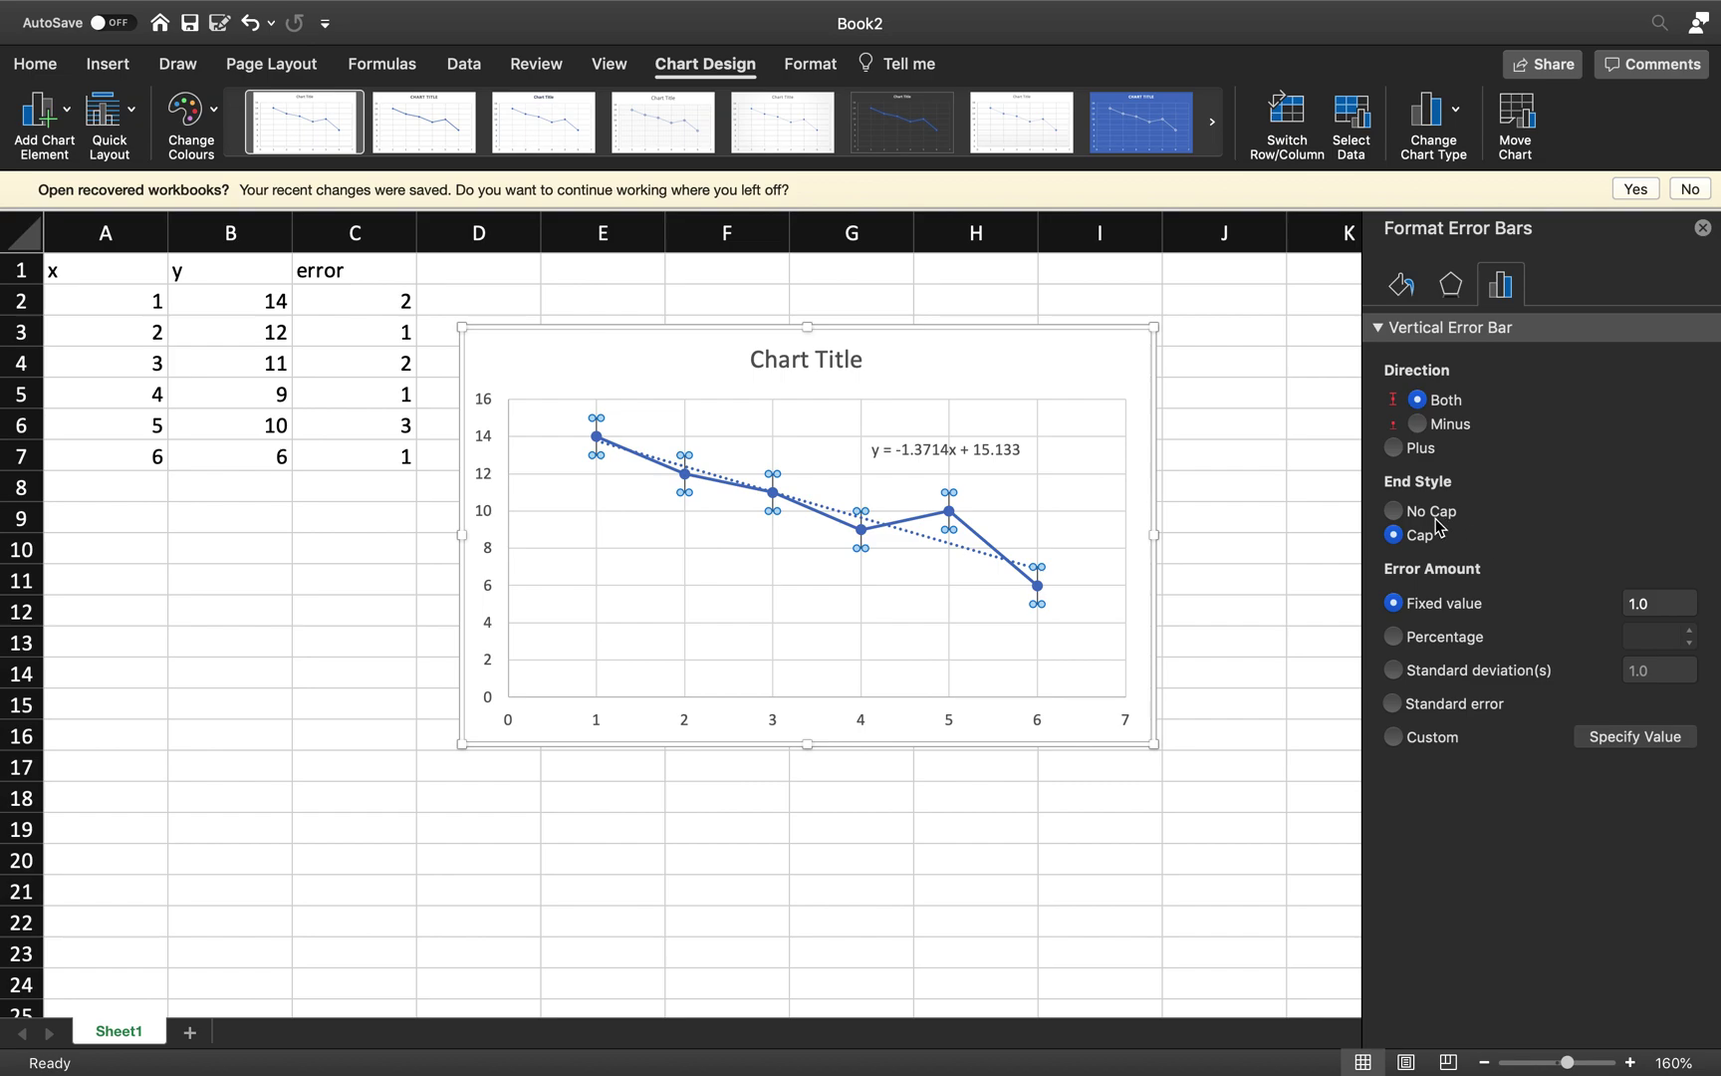
{"action": "left_click", "coordinate": [1122, 538]}
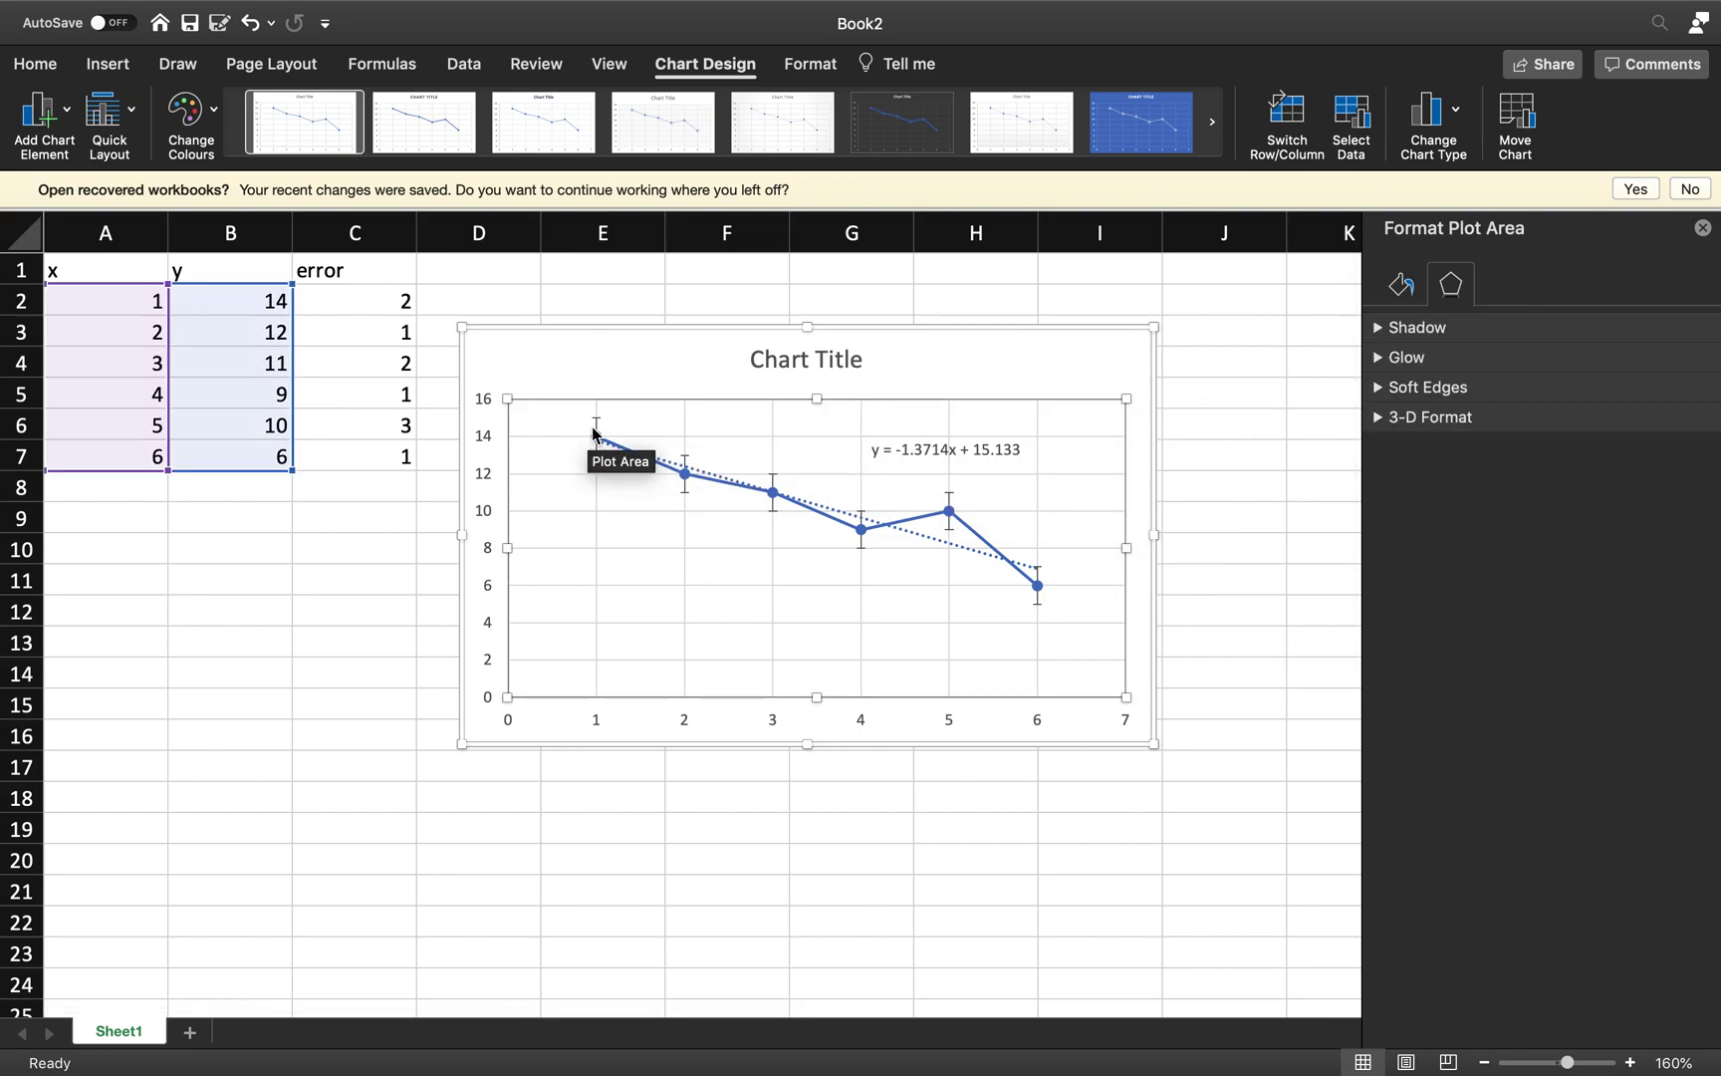
Switch the error bar end style to No Cap, then back to Cap
{"action": "left_click", "coordinate": [949, 493]}
{"action": "left_click", "coordinate": [1500, 285]}
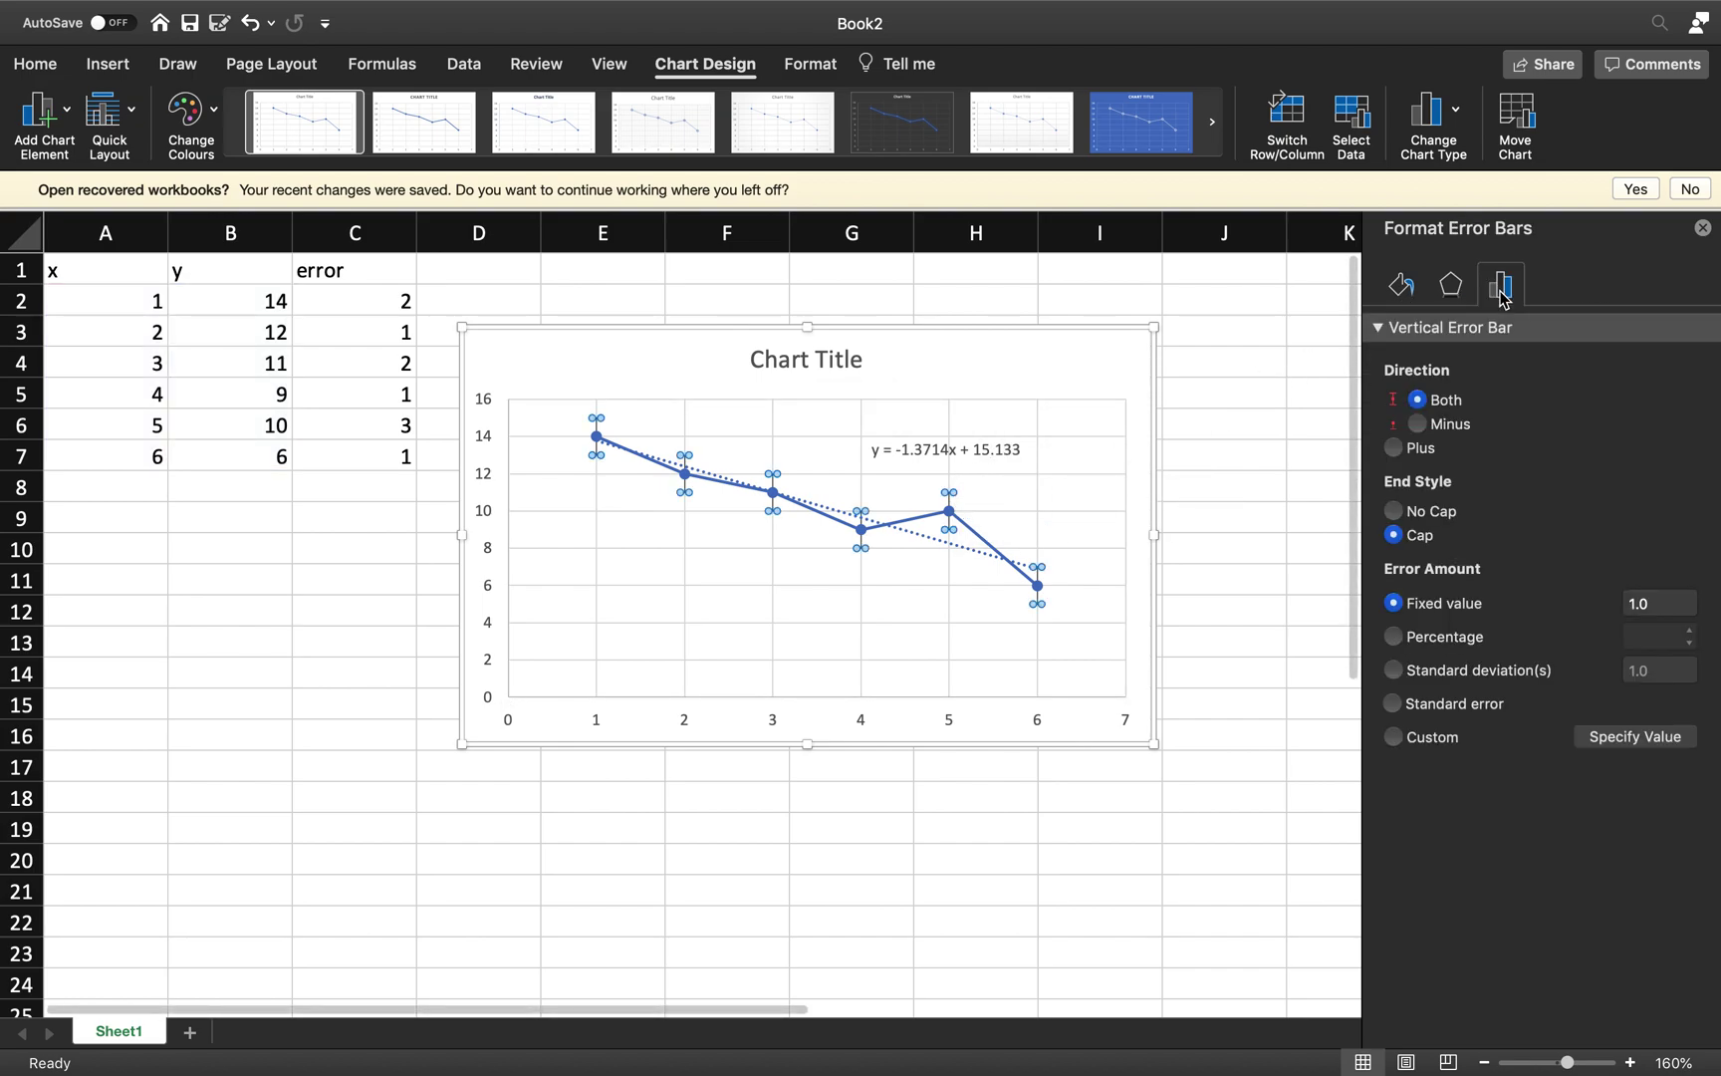
{"action": "left_click", "coordinate": [1424, 516]}
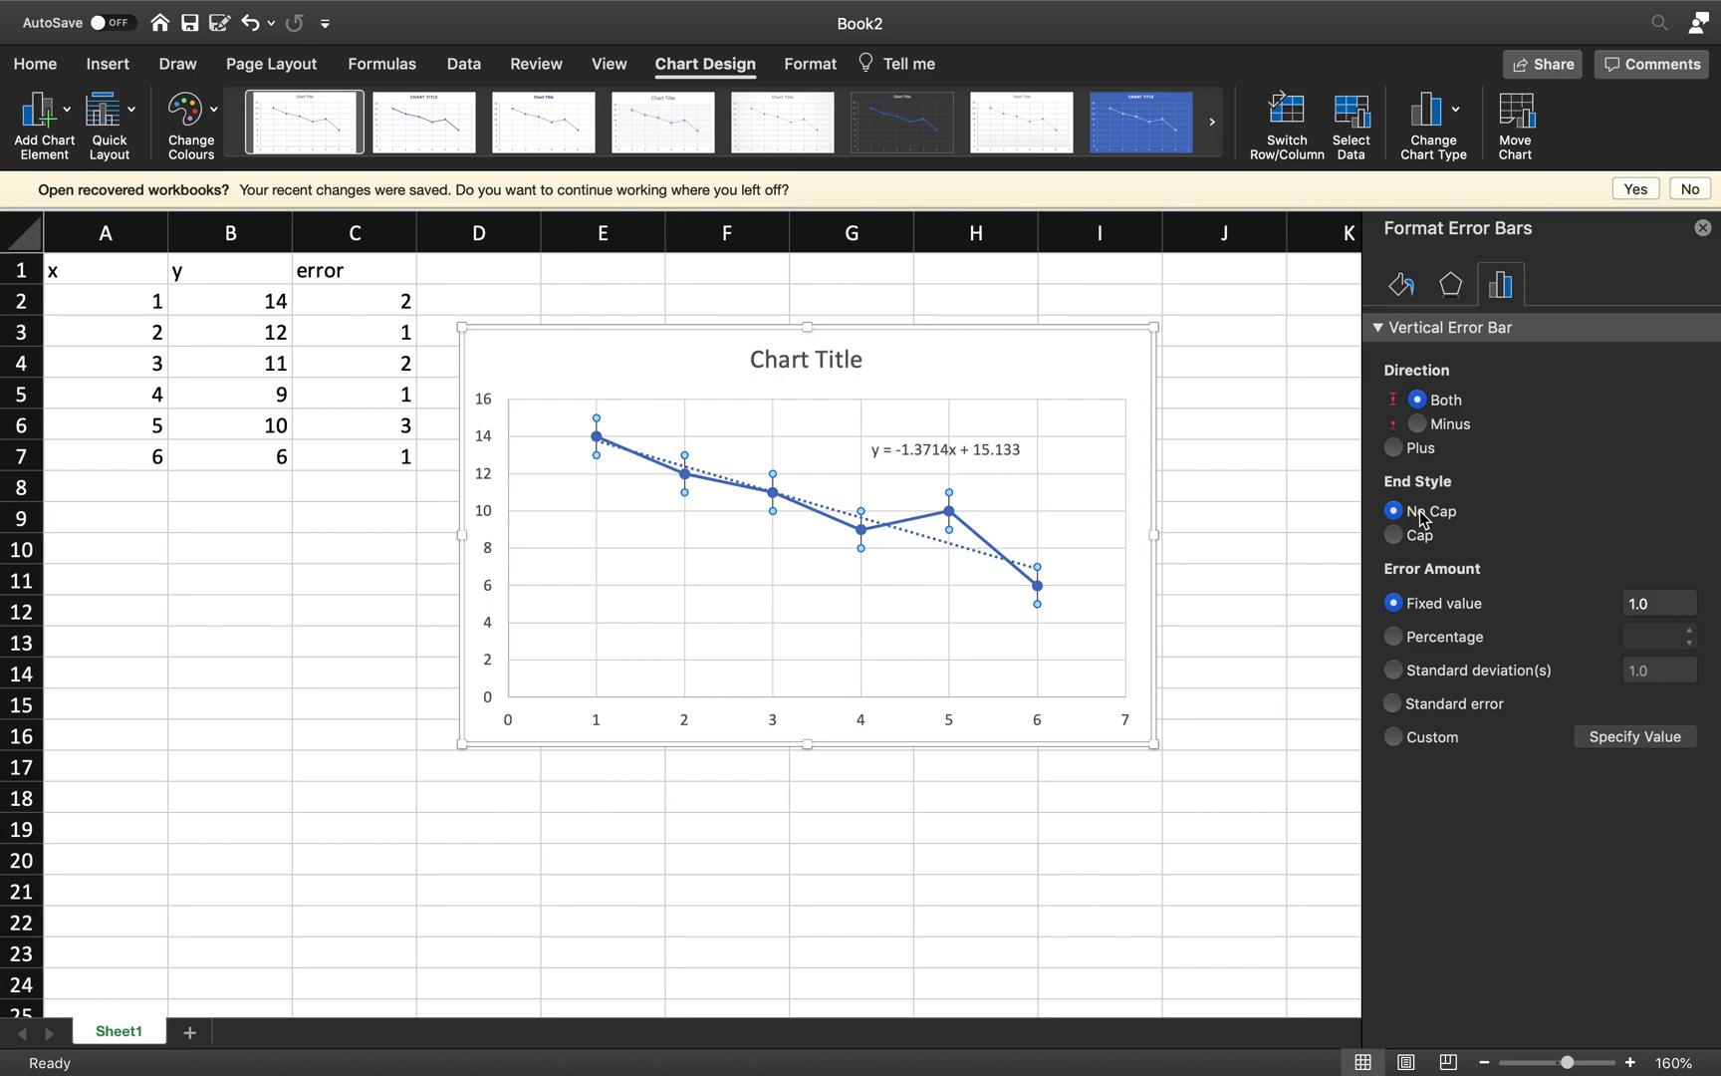
{"action": "left_click", "coordinate": [1420, 536]}
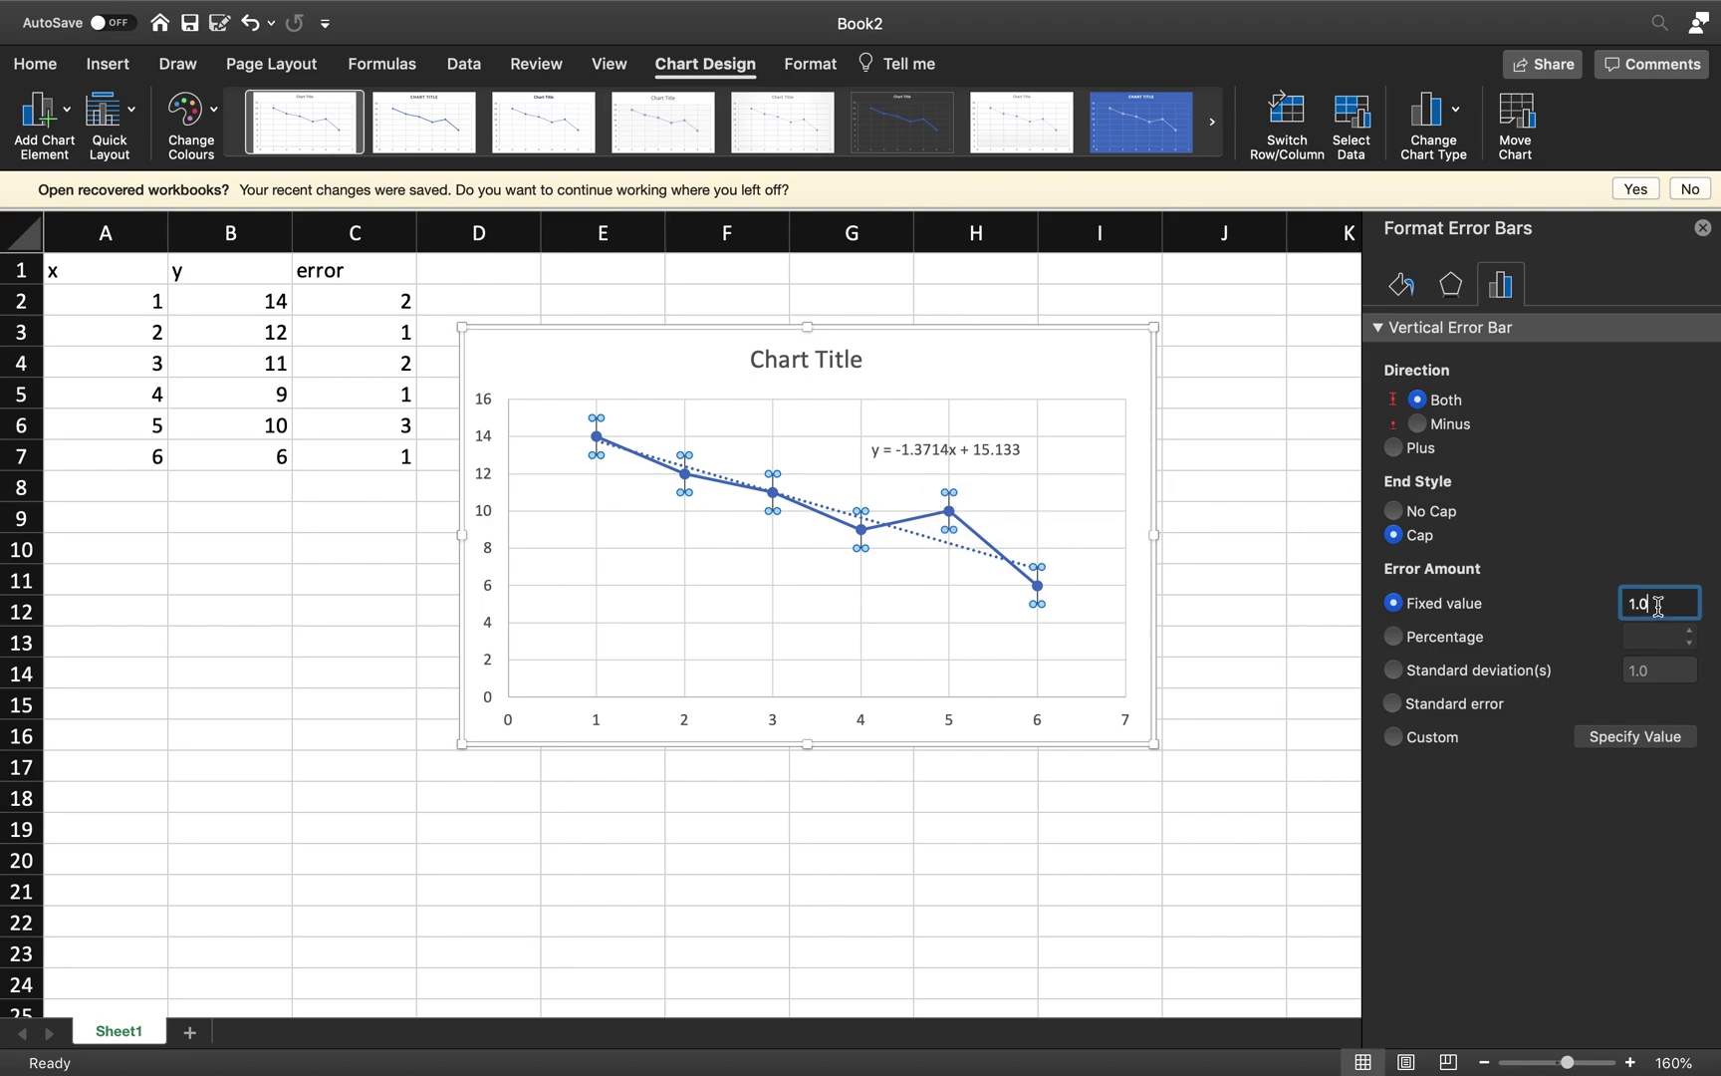
{"action": "key", "text": "BackSpace"}
{"action": "key", "text": "BackSpace"}
{"action": "key", "text": "BackSpace"}
{"action": "type", "text": "0.1"}
{"action": "key", "text": "Return"}
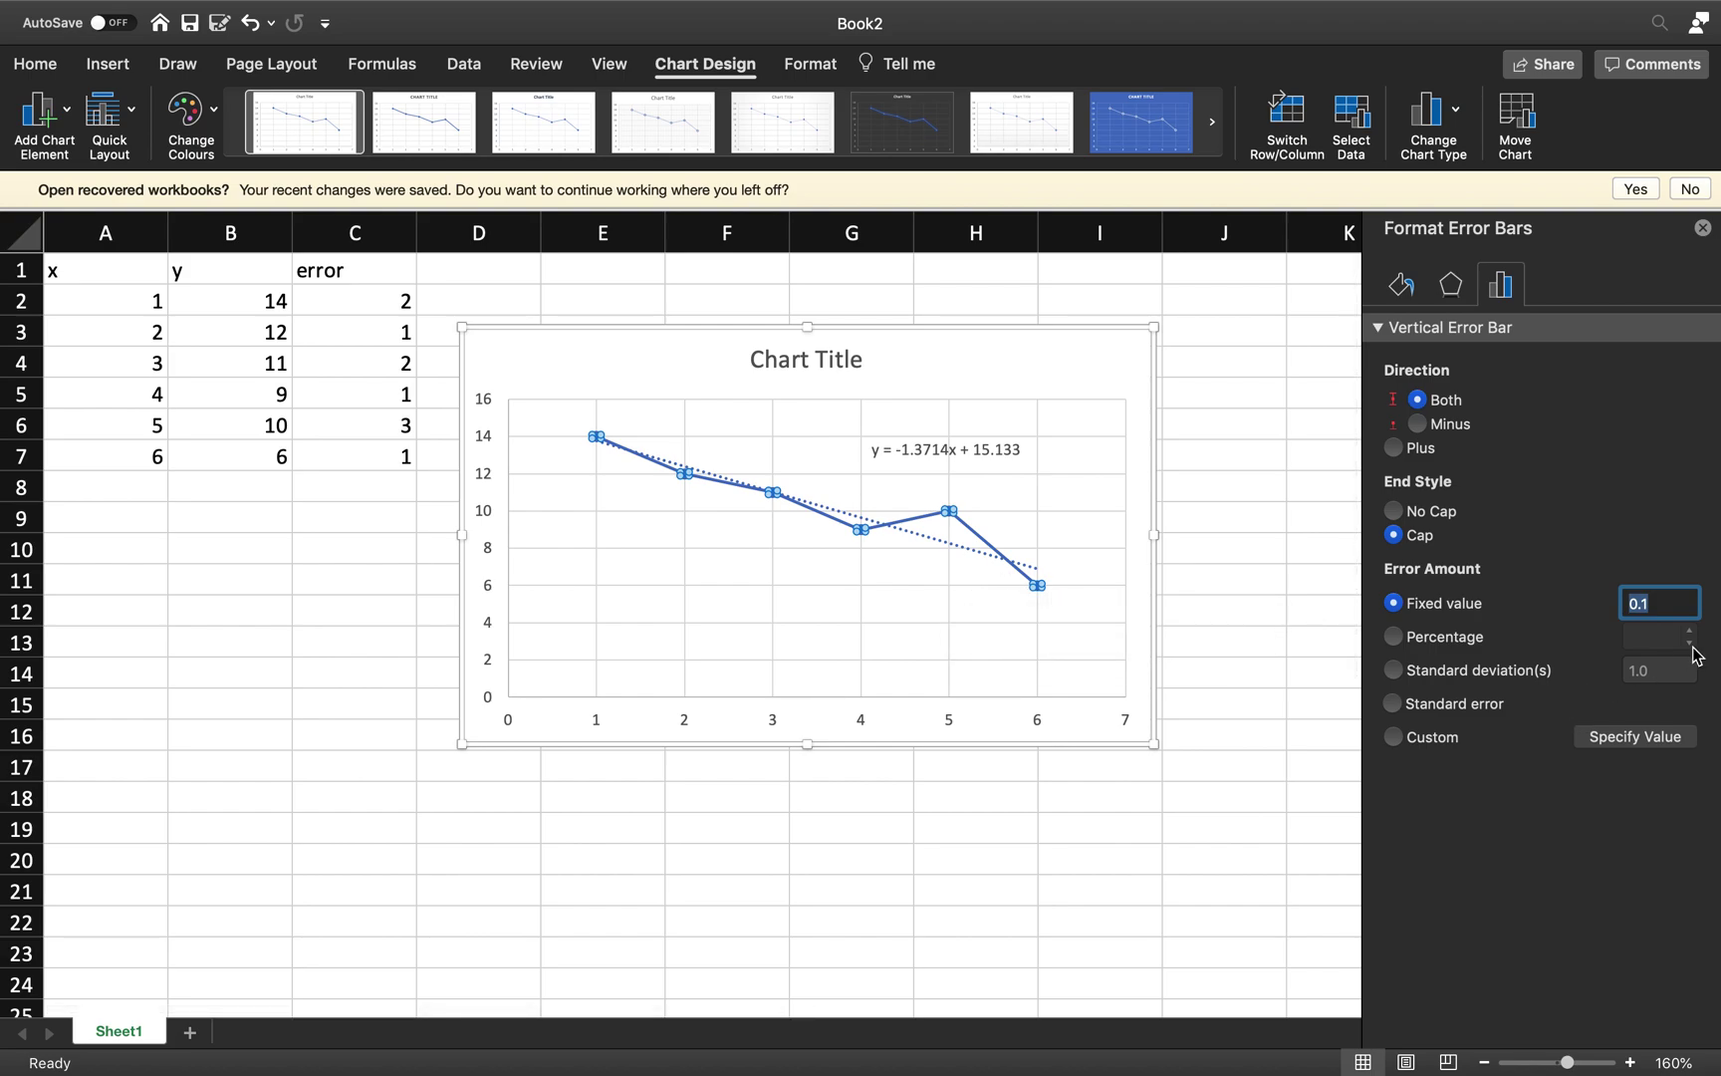
{"action": "type", "text": "10"}
{"action": "key", "text": "Return"}
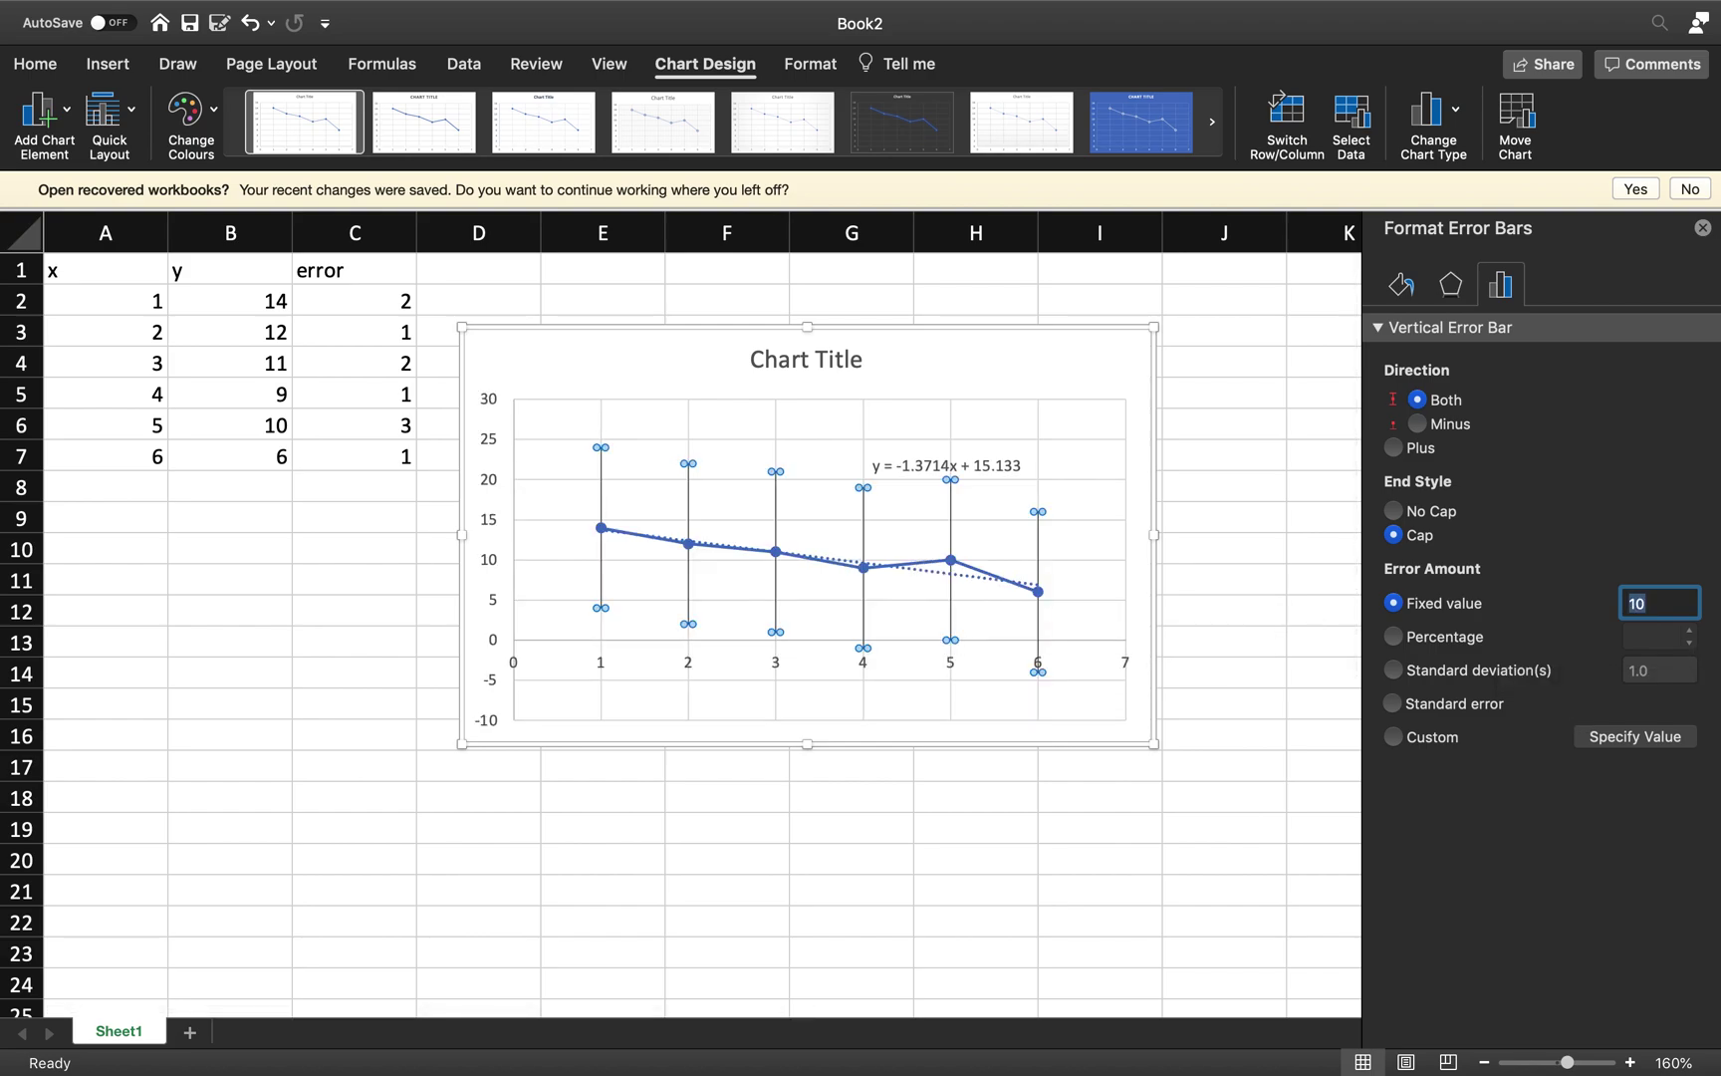
{"action": "type", "text": "1"}
{"action": "key", "text": "Return"}
{"action": "left_click", "coordinate": [1054, 643]}
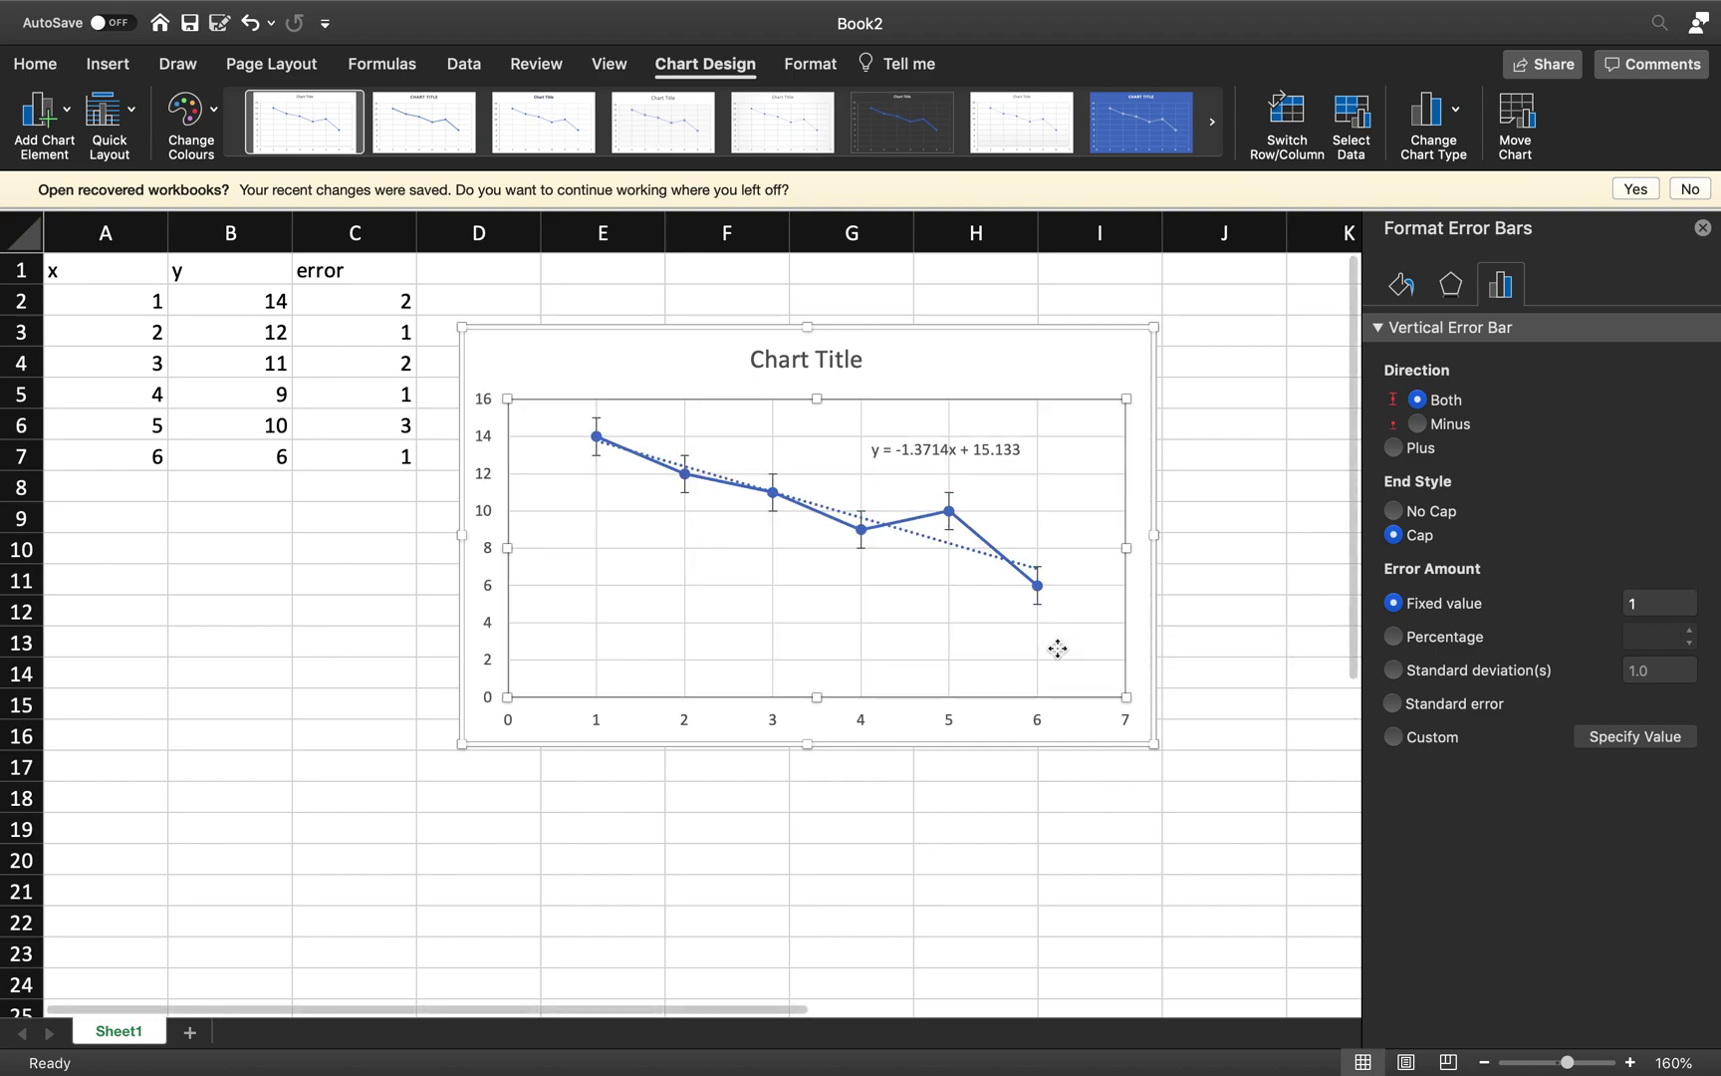
{"action": "left_click", "coordinate": [951, 504]}
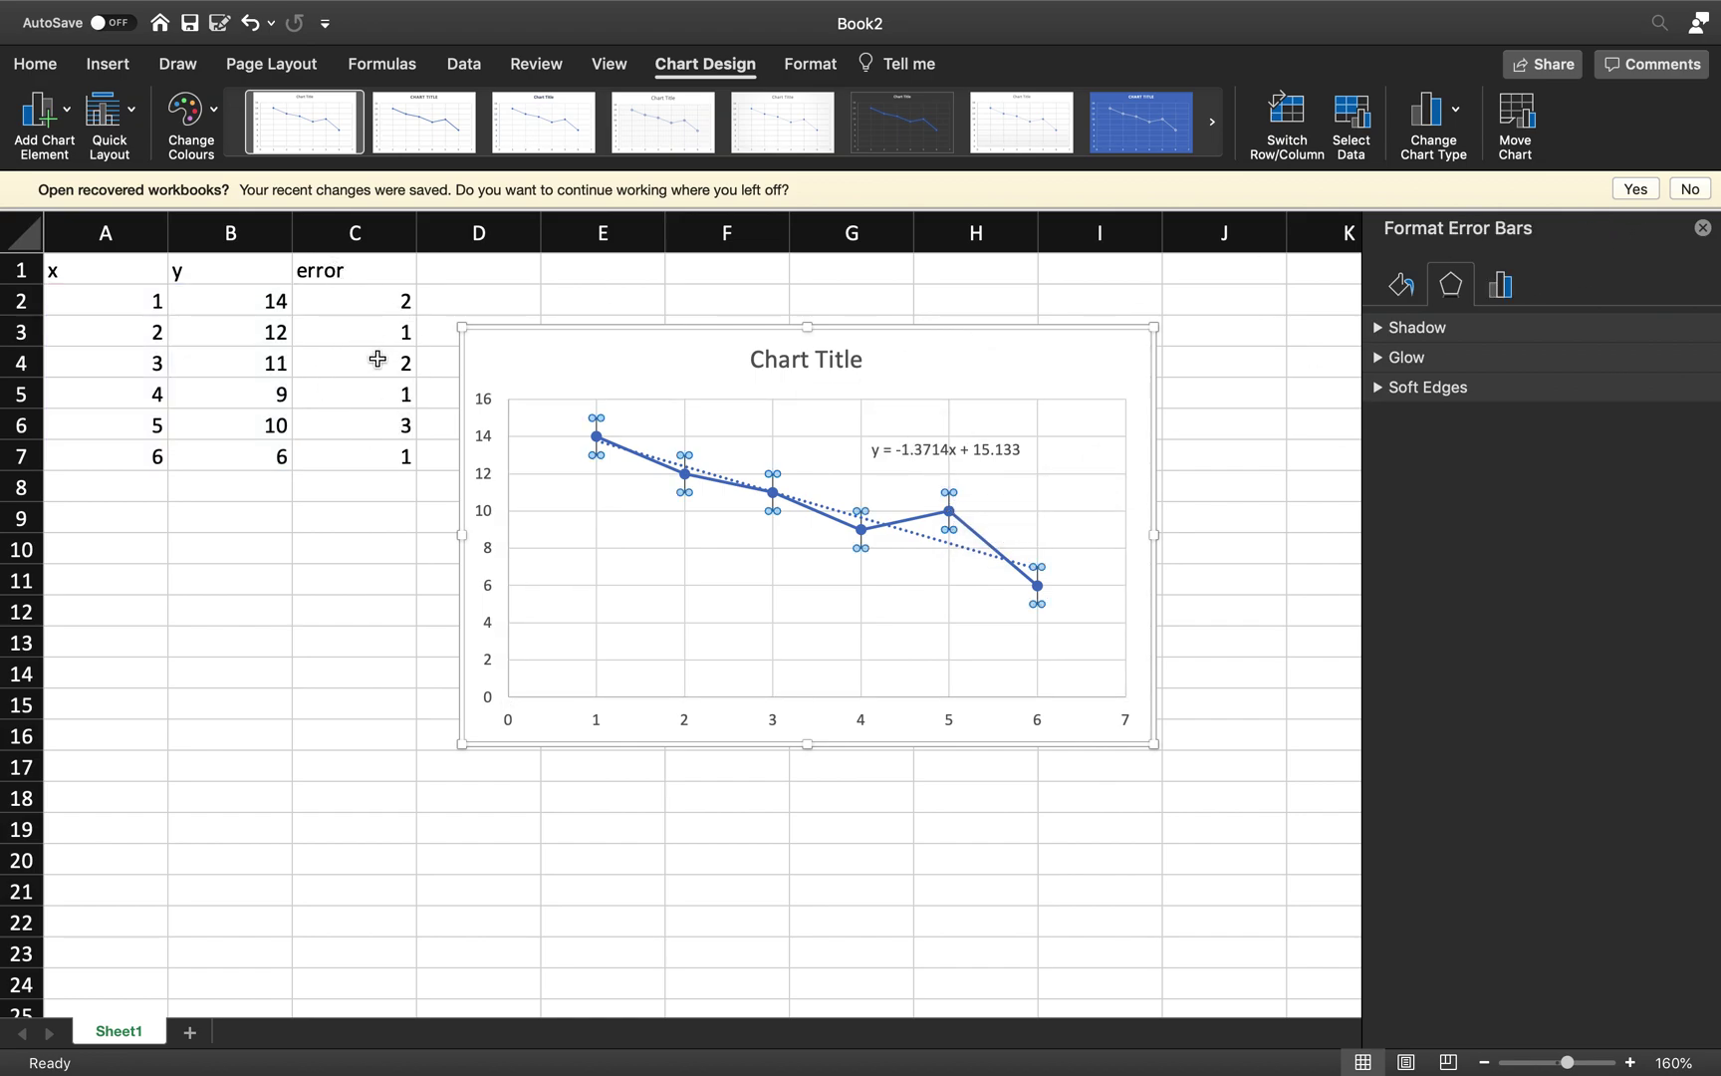
{"action": "left_click", "coordinate": [1501, 292]}
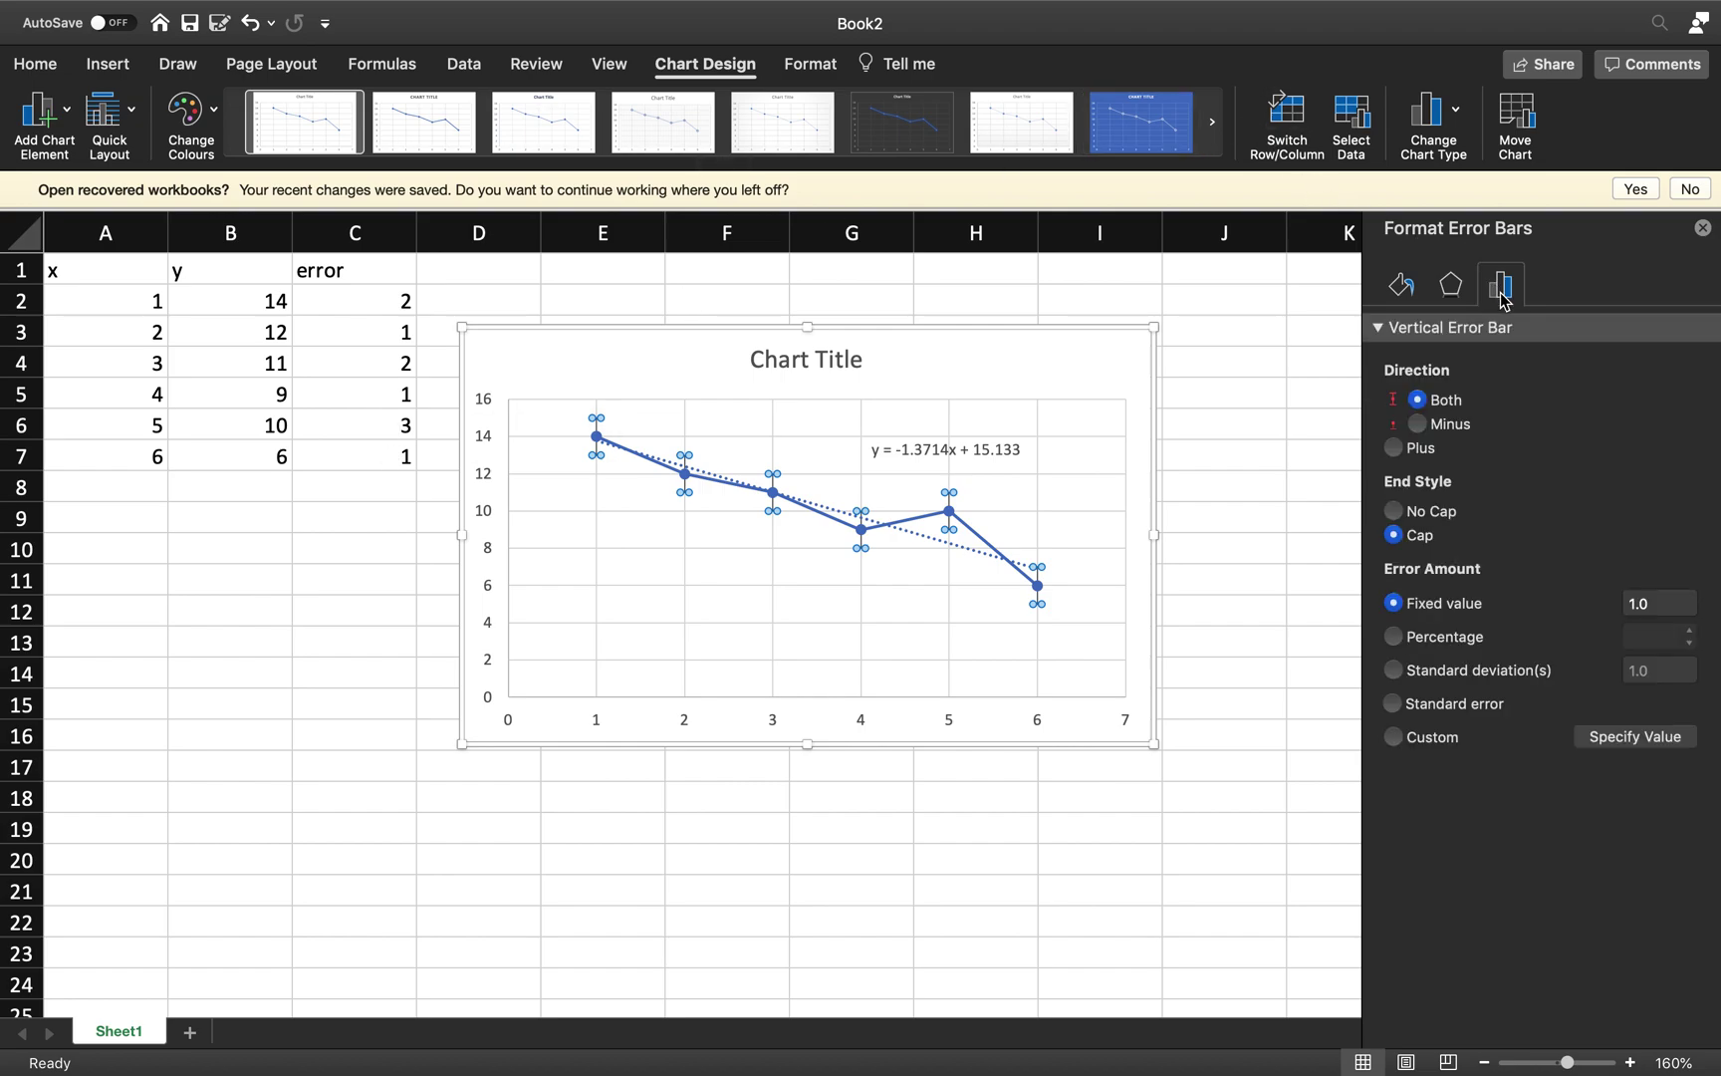
Switch the error amount to Custom with C2:C7 as the positive error values
{"action": "left_click", "coordinate": [1397, 740]}
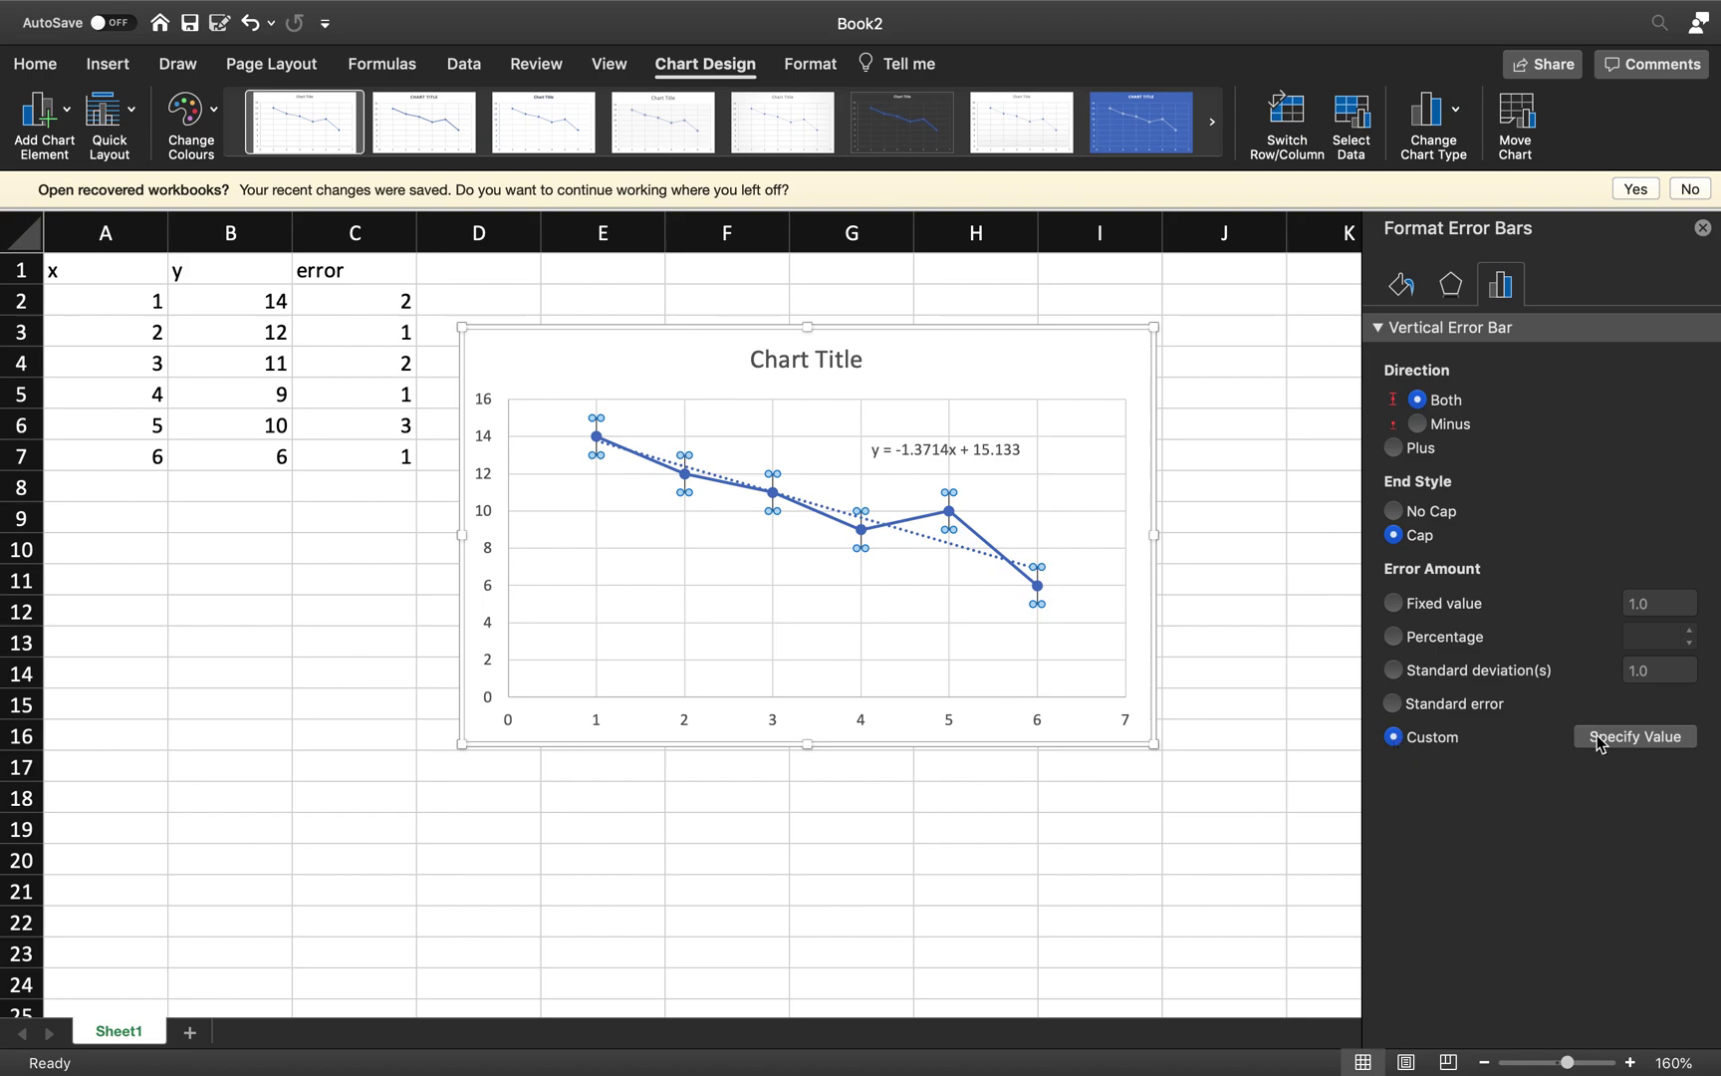
{"action": "left_click", "coordinate": [1634, 737]}
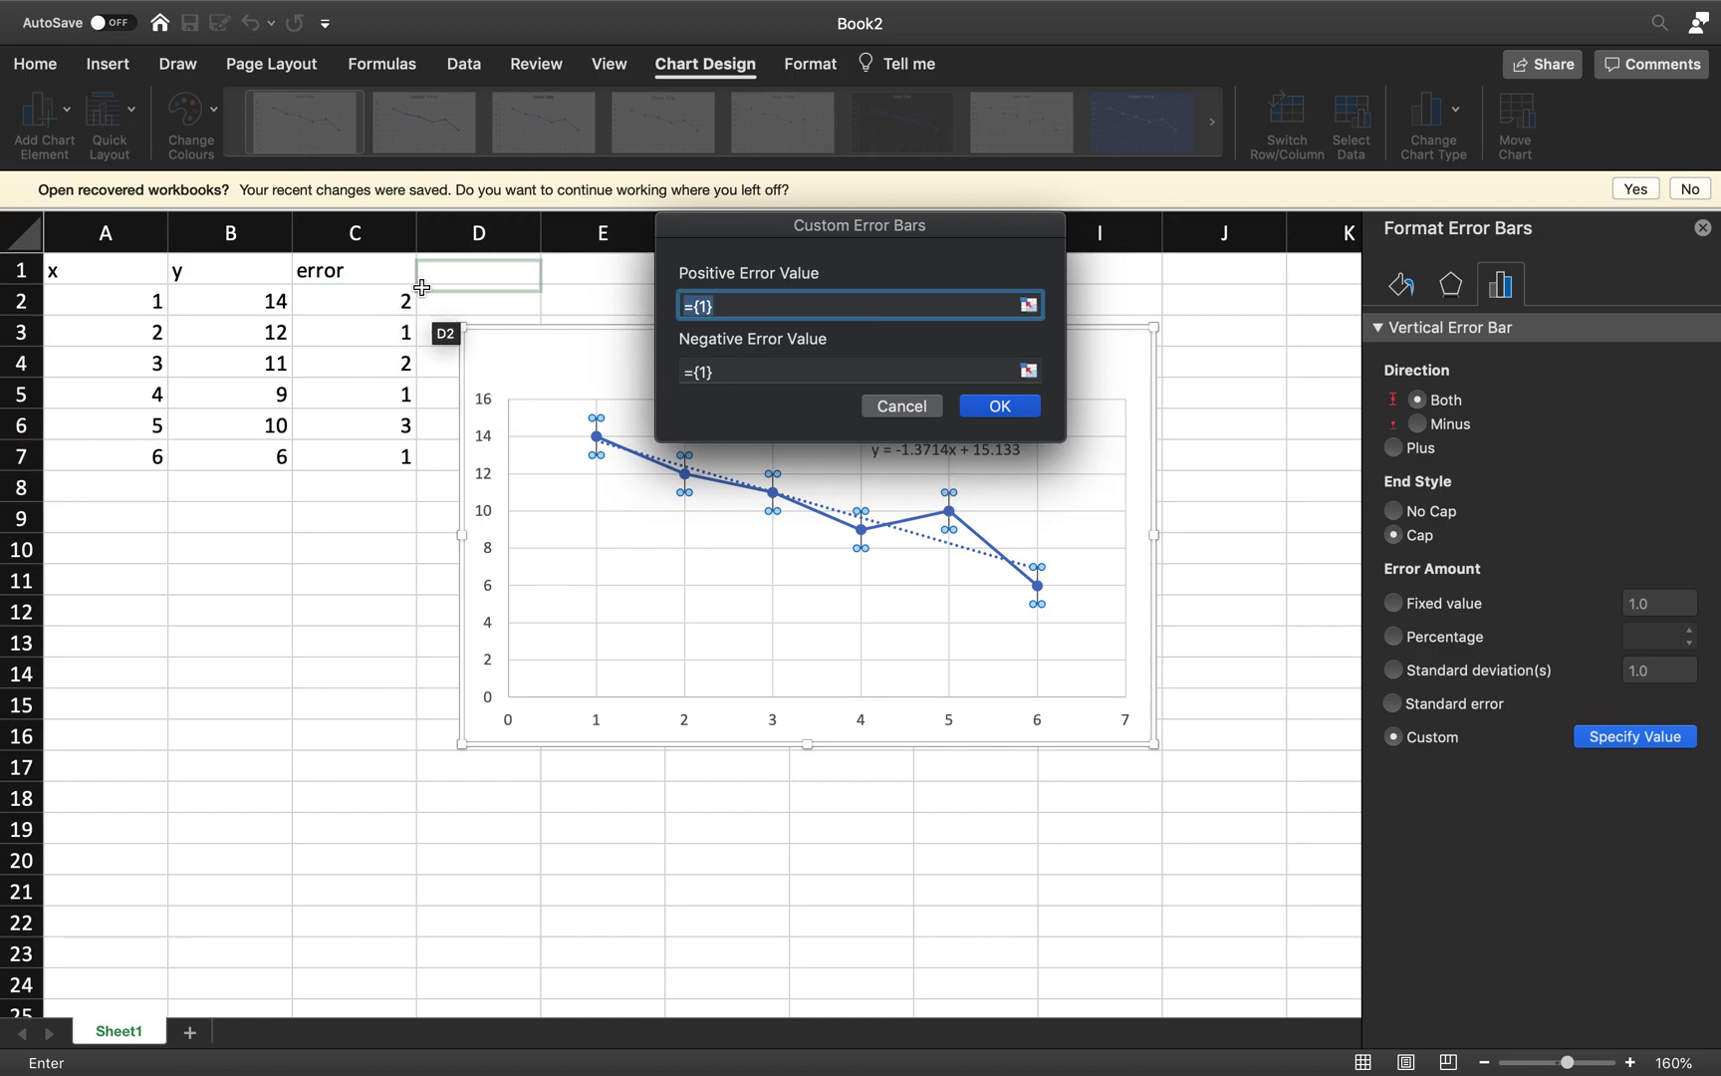
{"action": "left_click_drag", "start_coordinate": [399, 301], "coordinate": [403, 453]}
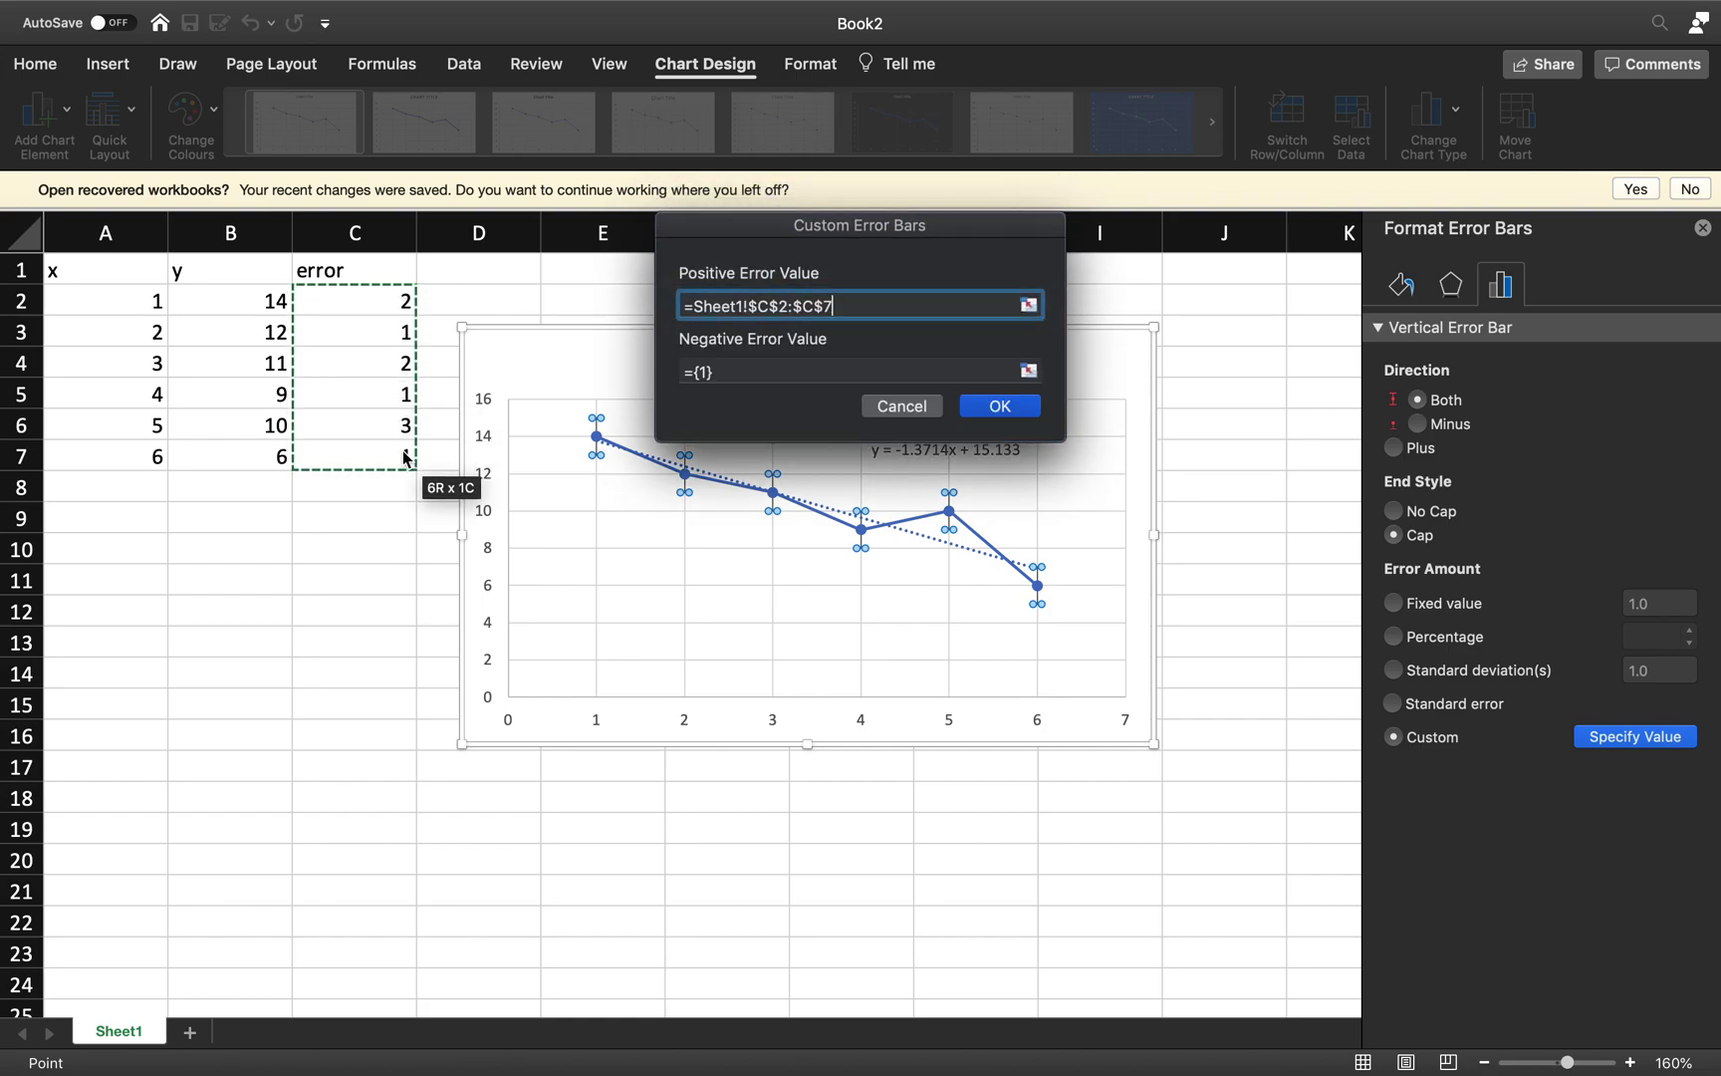
Set C2:C7 as the negative error values too and apply them
{"action": "left_click", "coordinate": [752, 367]}
{"action": "left_click_drag", "start_coordinate": [737, 372], "coordinate": [691, 371]}
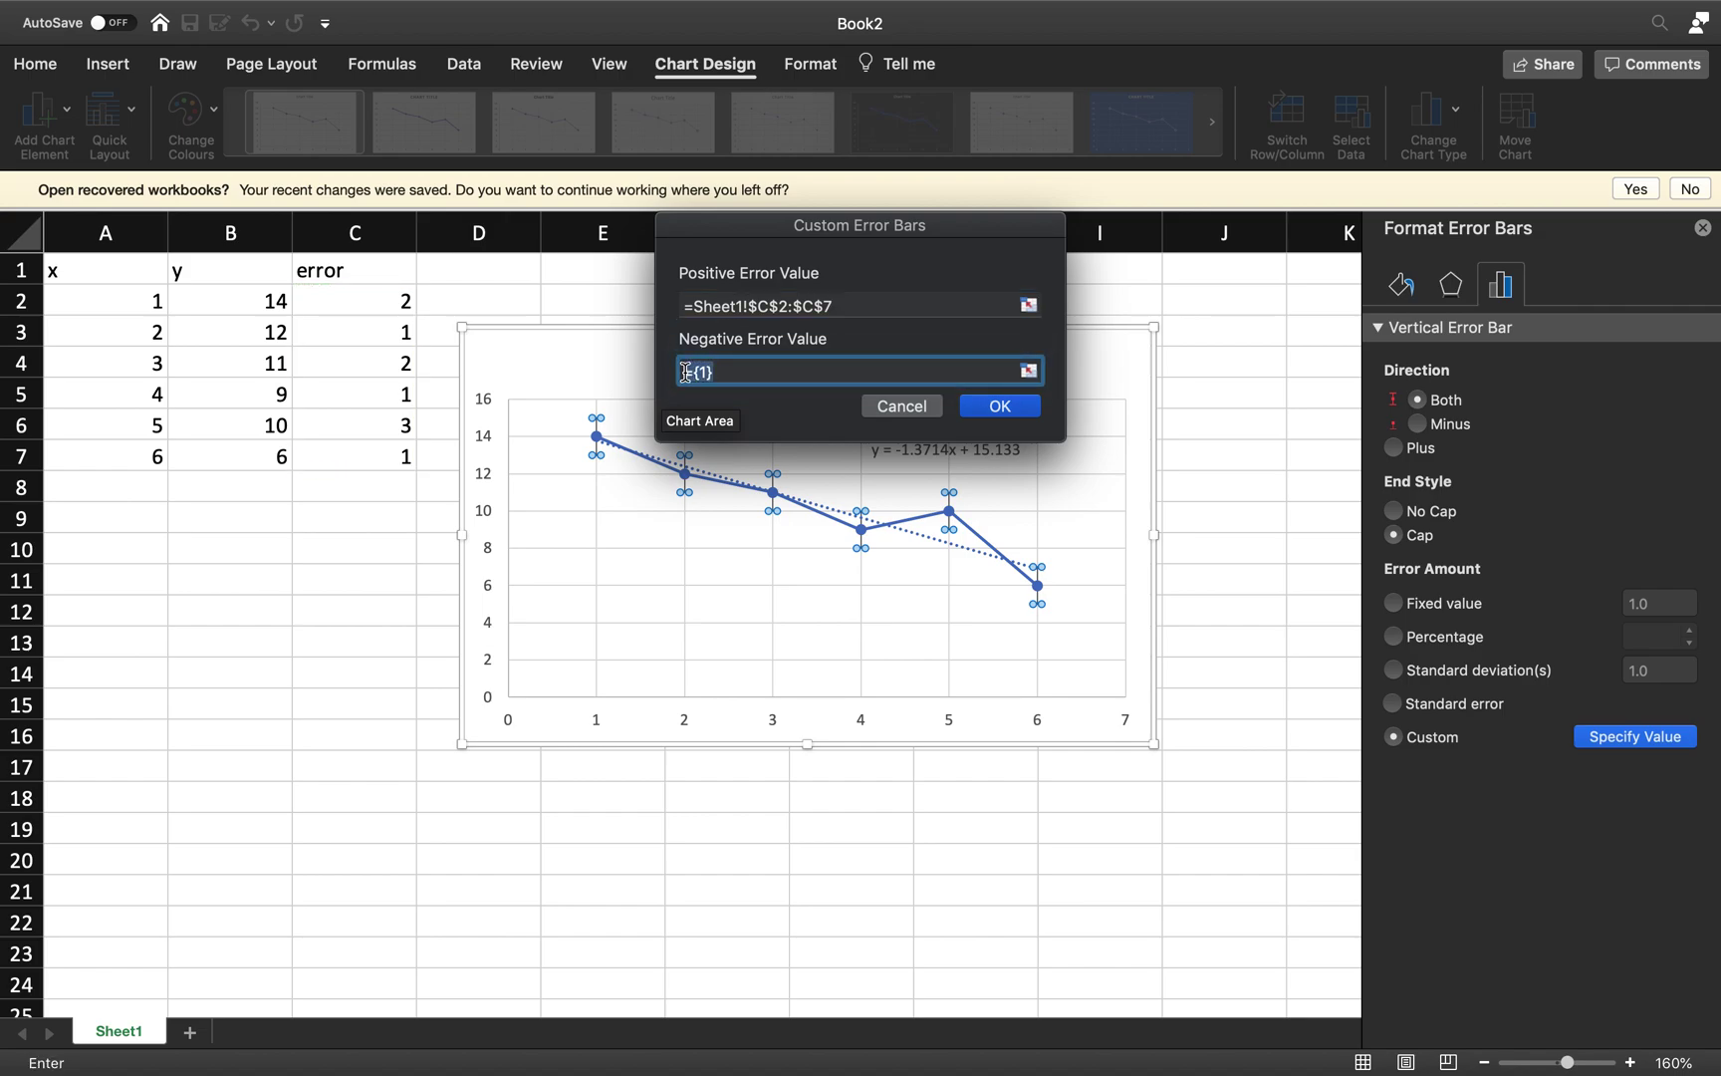
{"action": "left_click_drag", "start_coordinate": [399, 300], "coordinate": [389, 448]}
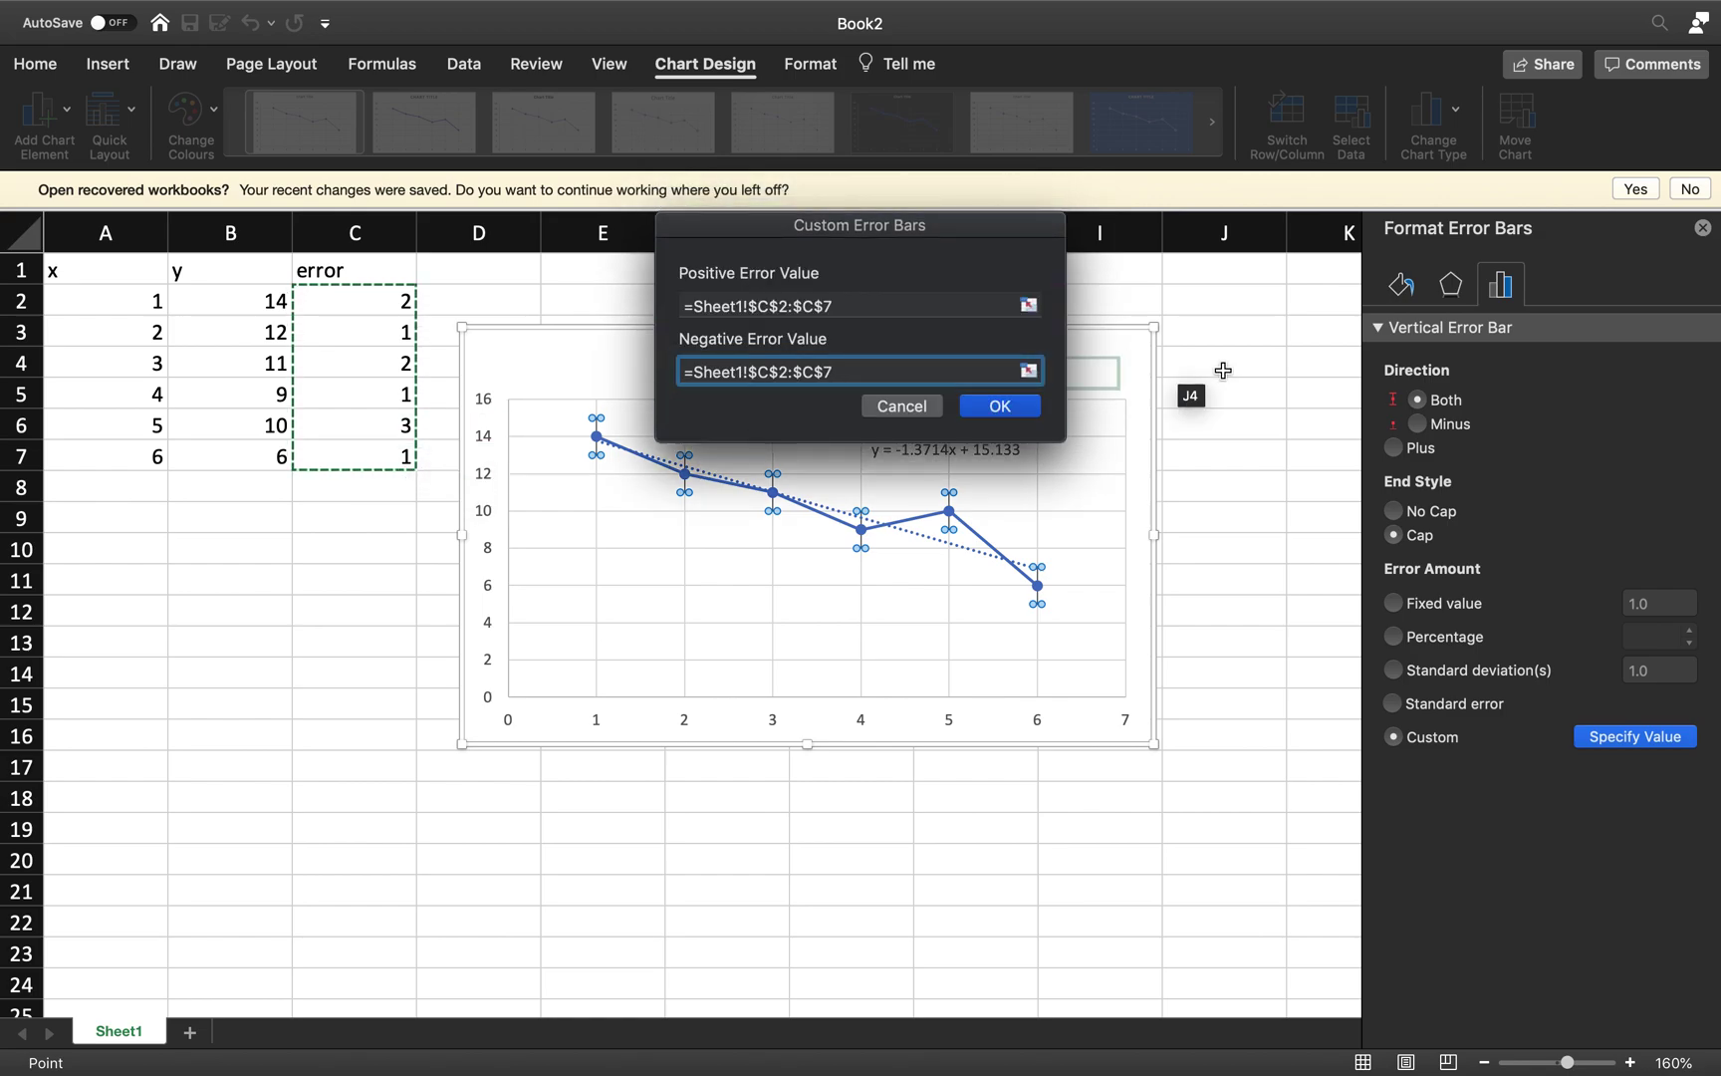
{"action": "left_click", "coordinate": [1000, 406]}
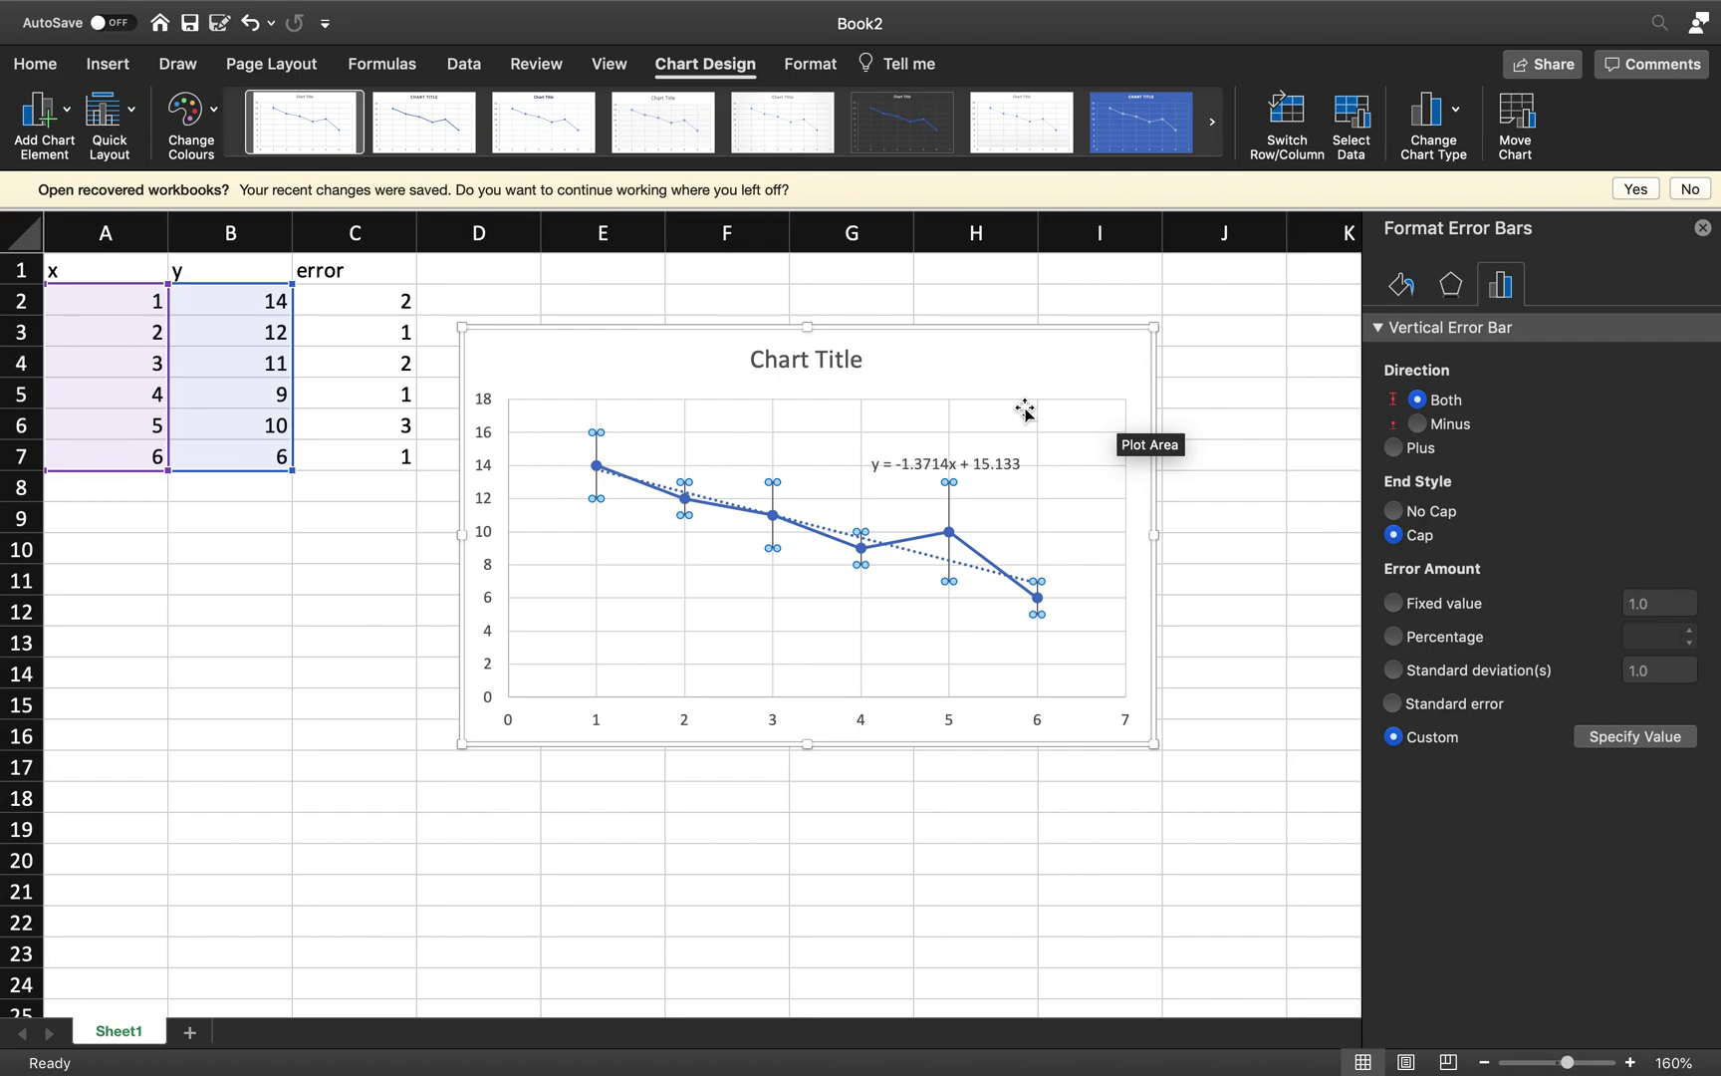
{"action": "left_click", "coordinate": [1087, 619]}
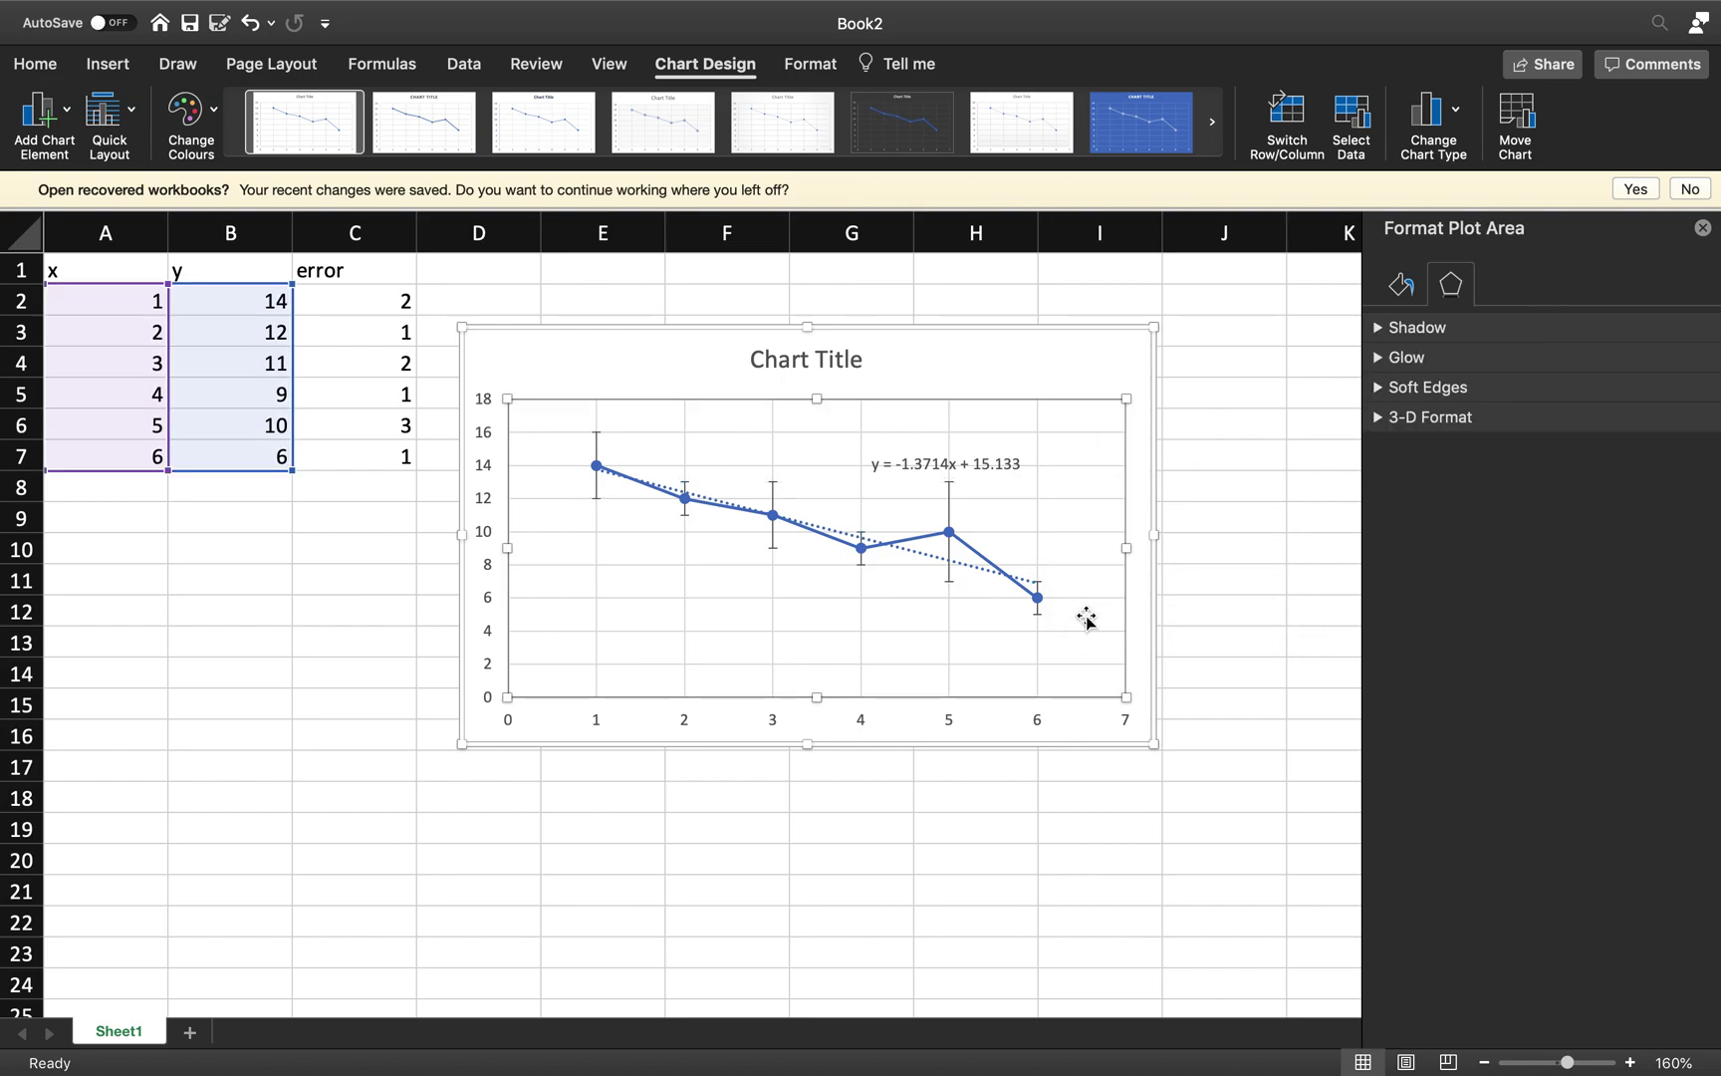